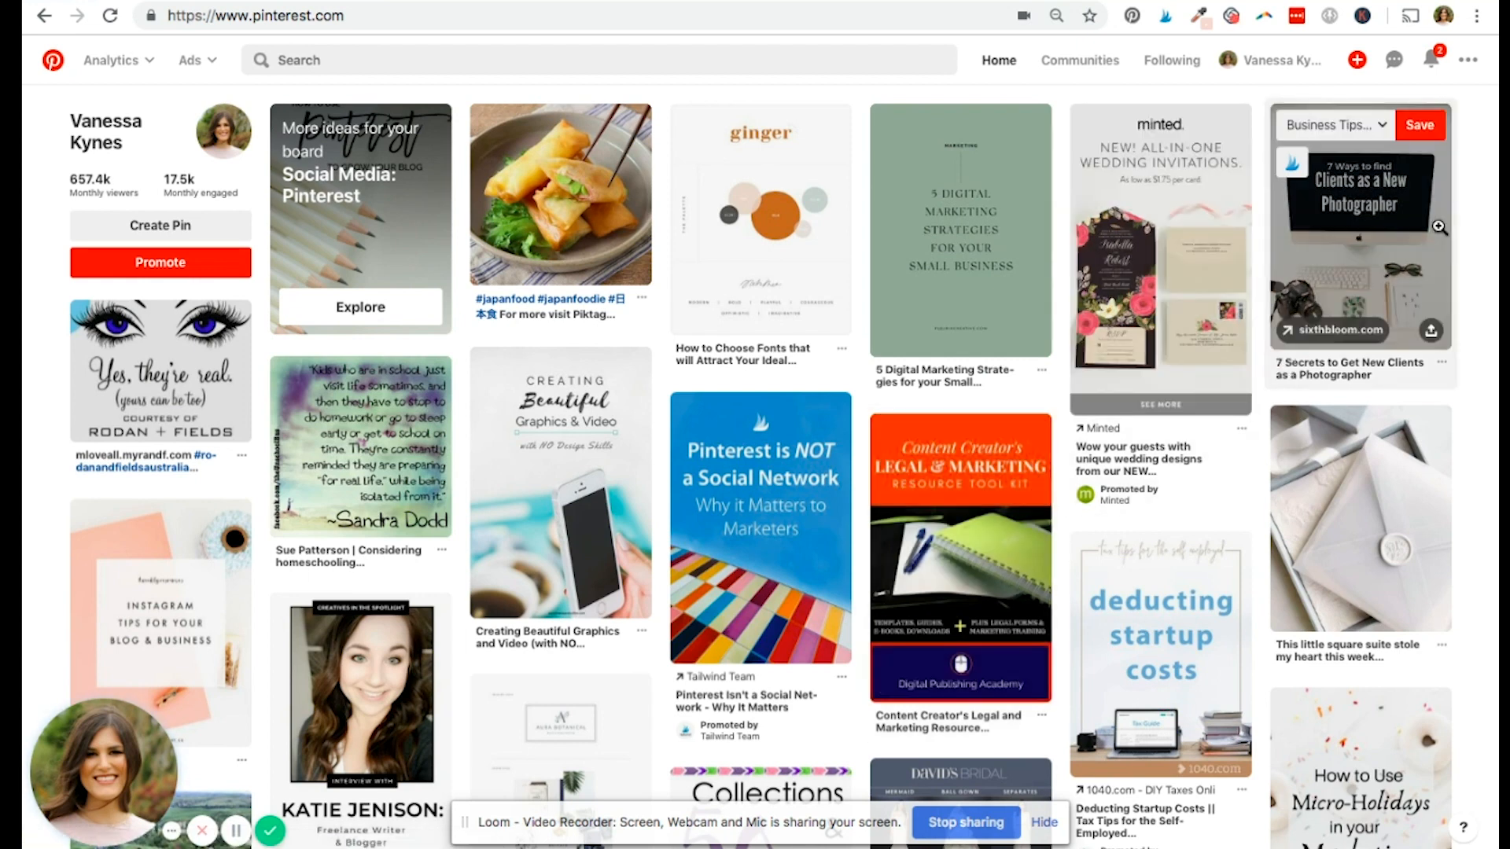
Step: Open the account settings and view the Claim section with the claimed website and linked accounts
{"action": "left_click", "coordinate": [1468, 69]}
{"action": "left_click", "coordinate": [1439, 115]}
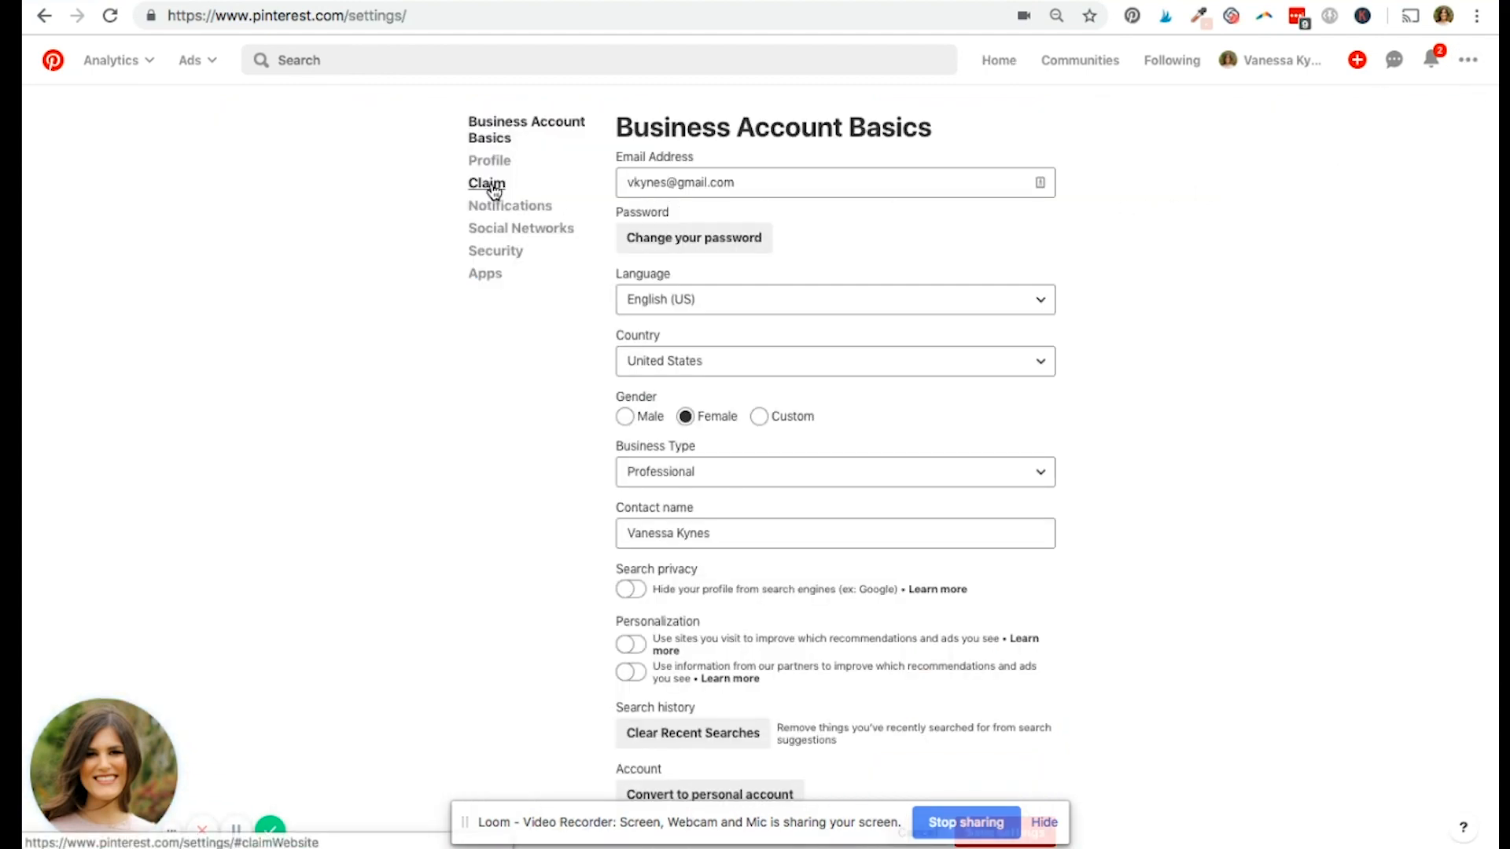
{"action": "left_click", "coordinate": [494, 184]}
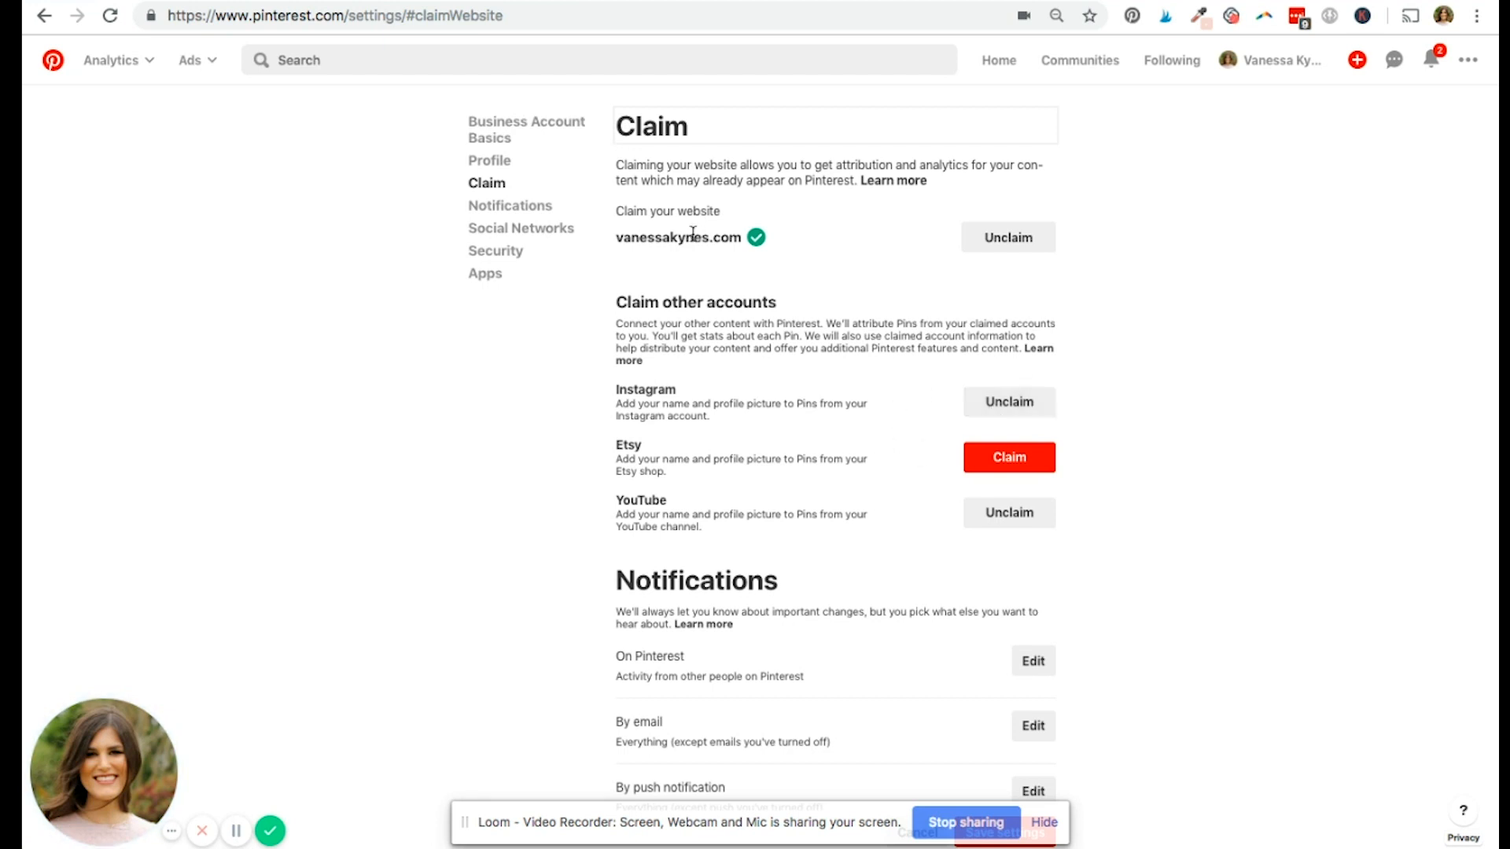
Step: Return to the home feed and open the Activity section of the account's own profile
{"action": "left_click", "coordinate": [47, 69]}
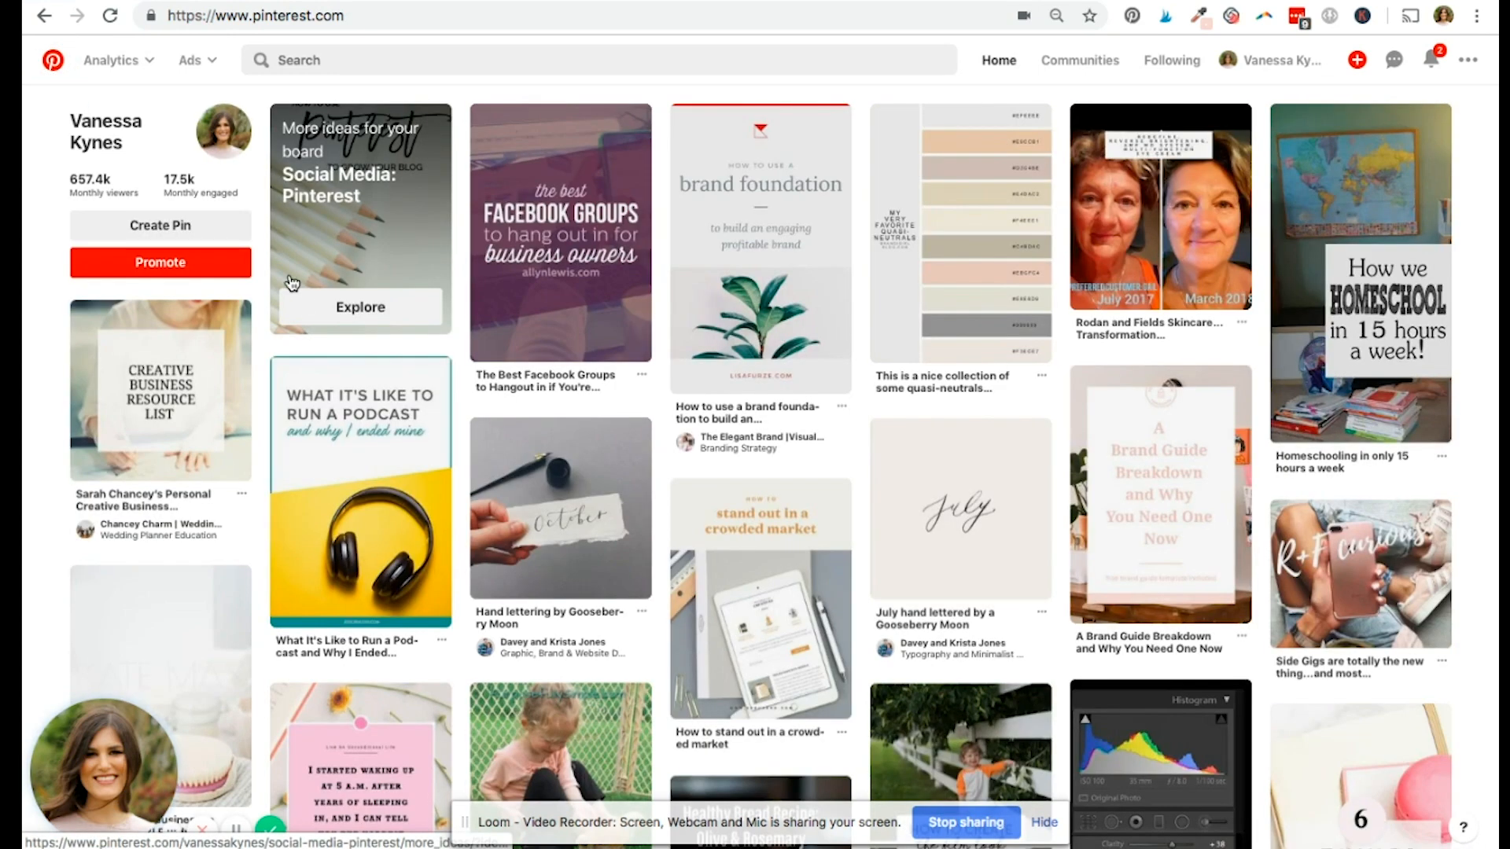
{"action": "left_click", "coordinate": [217, 163]}
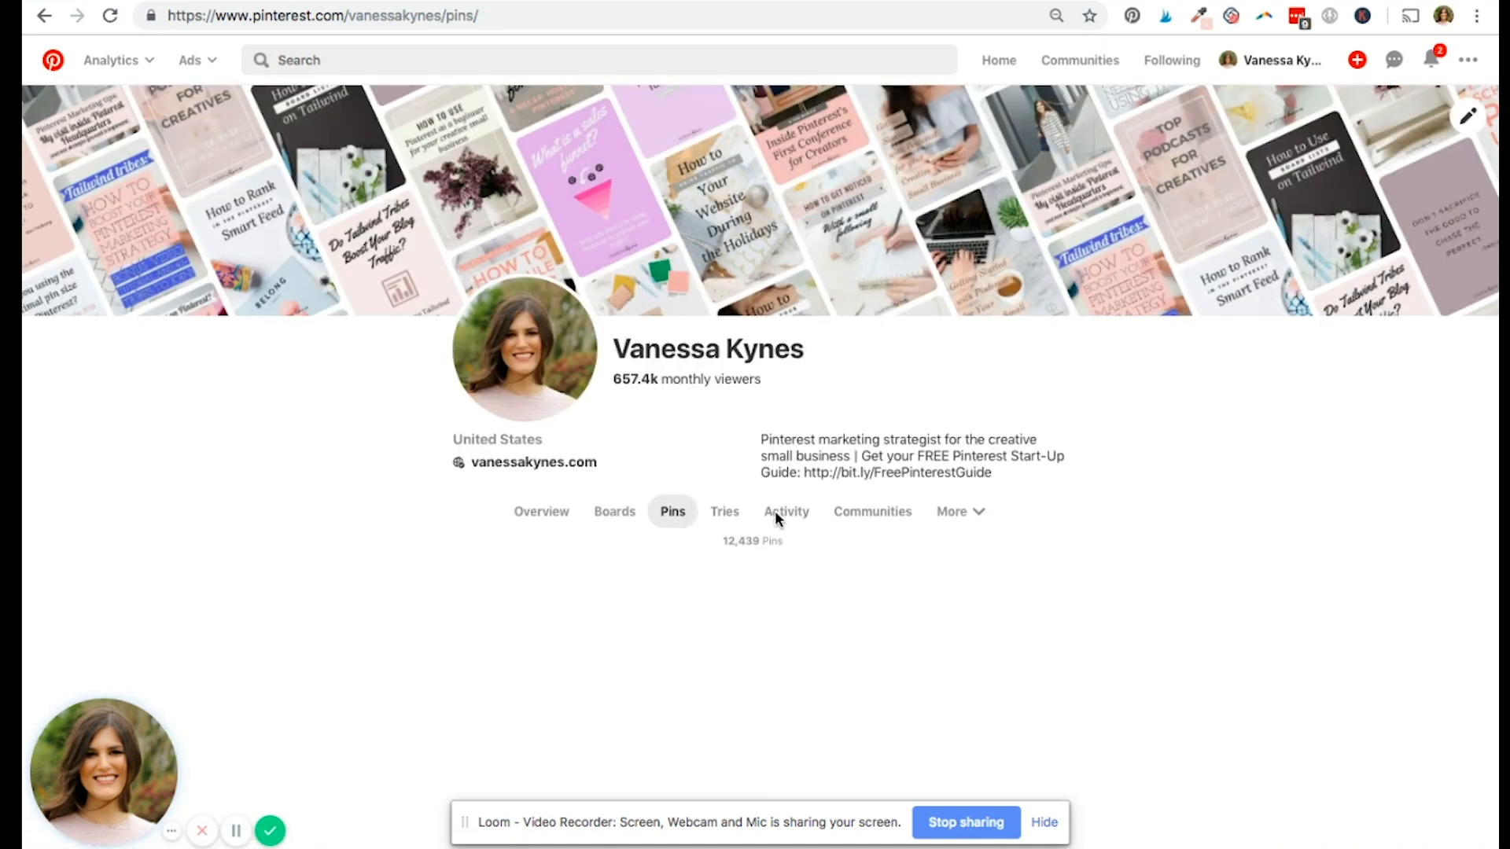
{"action": "left_click", "coordinate": [790, 515]}
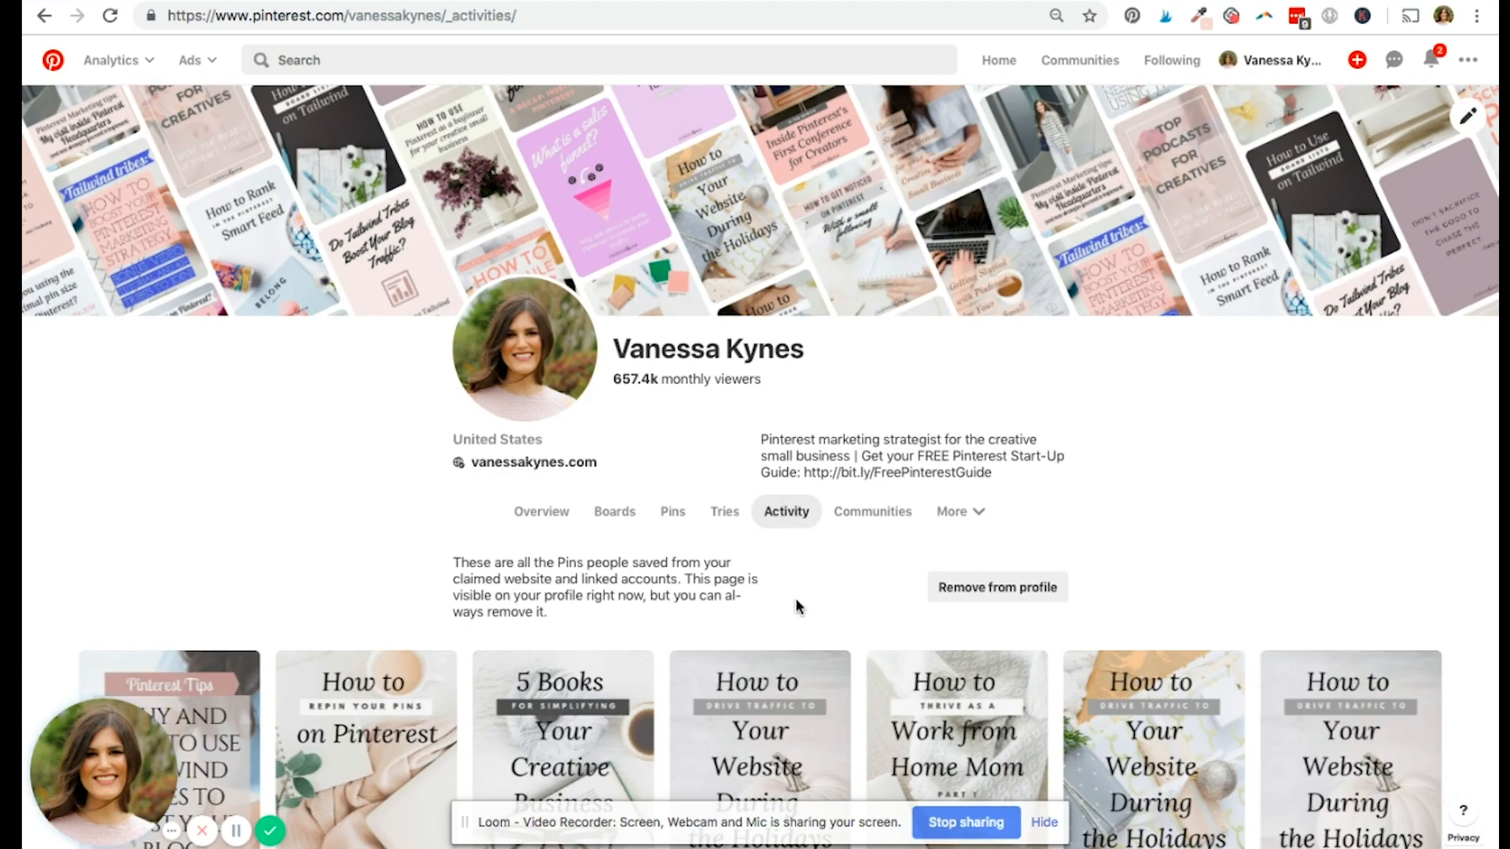
Step: Browse the Activity Pins saved from the claimed website and linked accounts, checking for Pins sourced from YouTube and Instagram
{"action": "scroll", "coordinate": [797, 605], "scroll_direction": "down", "scroll_amount": 9}
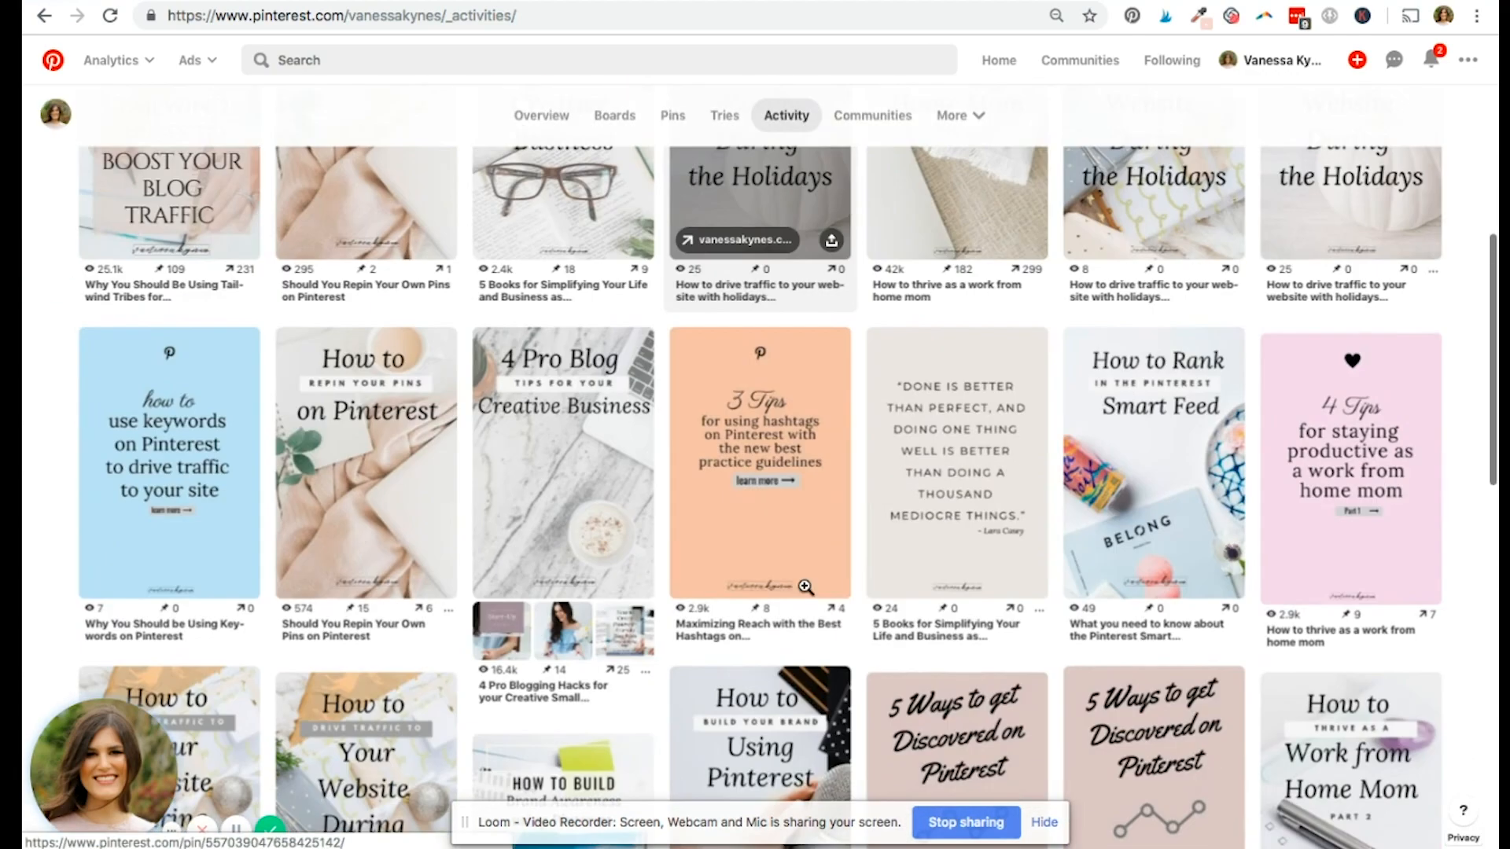
{"action": "scroll", "coordinate": [804, 585], "scroll_direction": "down", "scroll_amount": 20}
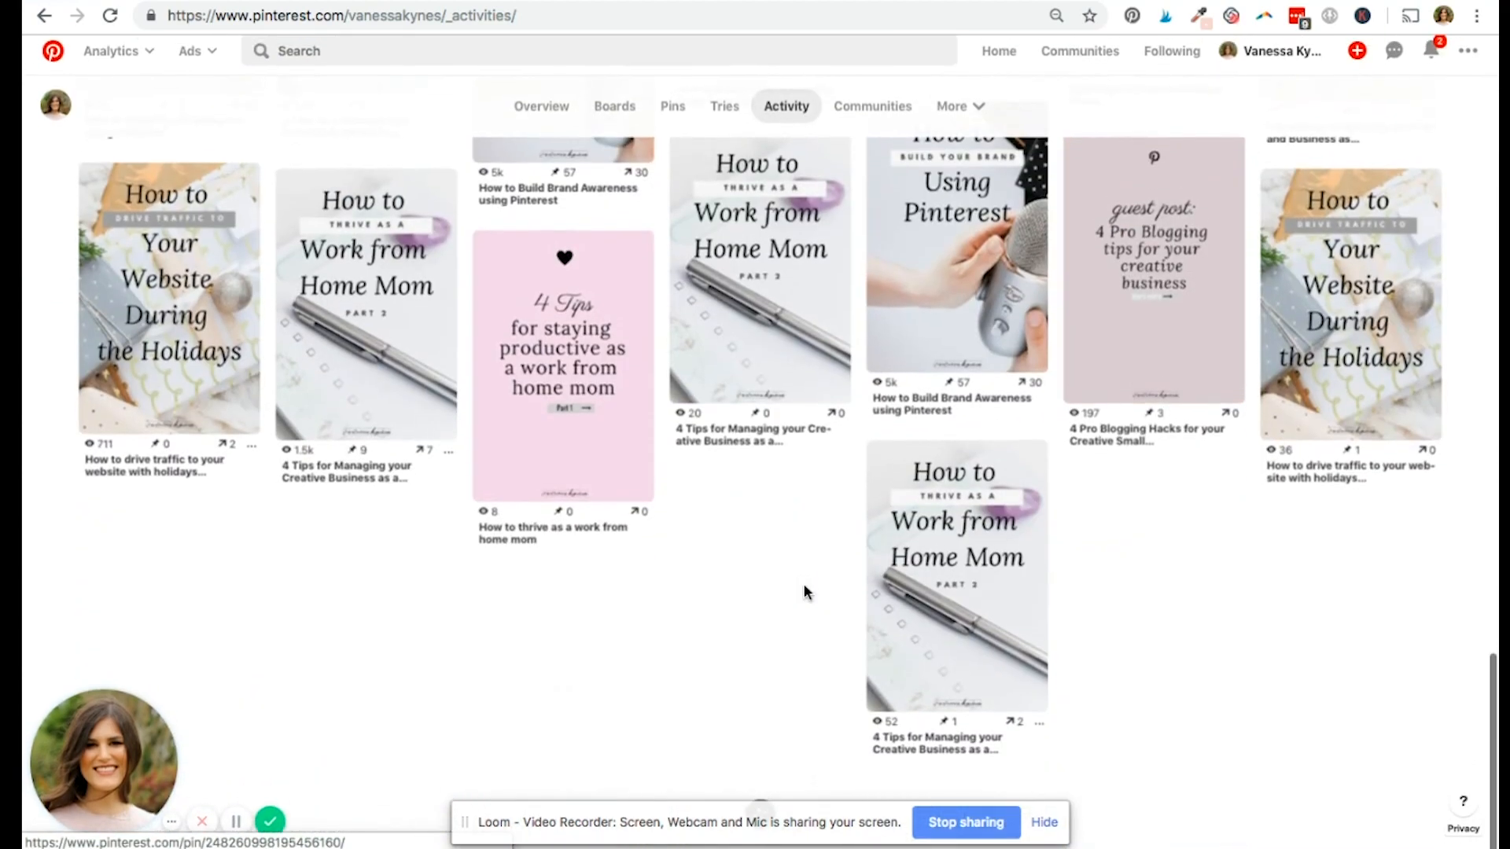
{"action": "scroll", "coordinate": [803, 592], "scroll_direction": "down", "scroll_amount": 4}
{"action": "scroll", "coordinate": [806, 586], "scroll_direction": "down", "scroll_amount": 10}
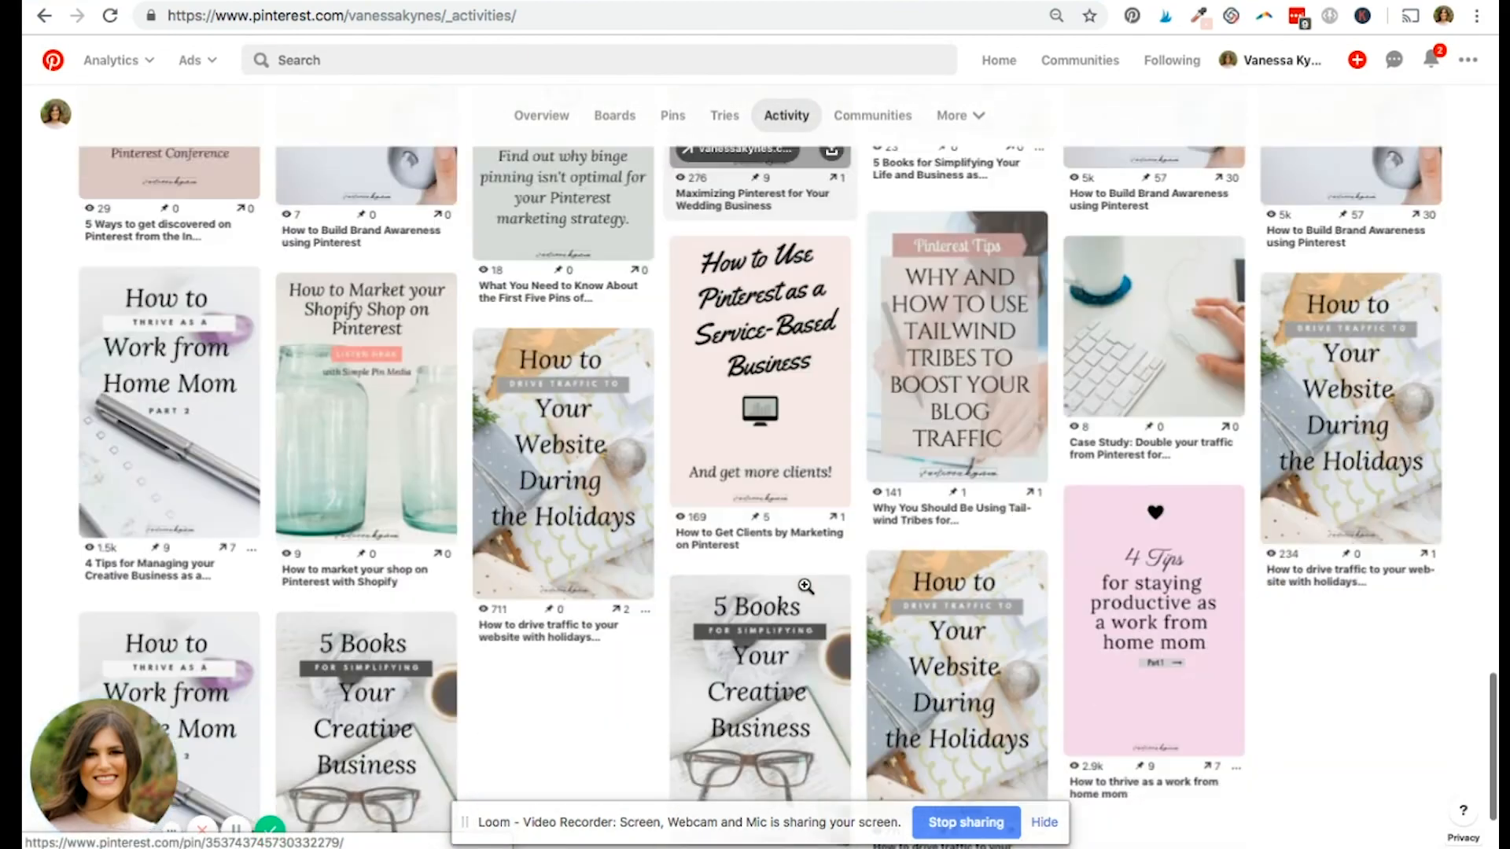
{"action": "scroll", "coordinate": [805, 586], "scroll_direction": "down", "scroll_amount": 10}
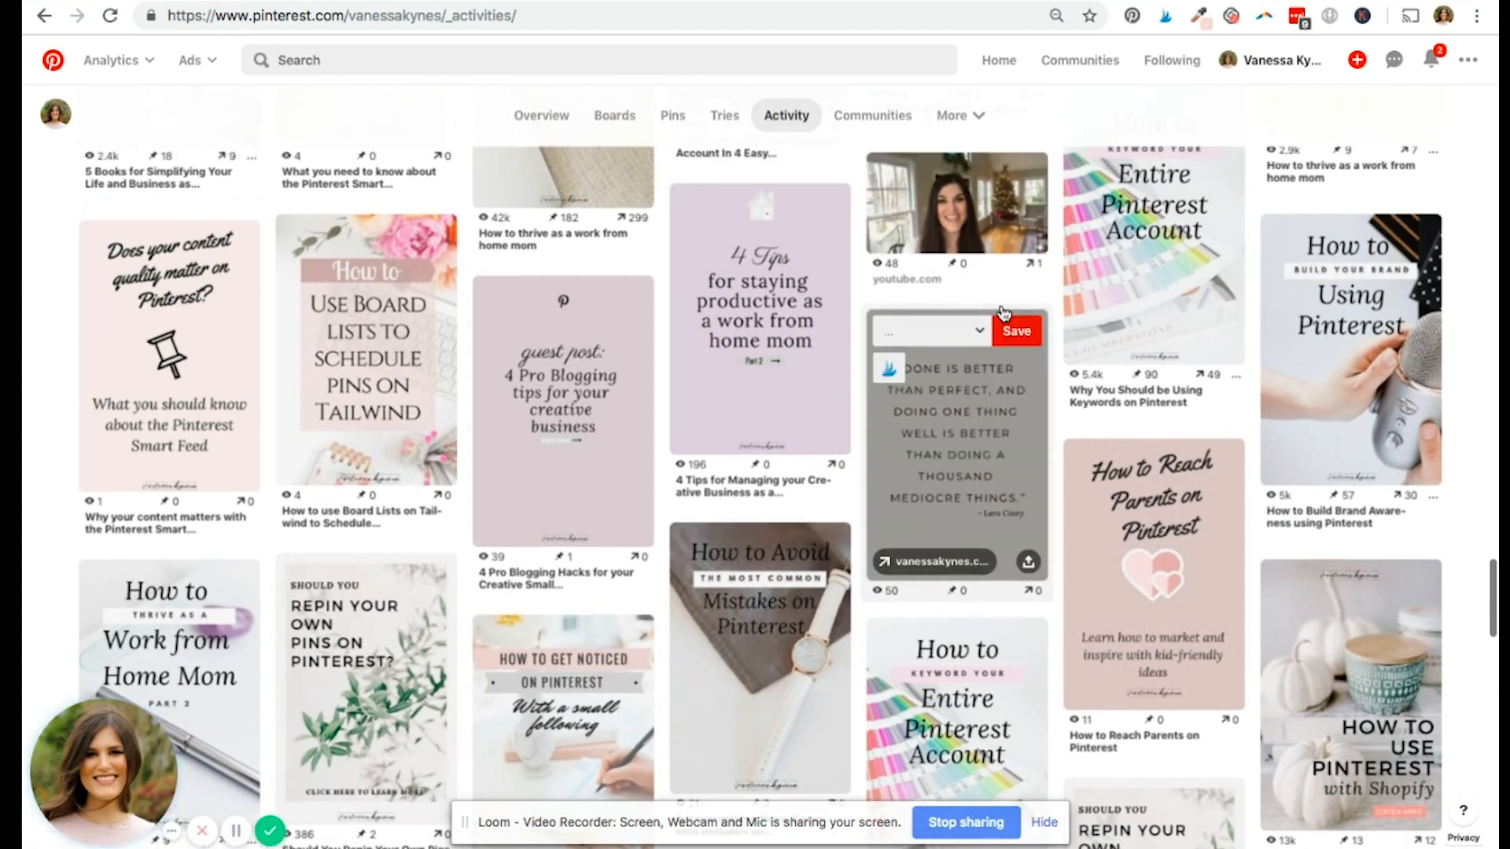
{"action": "scroll", "coordinate": [1014, 338], "scroll_direction": "up", "scroll_amount": 2}
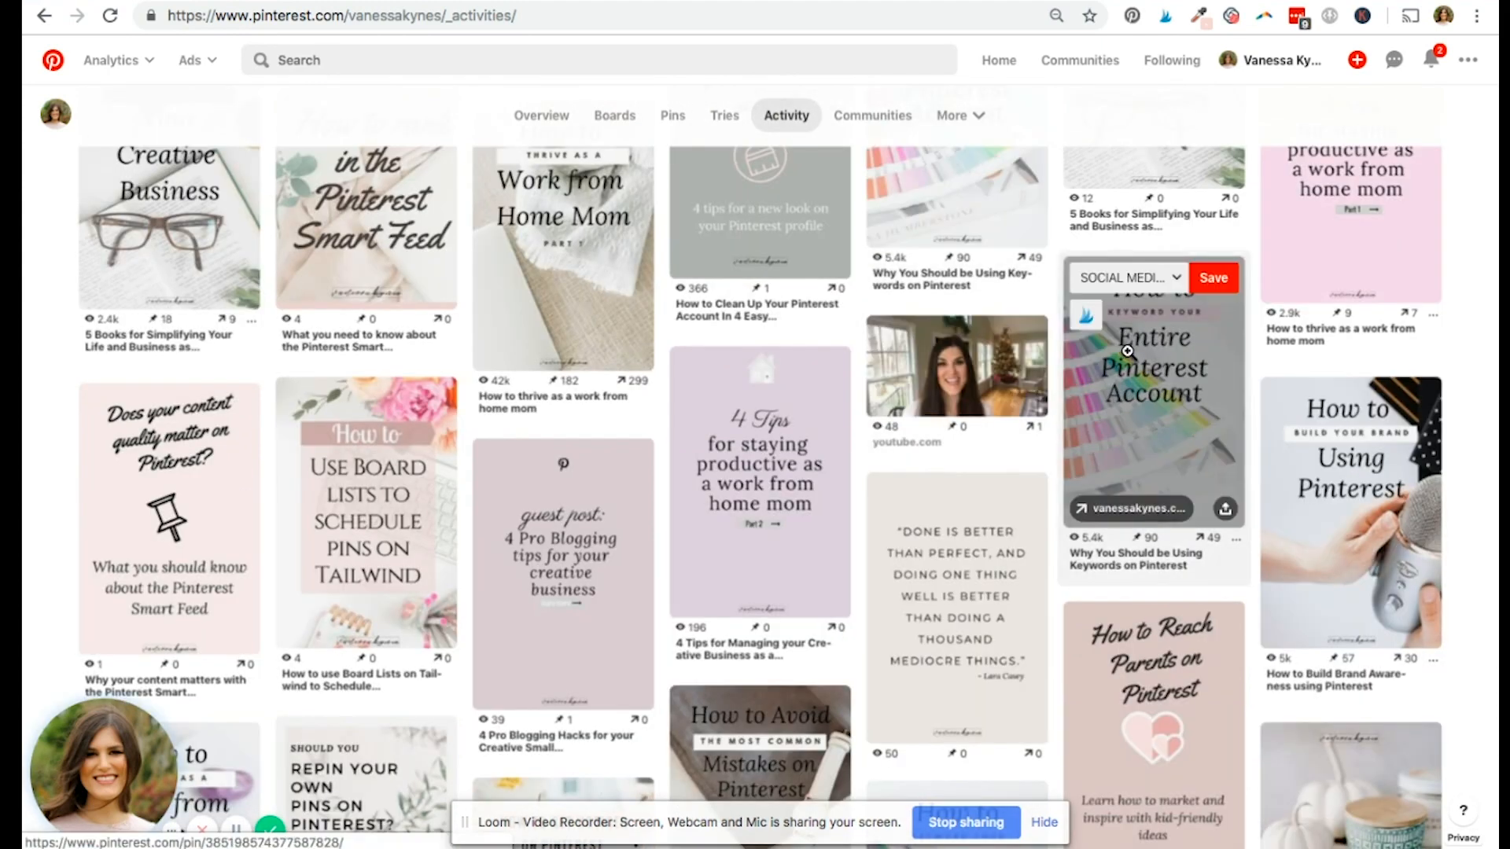
{"action": "scroll", "coordinate": [1002, 539], "scroll_direction": "down", "scroll_amount": 1}
{"action": "scroll", "coordinate": [1002, 539], "scroll_direction": "down", "scroll_amount": 15}
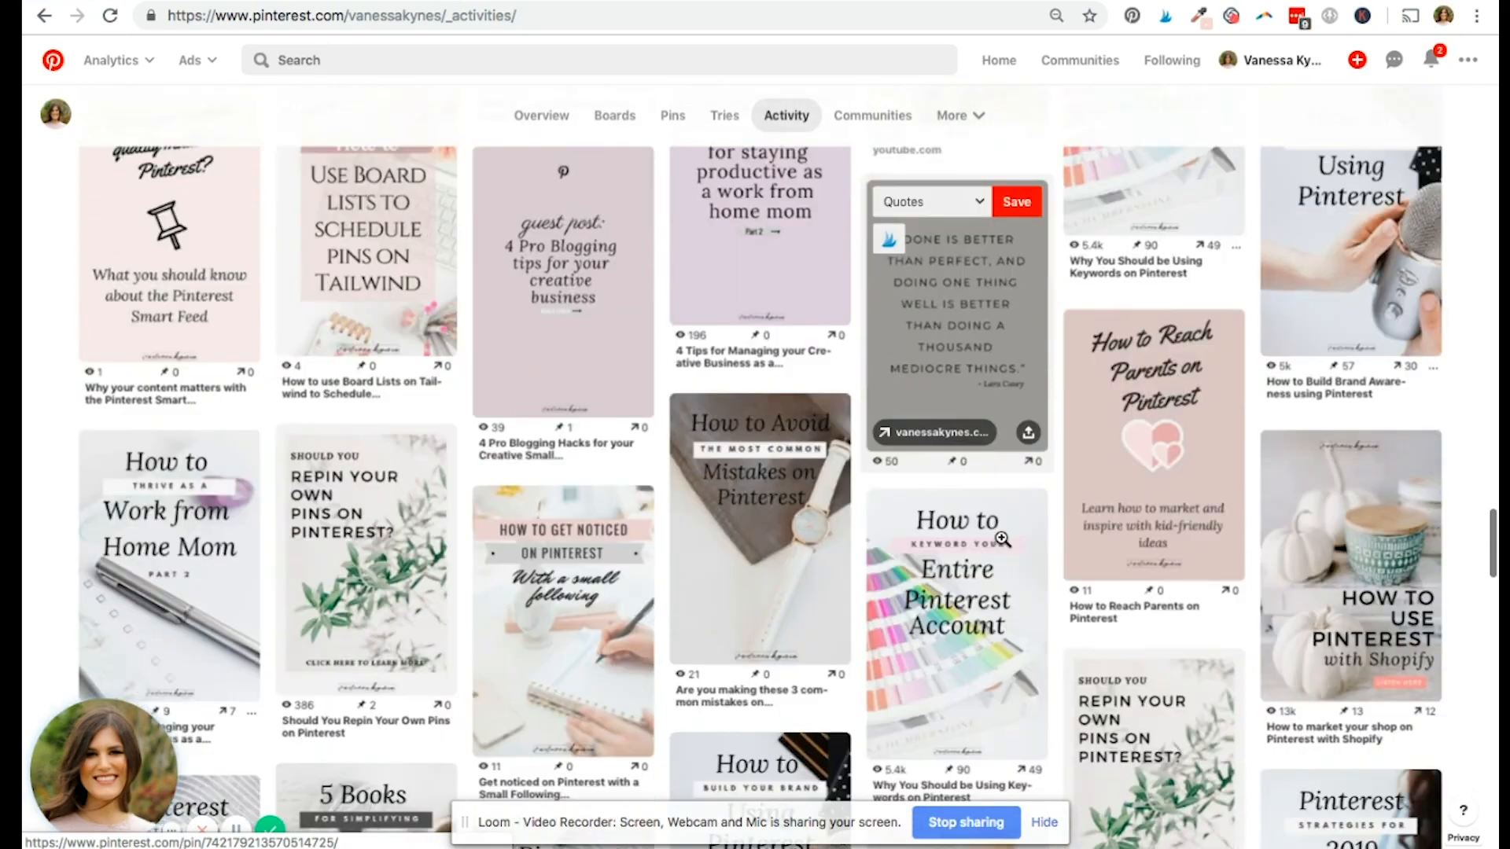
{"action": "scroll", "coordinate": [1005, 537], "scroll_direction": "down", "scroll_amount": 20}
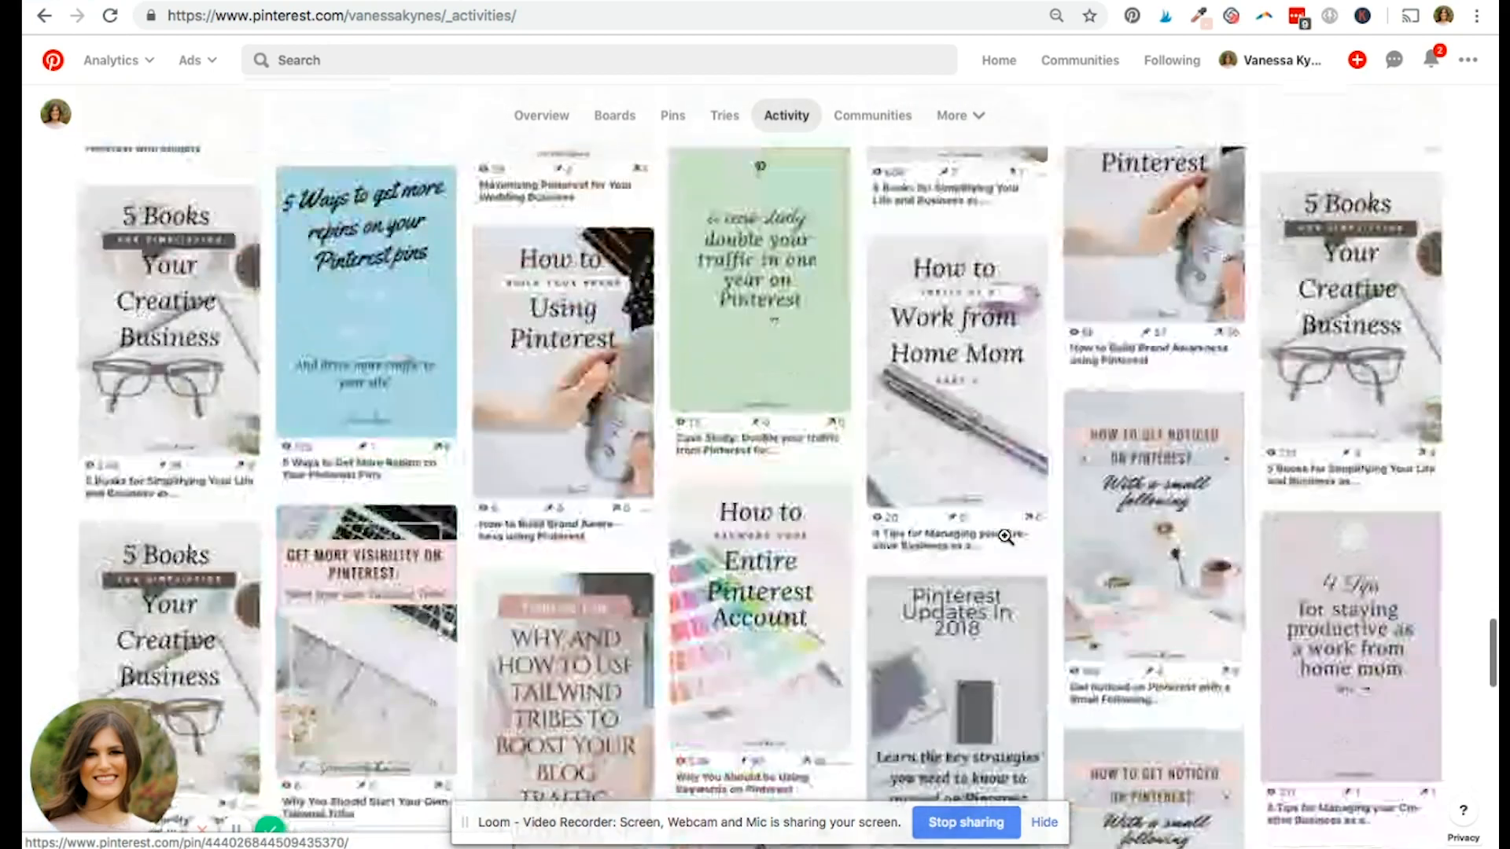
{"action": "scroll", "coordinate": [1005, 537], "scroll_direction": "down", "scroll_amount": 20}
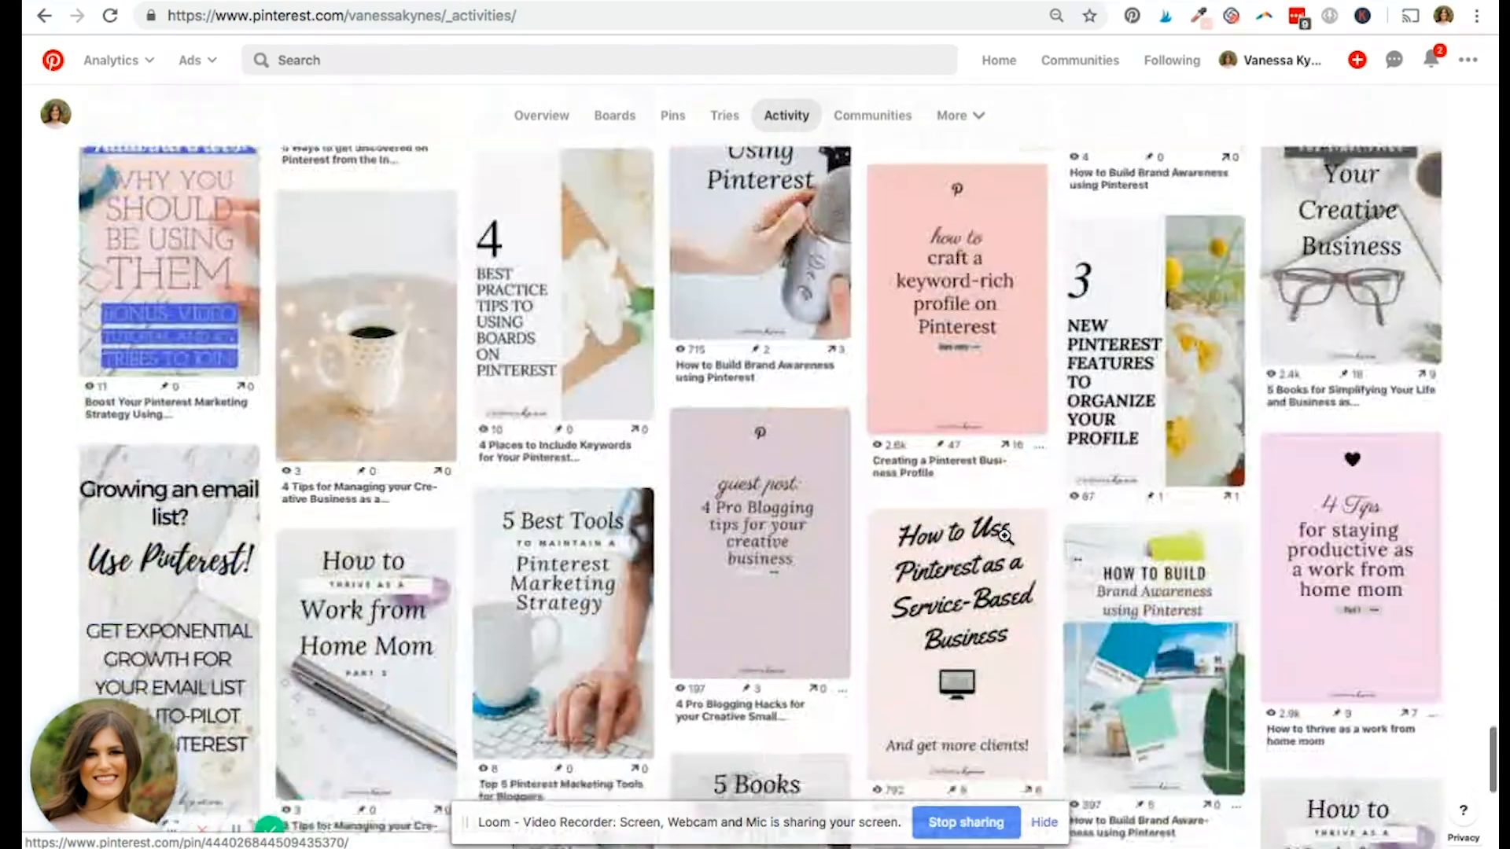
{"action": "scroll", "coordinate": [1005, 537], "scroll_direction": "down", "scroll_amount": 5}
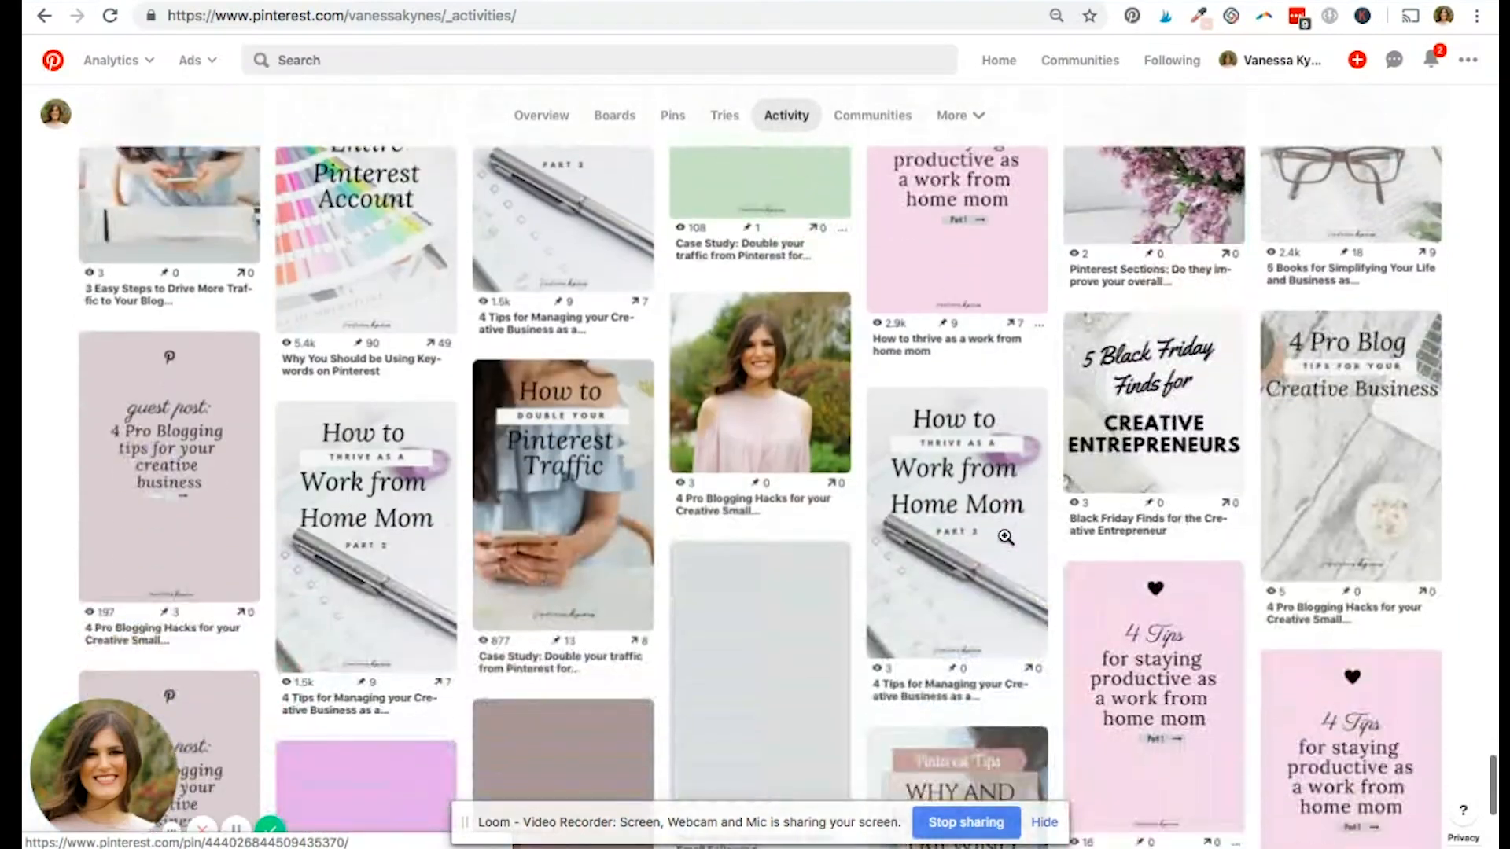
{"action": "scroll", "coordinate": [789, 441], "scroll_direction": "down", "scroll_amount": 15}
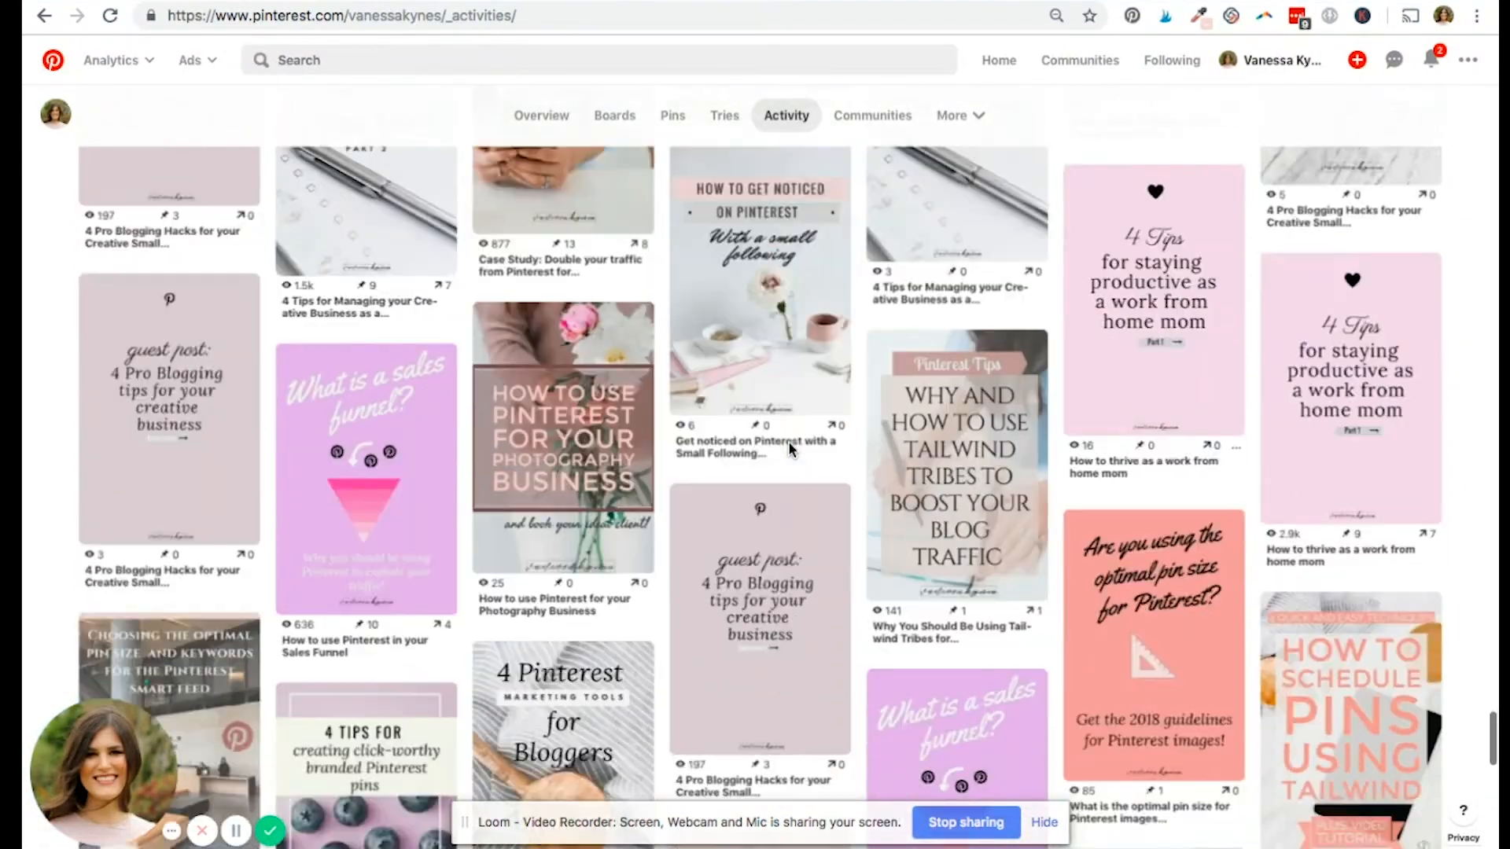
{"action": "scroll", "coordinate": [794, 437], "scroll_direction": "down", "scroll_amount": 5}
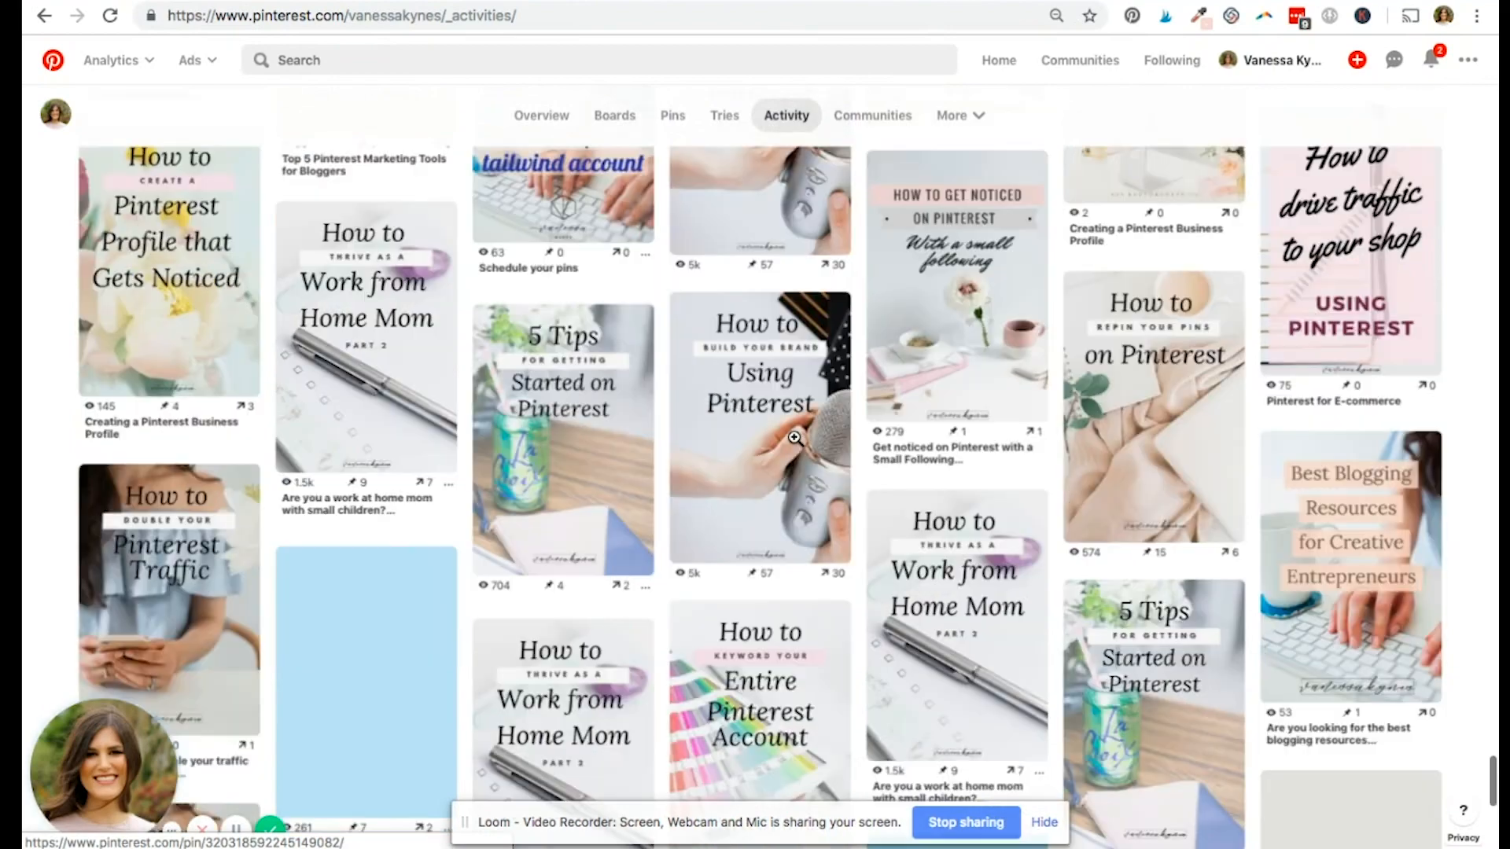
{"action": "scroll", "coordinate": [794, 437], "scroll_direction": "down", "scroll_amount": 15}
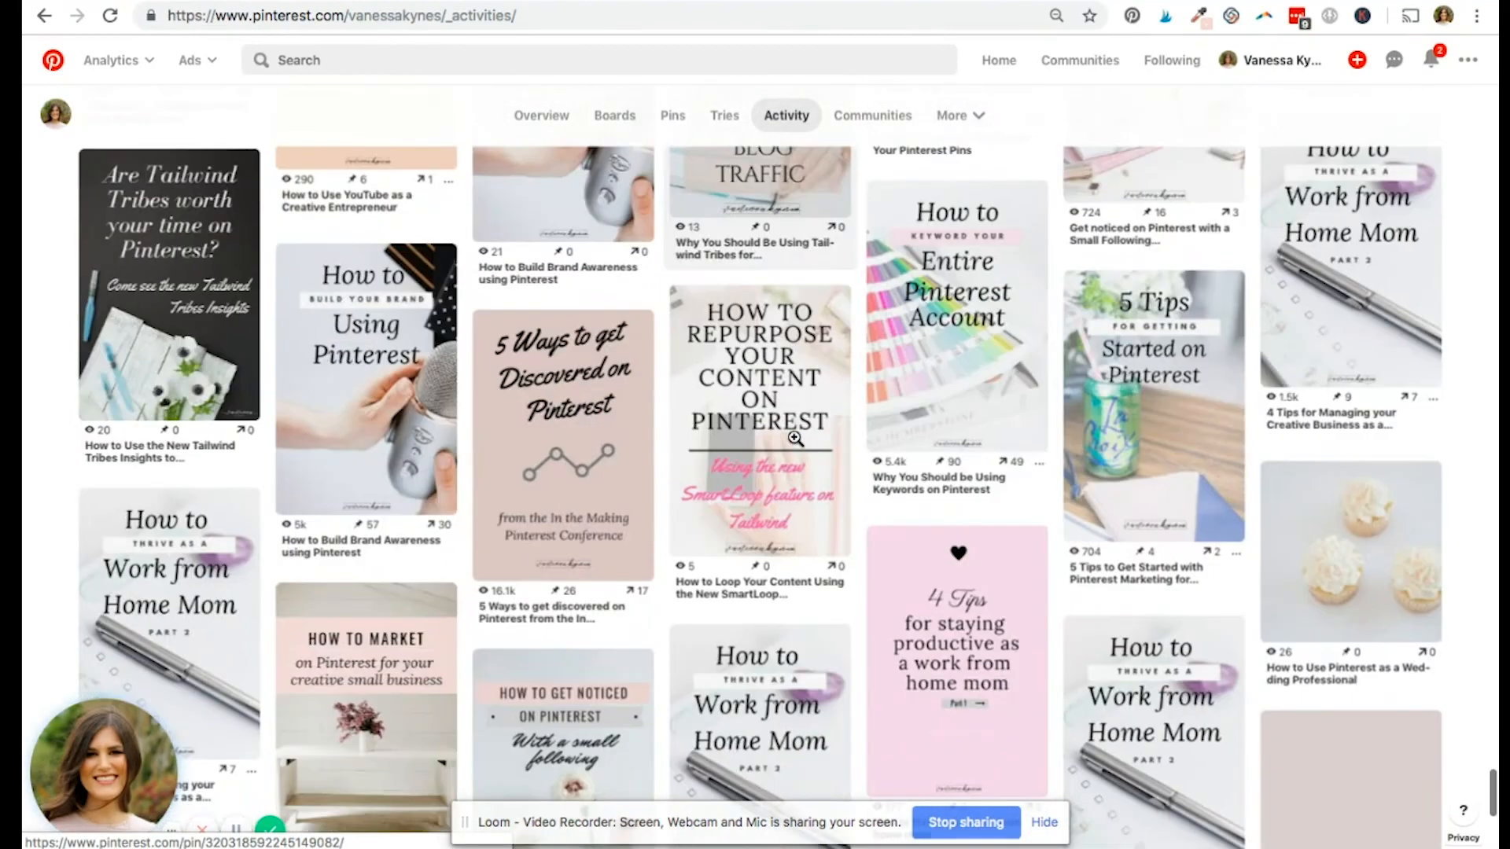
{"action": "scroll", "coordinate": [795, 438], "scroll_direction": "down", "scroll_amount": 11}
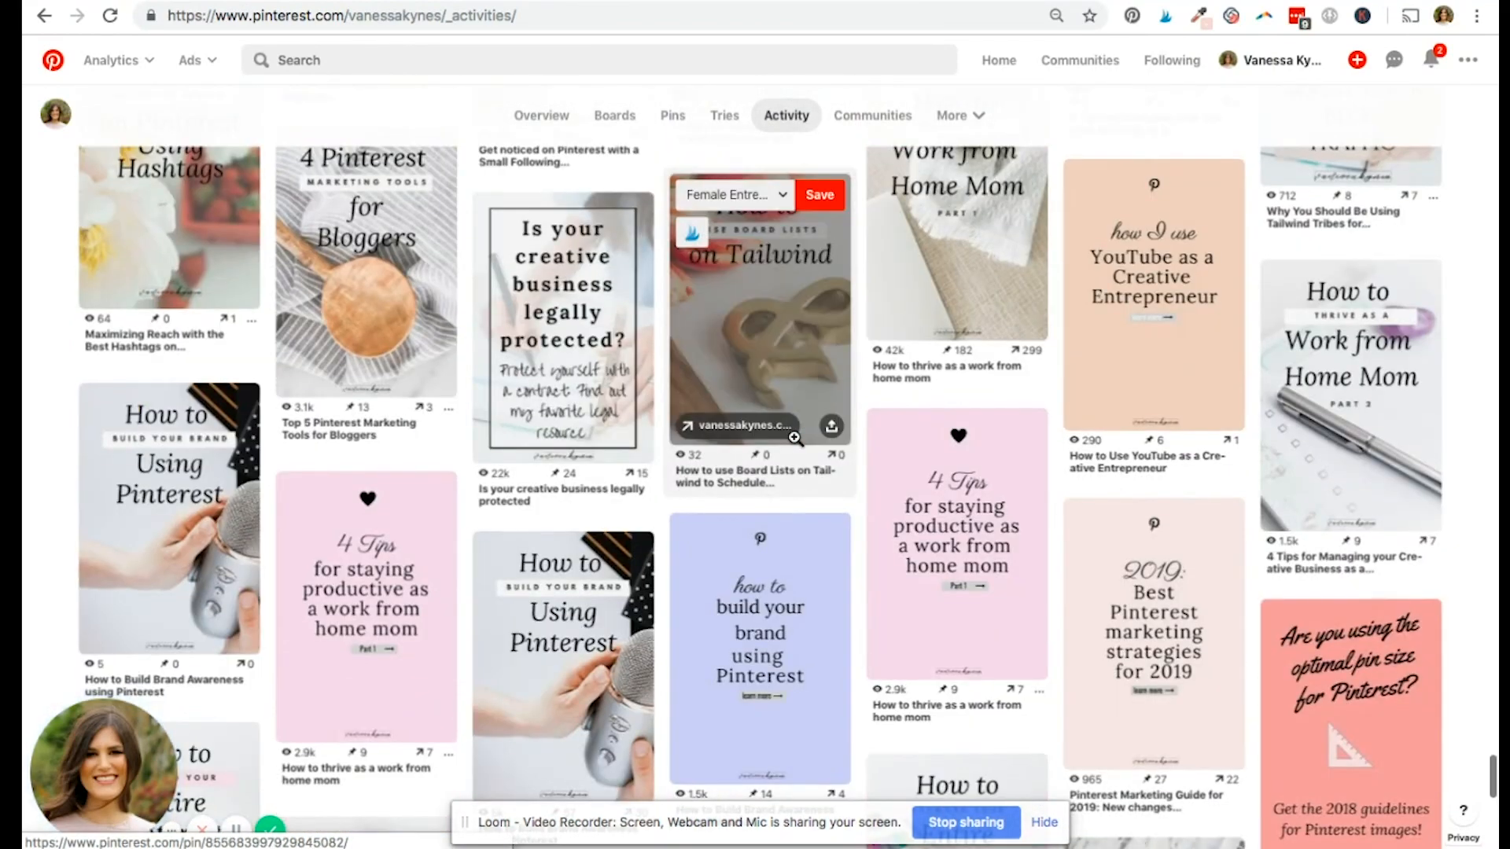
{"action": "scroll", "coordinate": [795, 438], "scroll_direction": "down", "scroll_amount": 10}
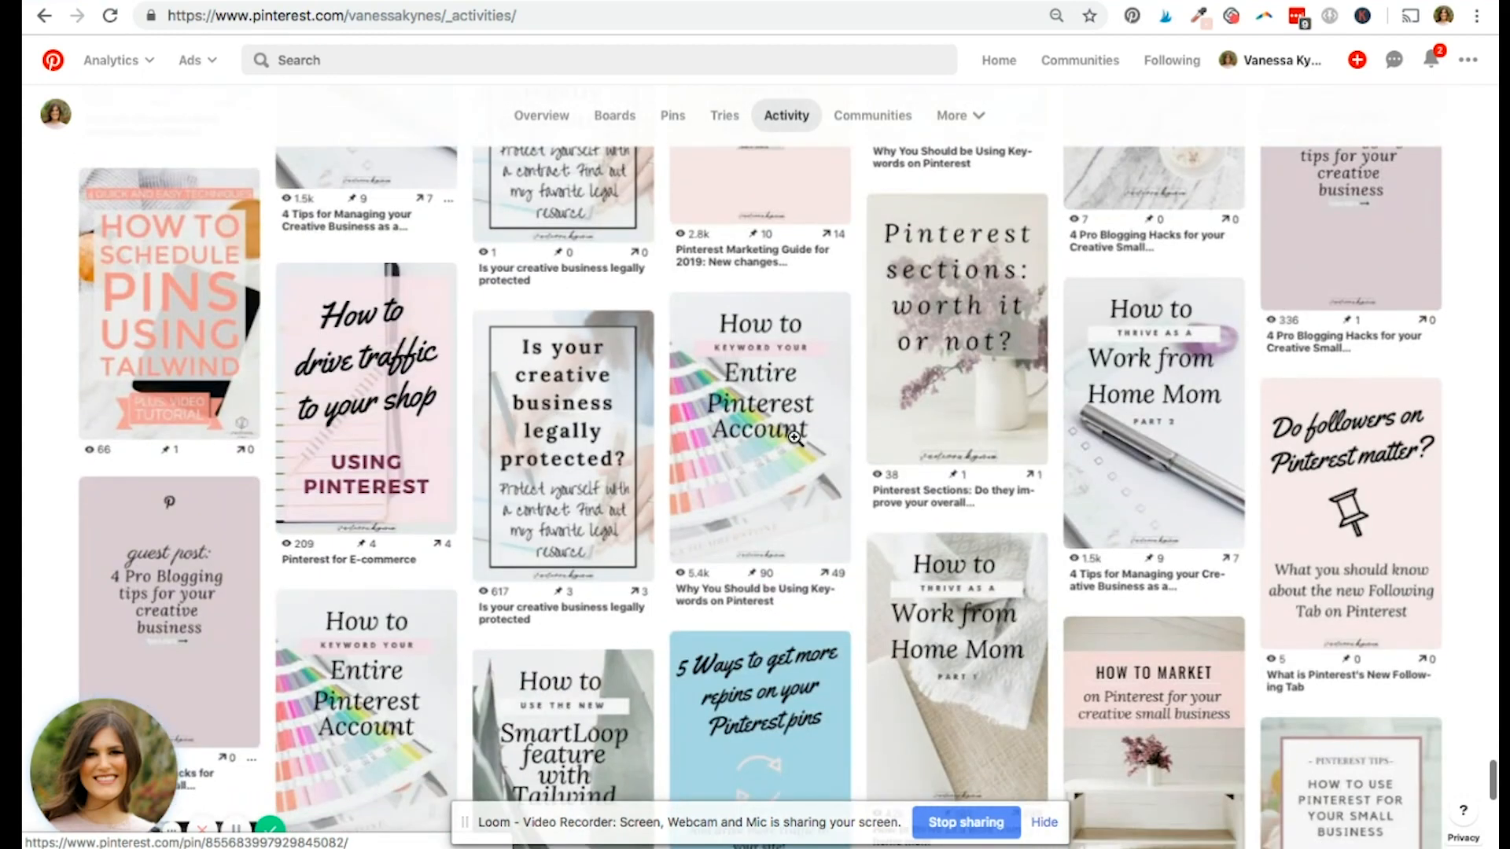
{"action": "scroll", "coordinate": [795, 438], "scroll_direction": "down", "scroll_amount": 5}
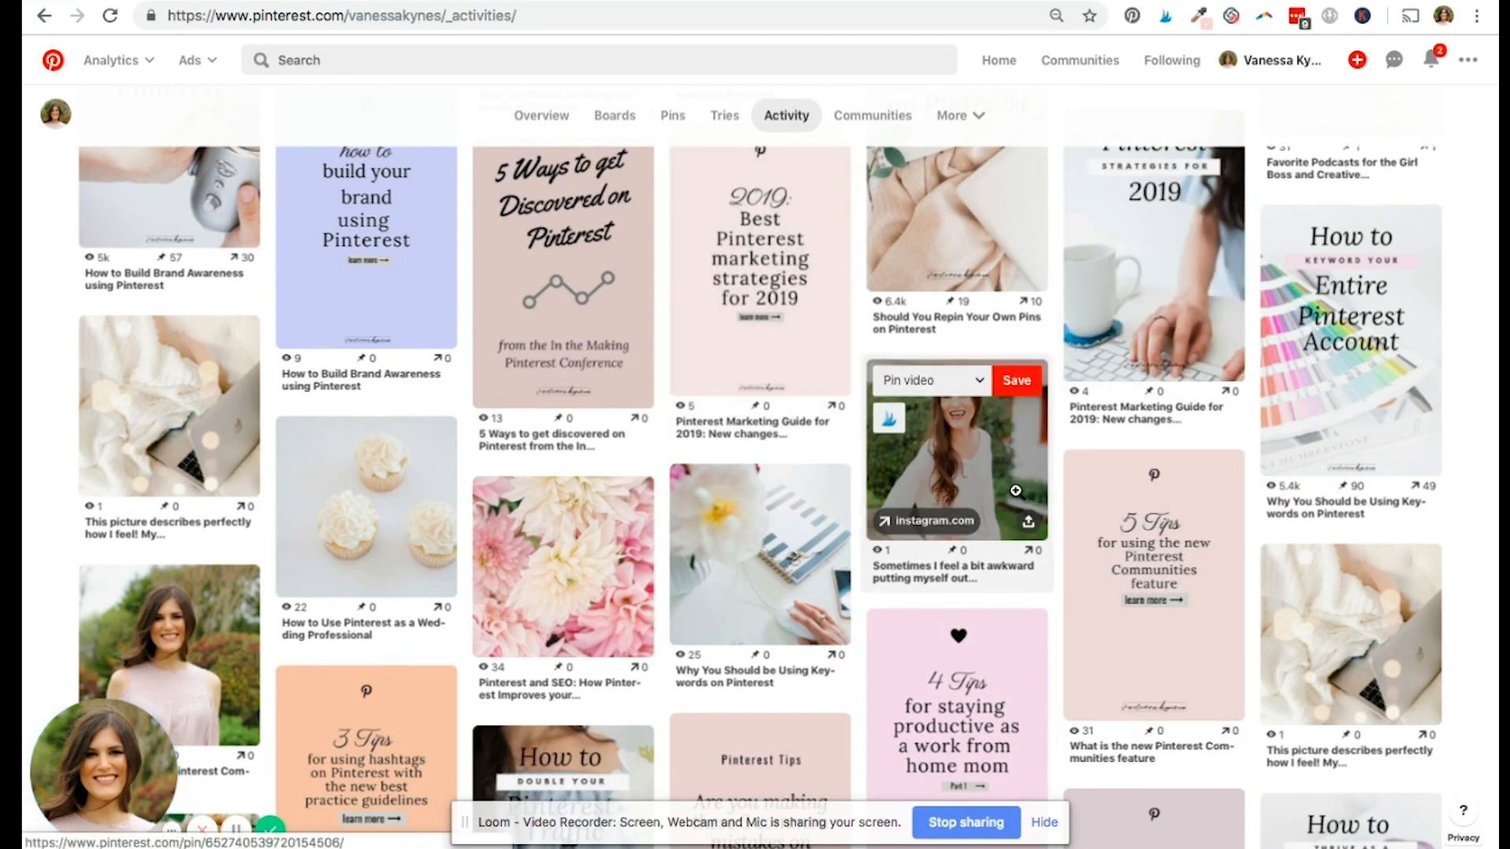
{"action": "scroll", "coordinate": [231, 440], "scroll_direction": "down", "scroll_amount": 3}
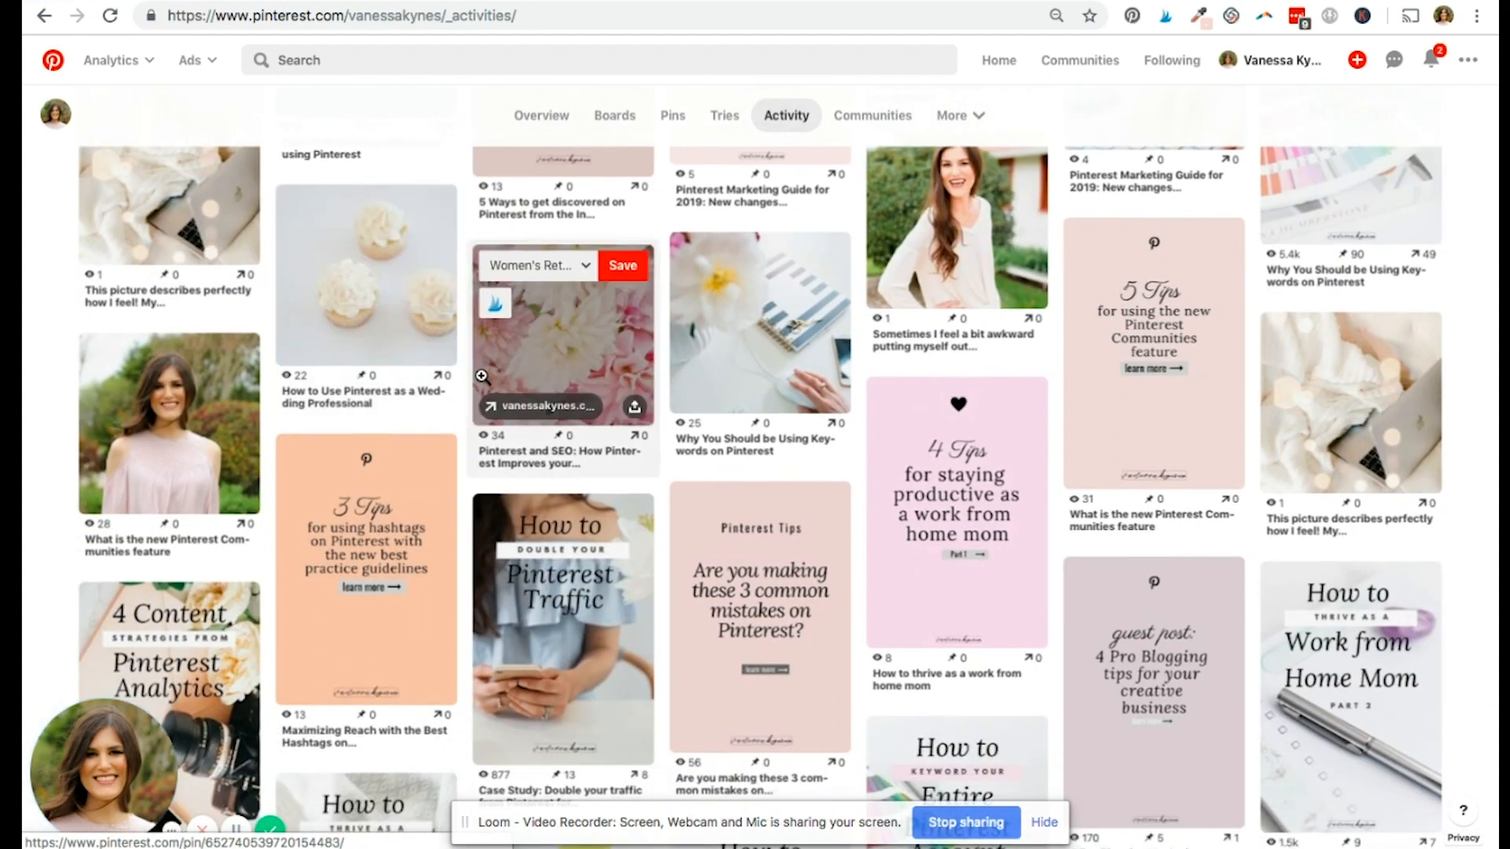
{"action": "scroll", "coordinate": [447, 560], "scroll_direction": "down", "scroll_amount": 1}
{"action": "scroll", "coordinate": [446, 560], "scroll_direction": "down", "scroll_amount": 2}
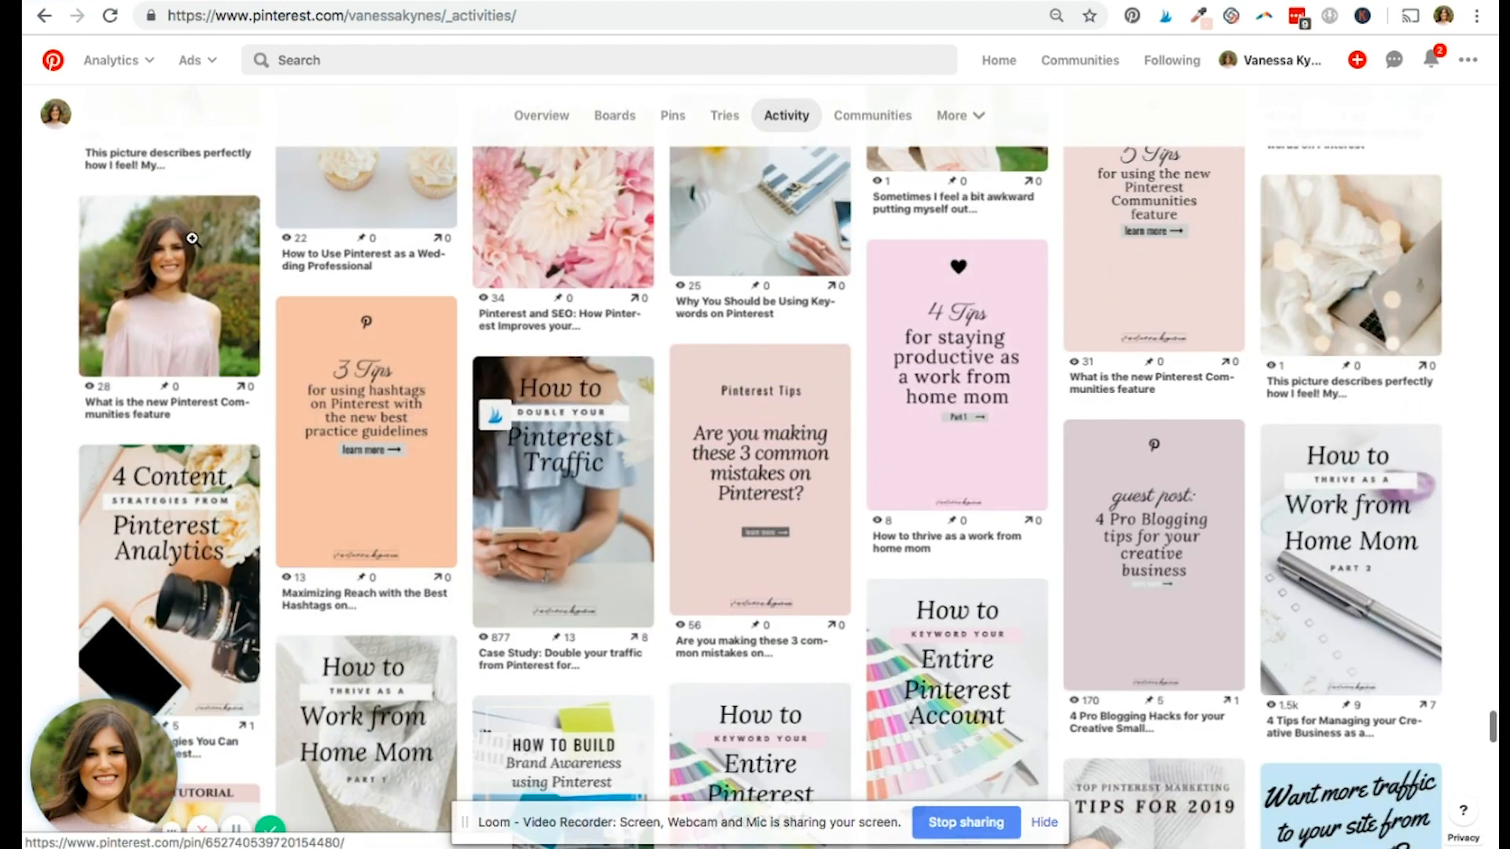
{"action": "scroll", "coordinate": [320, 520], "scroll_direction": "down", "scroll_amount": 2}
{"action": "scroll", "coordinate": [320, 520], "scroll_direction": "down", "scroll_amount": 15}
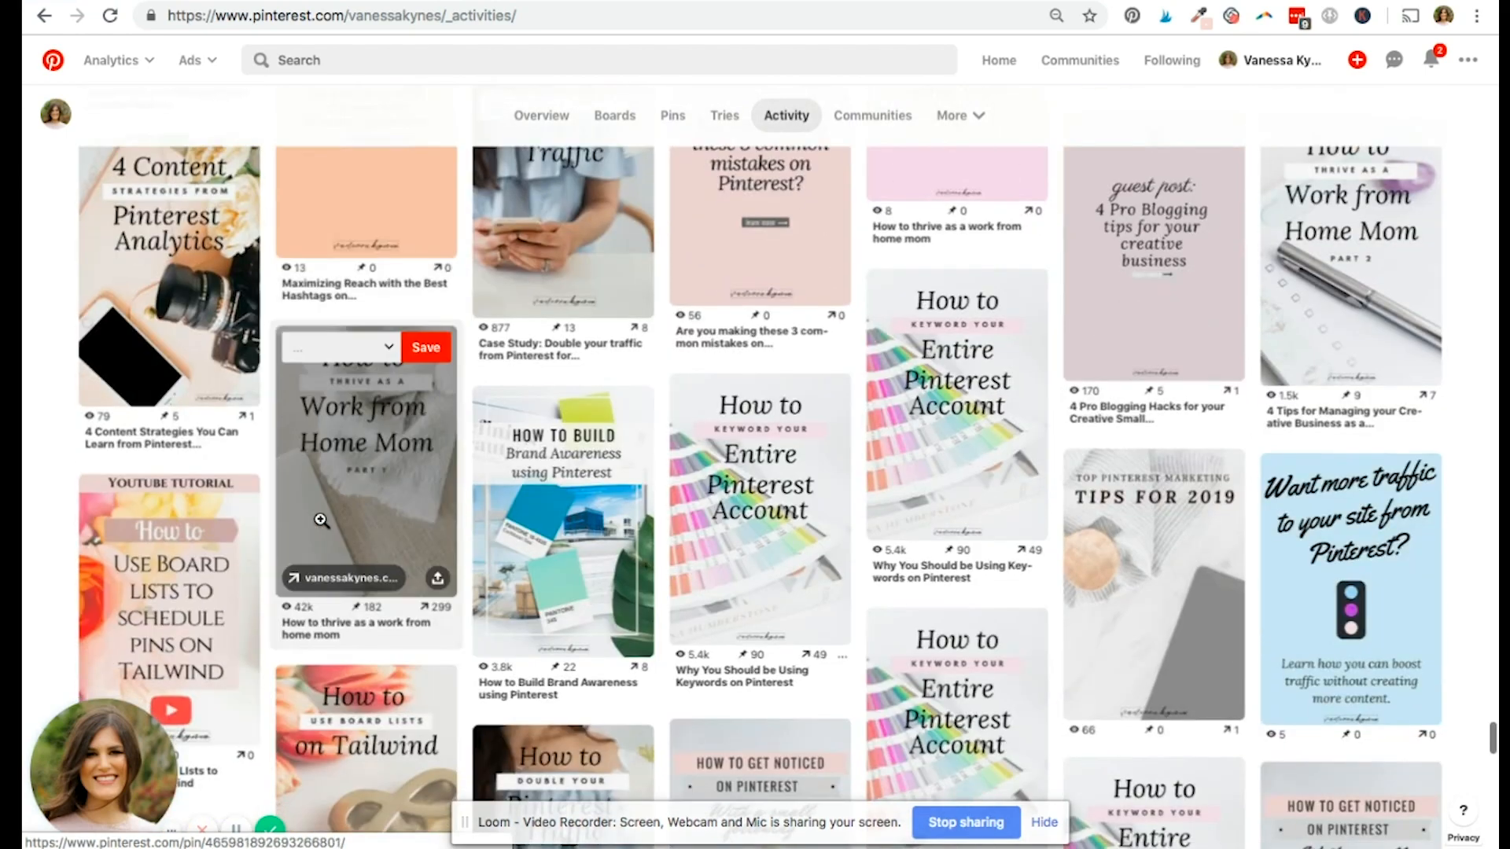
{"action": "scroll", "coordinate": [320, 519], "scroll_direction": "up", "scroll_amount": 2}
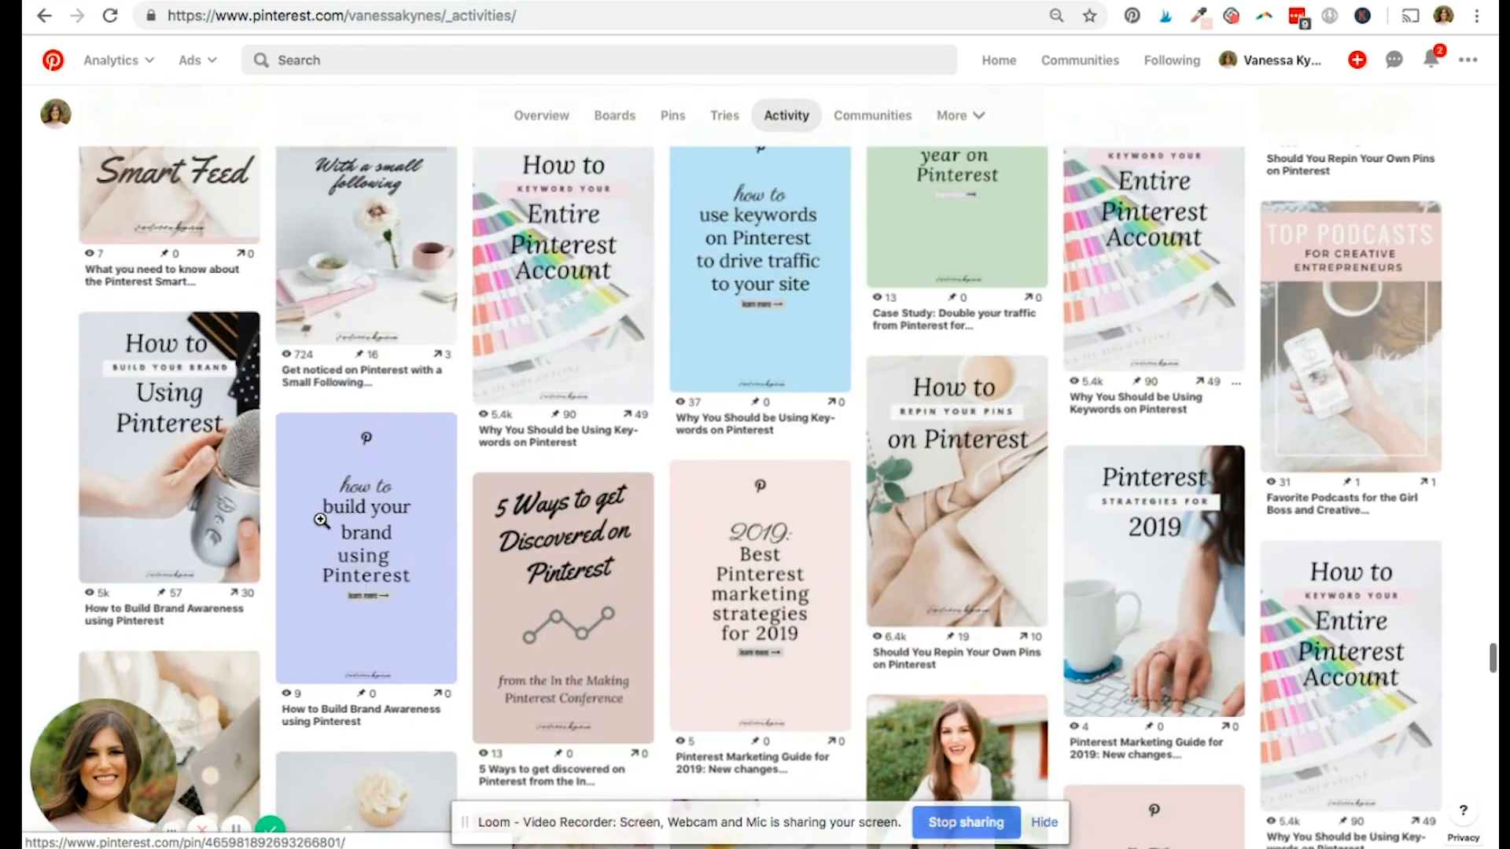
{"action": "scroll", "coordinate": [731, 610], "scroll_direction": "down", "scroll_amount": 10}
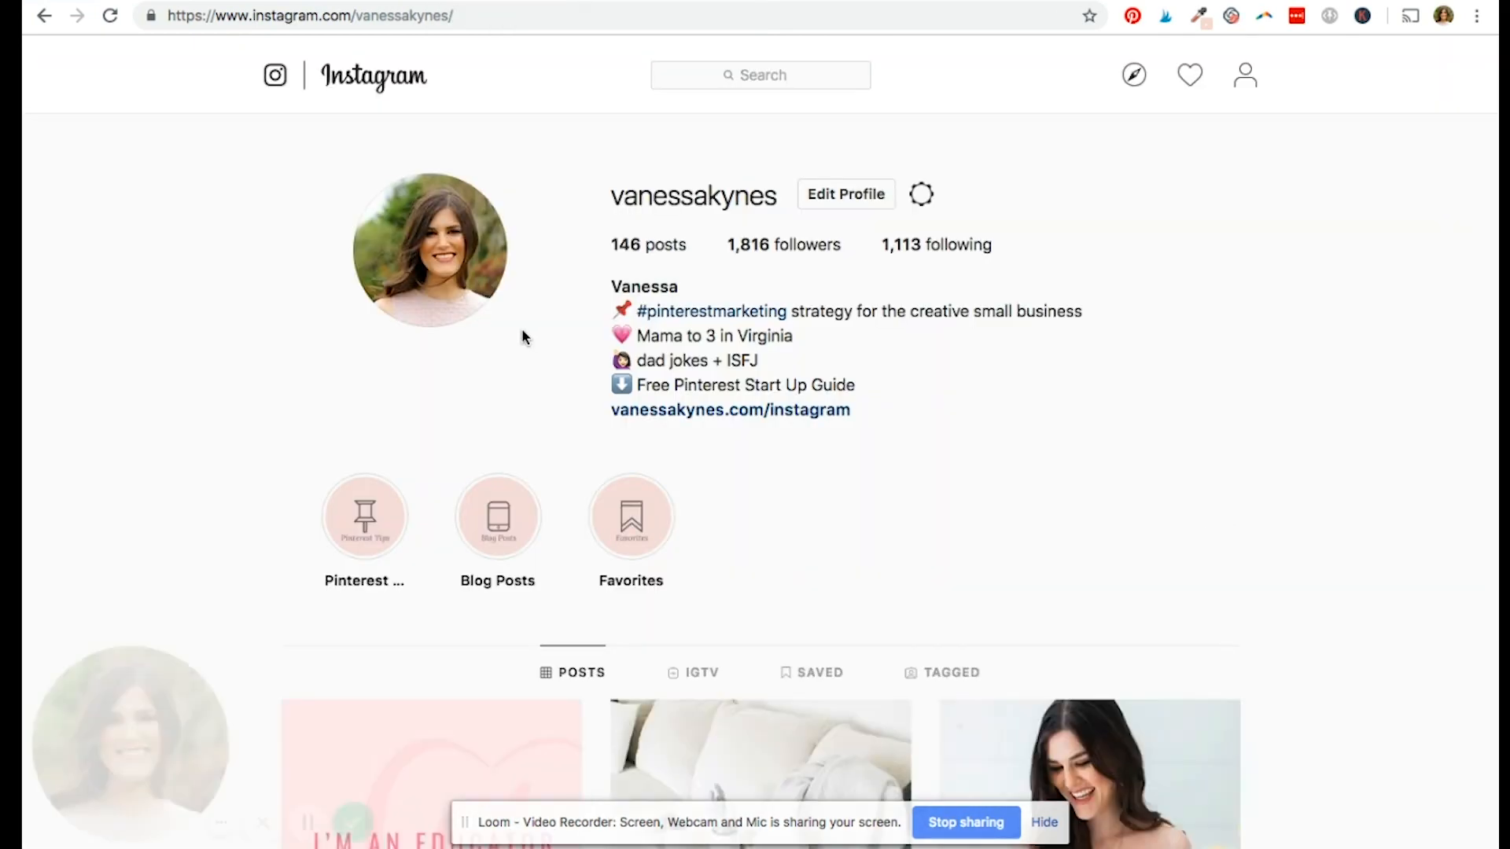
Step: Look through the first rows of posts on the account's own Instagram profile
{"action": "scroll", "coordinate": [521, 328], "scroll_direction": "down", "scroll_amount": 3}
{"action": "scroll", "coordinate": [523, 337], "scroll_direction": "down", "scroll_amount": 3}
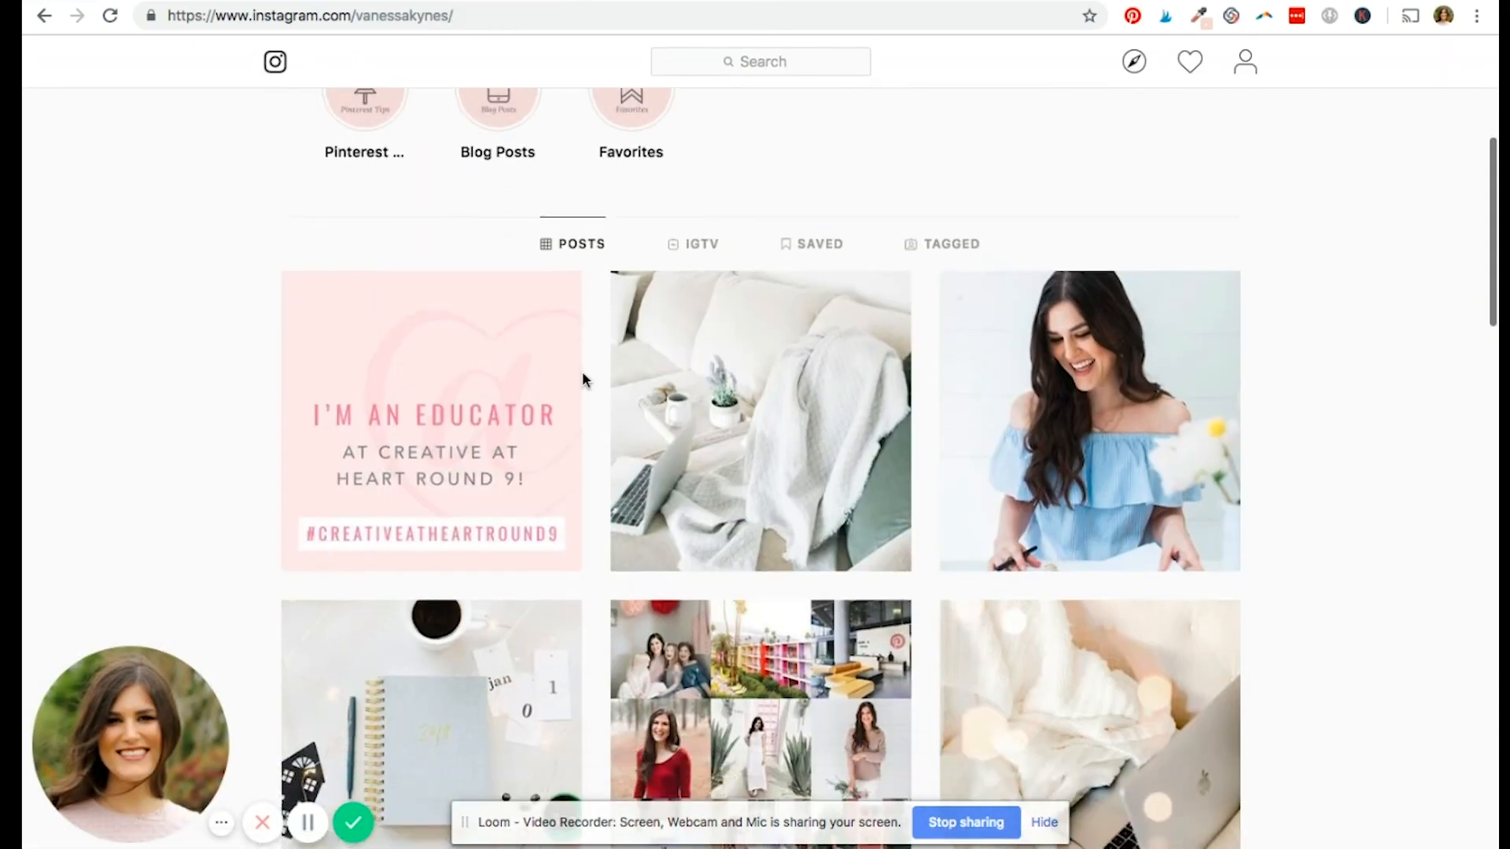
{"action": "scroll", "coordinate": [582, 379], "scroll_direction": "down", "scroll_amount": 1}
{"action": "scroll", "coordinate": [582, 377], "scroll_direction": "down", "scroll_amount": 1}
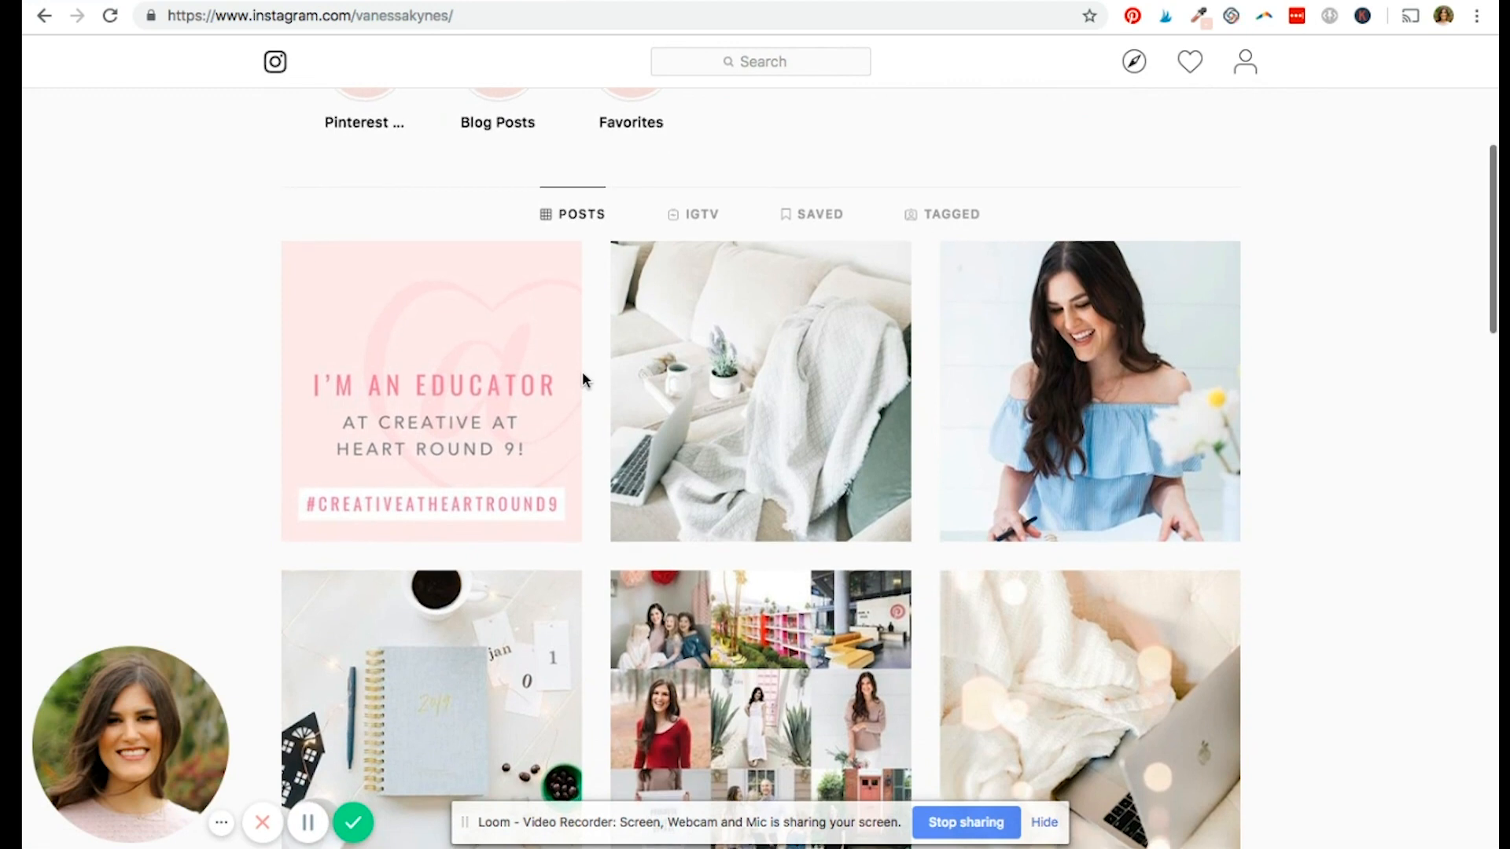
{"action": "scroll", "coordinate": [582, 380], "scroll_direction": "down", "scroll_amount": 1}
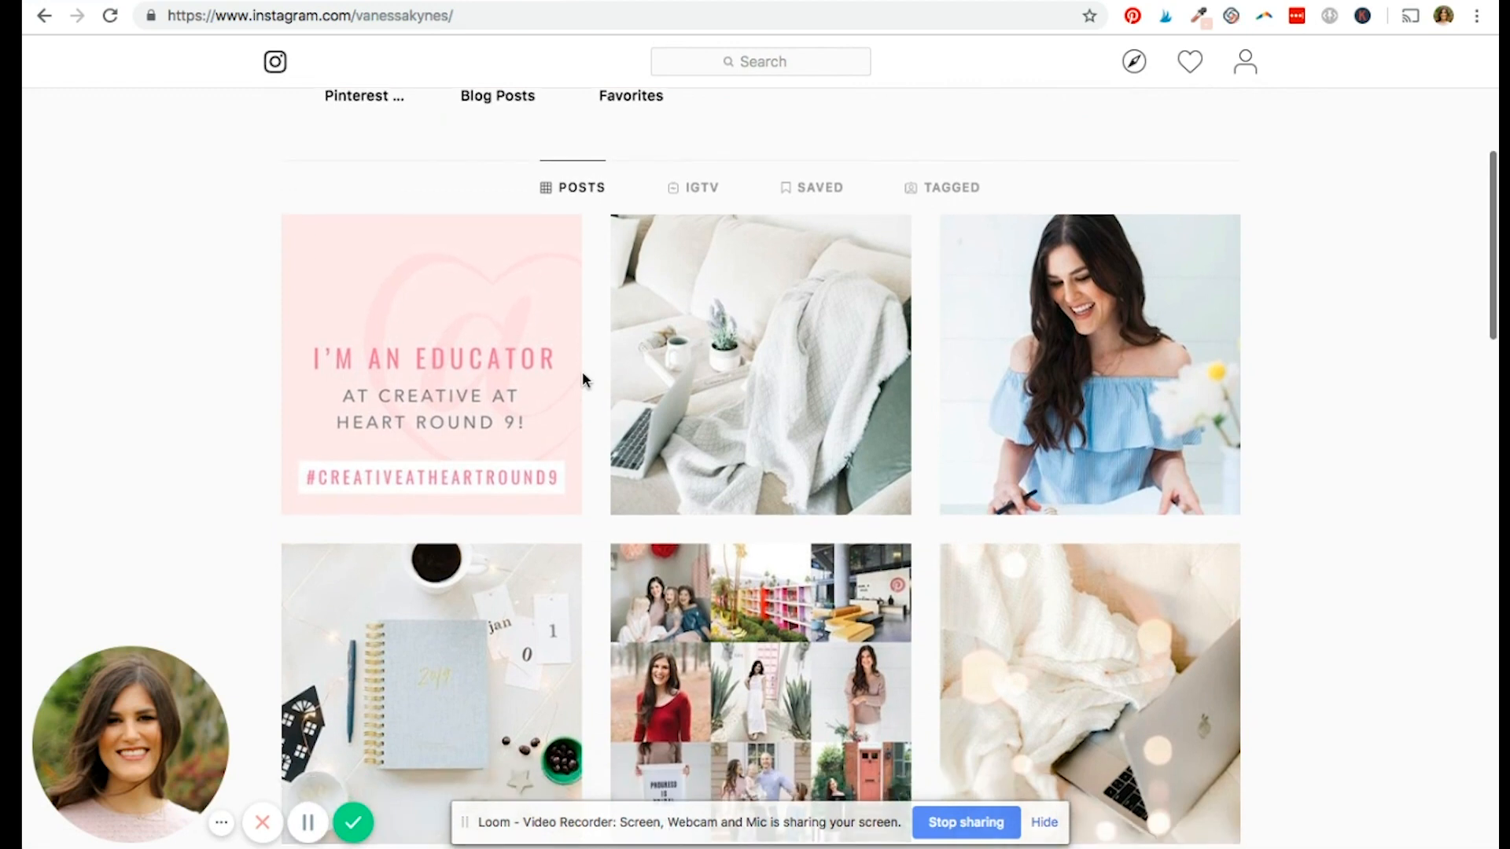
{"action": "scroll", "coordinate": [583, 379], "scroll_direction": "down", "scroll_amount": 1}
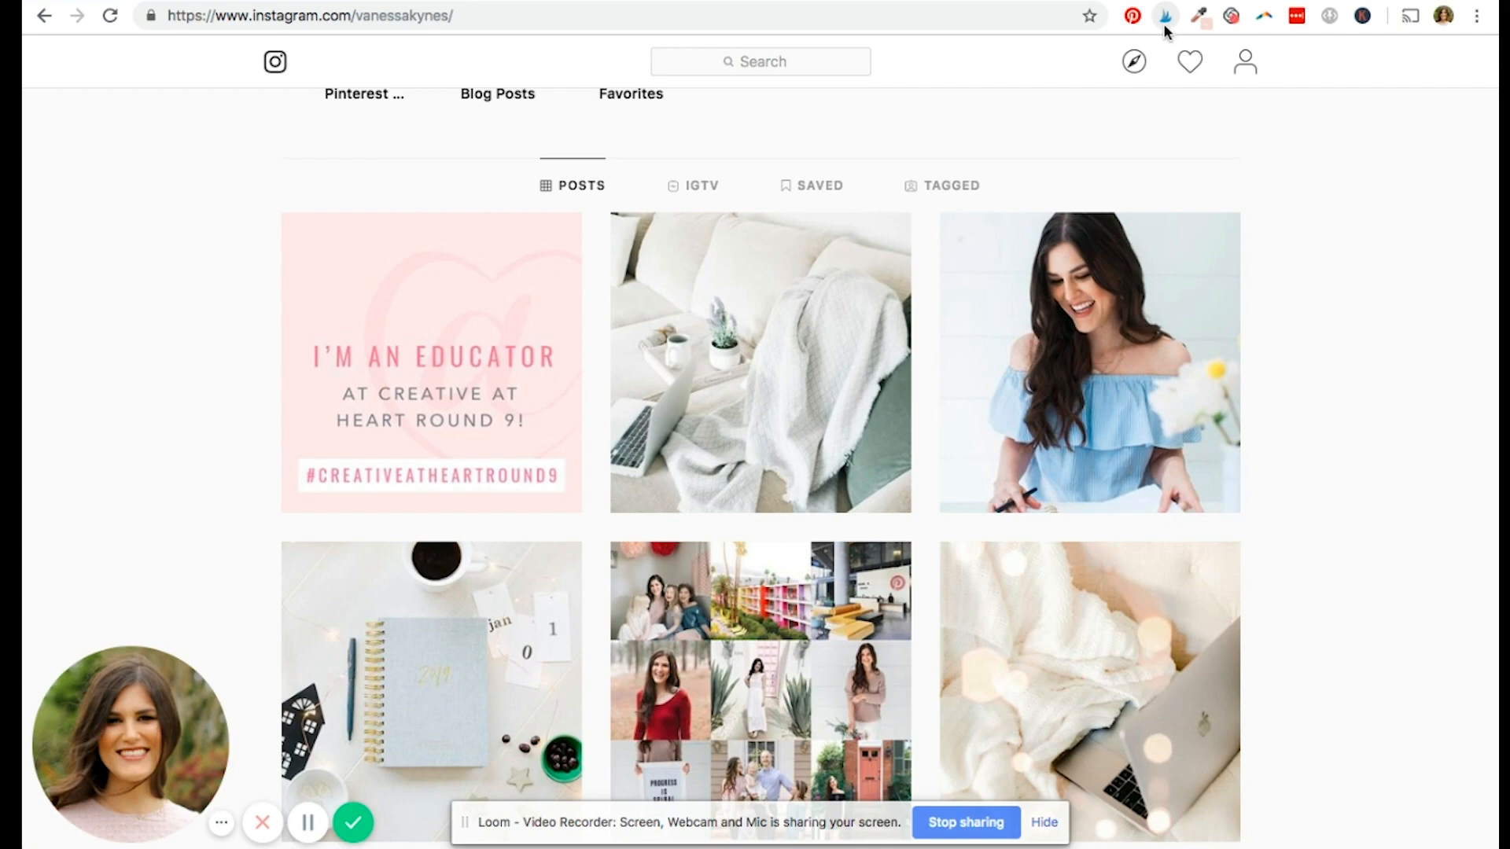
Step: Examine the Tailwind Schedule option on the Instagram profile's posts and review the post grid
{"action": "scroll", "coordinate": [1019, 688], "scroll_direction": "down", "scroll_amount": 5}
{"action": "scroll", "coordinate": [1015, 696], "scroll_direction": "up", "scroll_amount": 5}
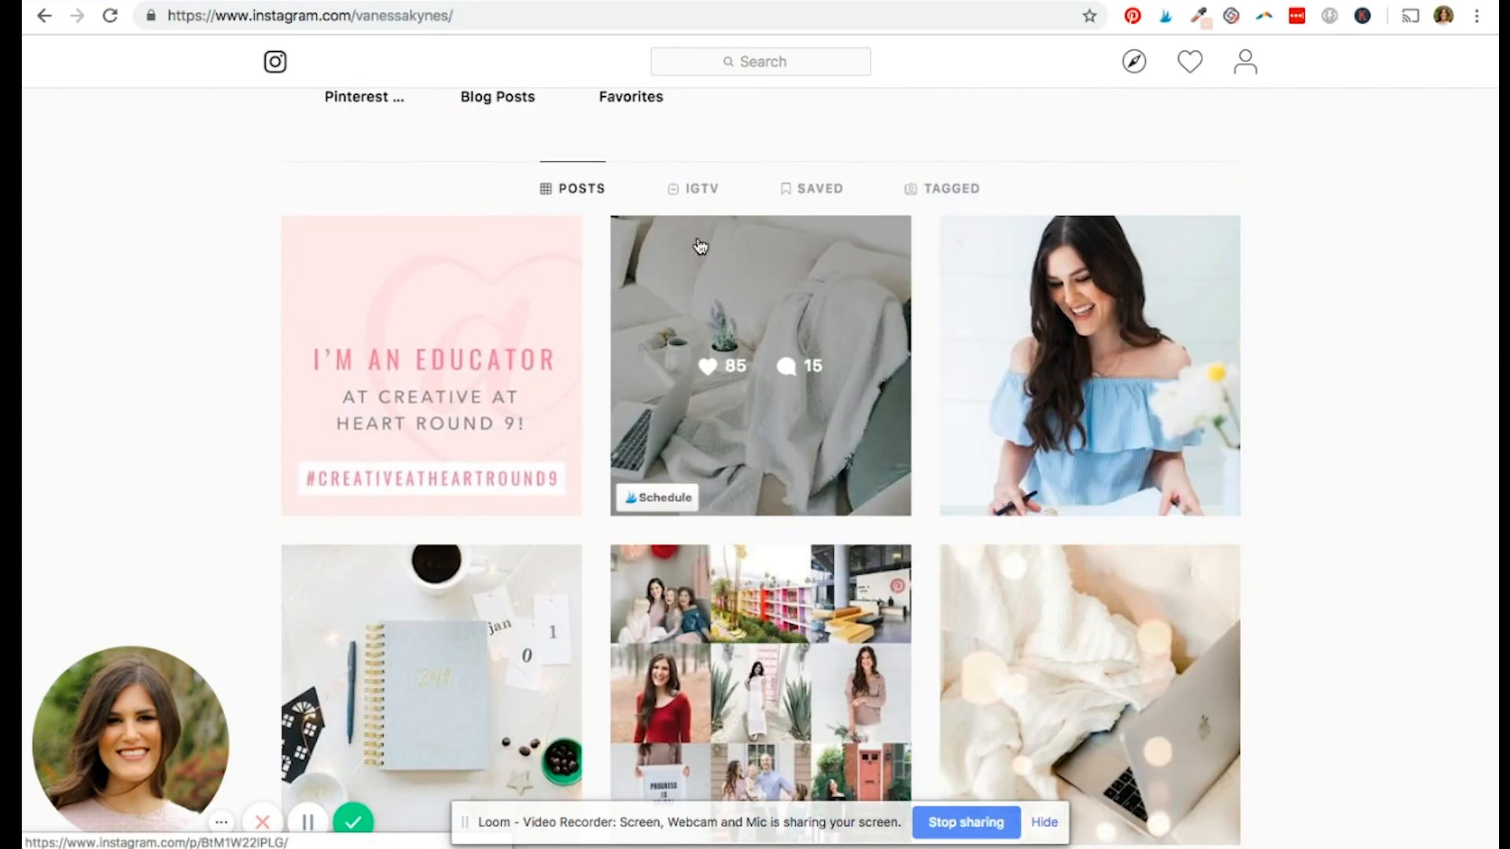
{"action": "scroll", "coordinate": [926, 564], "scroll_direction": "up", "scroll_amount": 2}
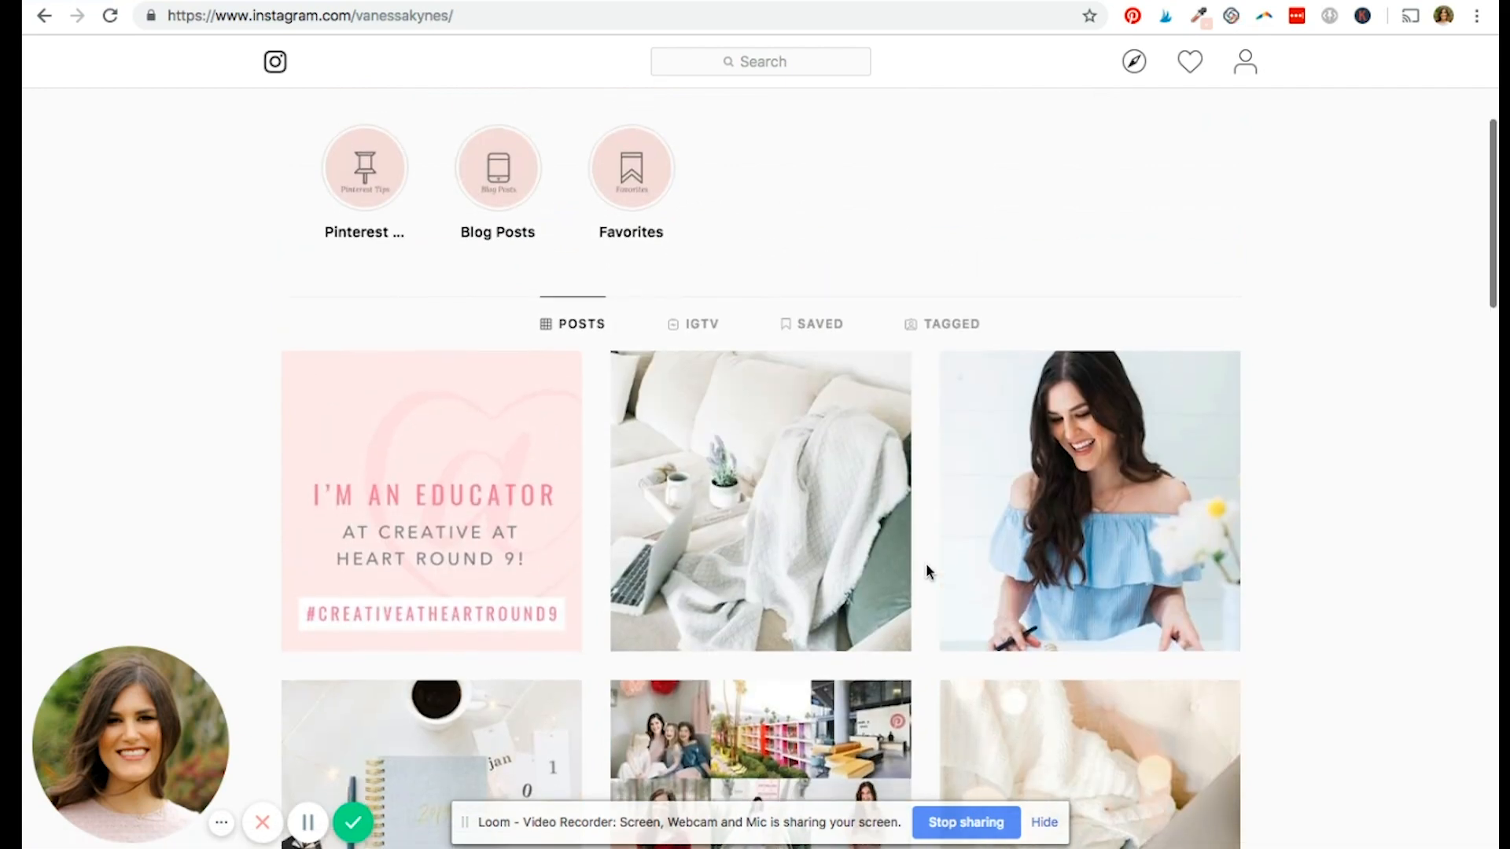
{"action": "scroll", "coordinate": [926, 563], "scroll_direction": "up", "scroll_amount": 3}
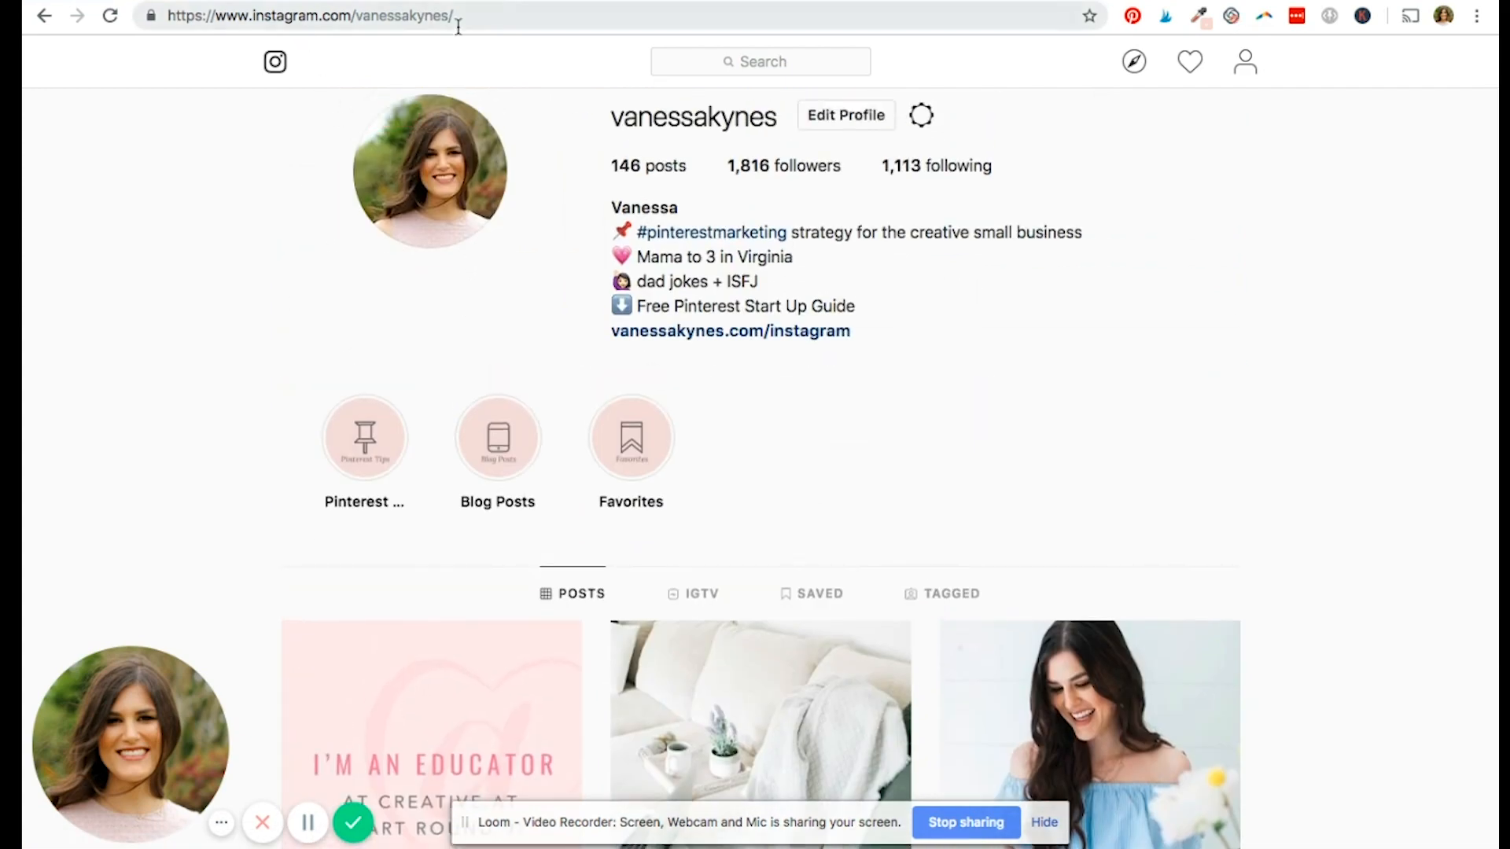
{"action": "scroll", "coordinate": [558, 324], "scroll_direction": "down", "scroll_amount": 2}
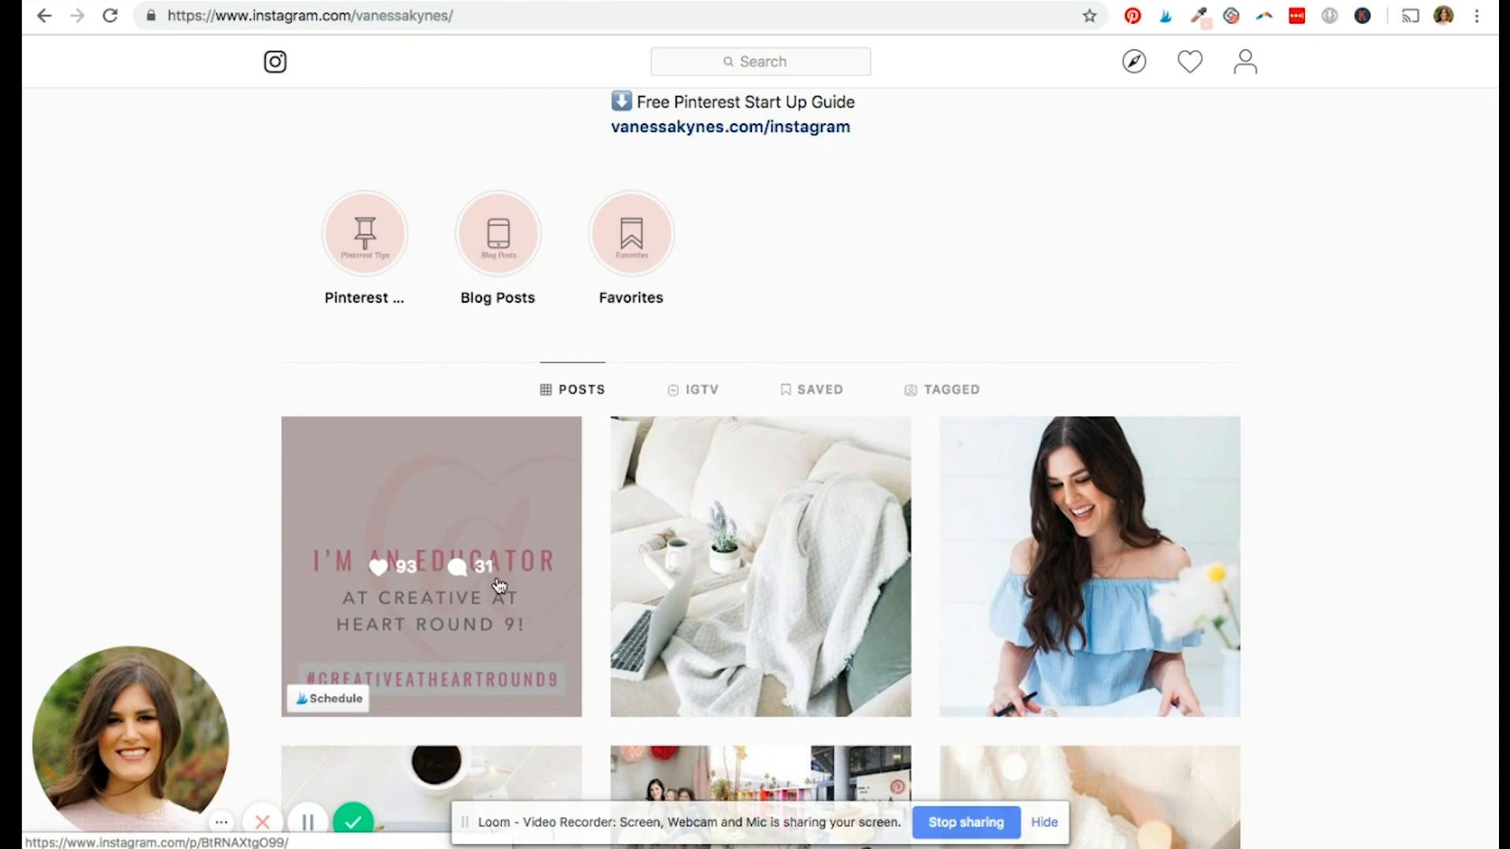
{"action": "scroll", "coordinate": [509, 629], "scroll_direction": "down", "scroll_amount": 1}
{"action": "scroll", "coordinate": [629, 464], "scroll_direction": "down", "scroll_amount": 1}
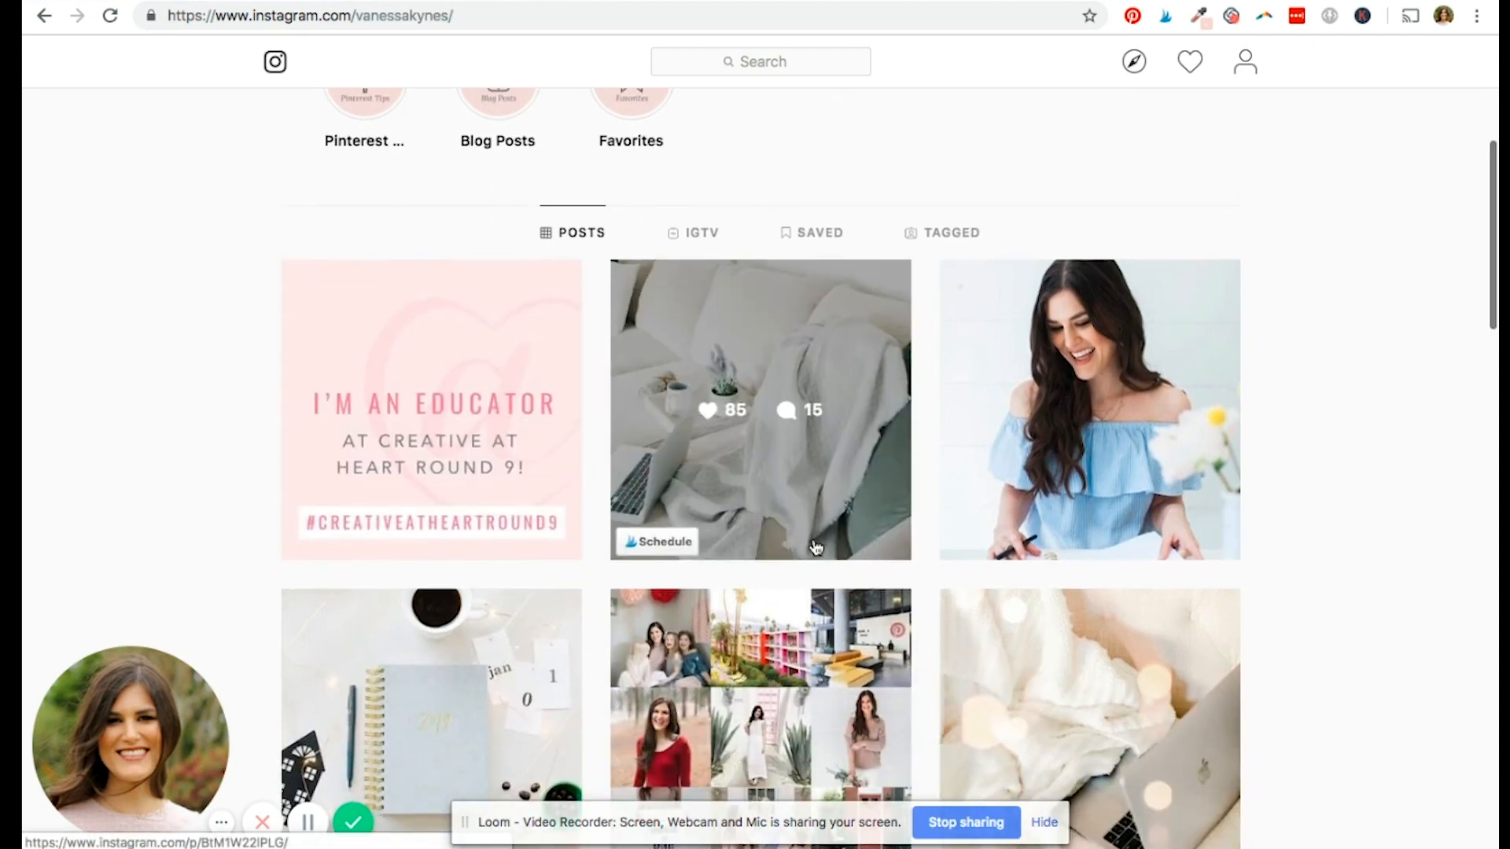
{"action": "scroll", "coordinate": [629, 454], "scroll_direction": "down", "scroll_amount": 2}
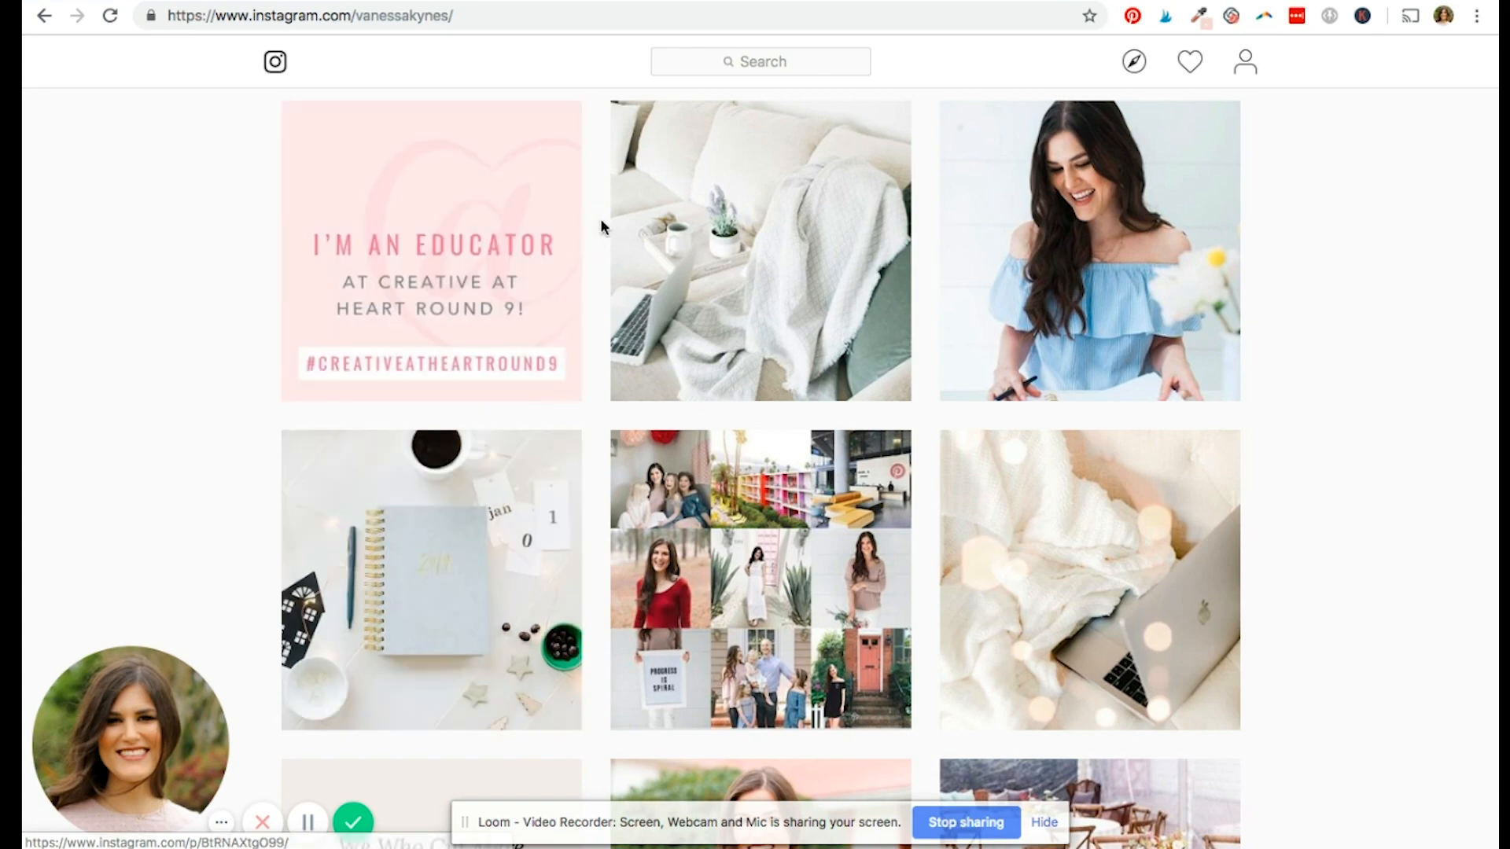
Step: Open the "I'm an Educator" post from the Instagram profile and copy its full caption
{"action": "left_click", "coordinate": [540, 336]}
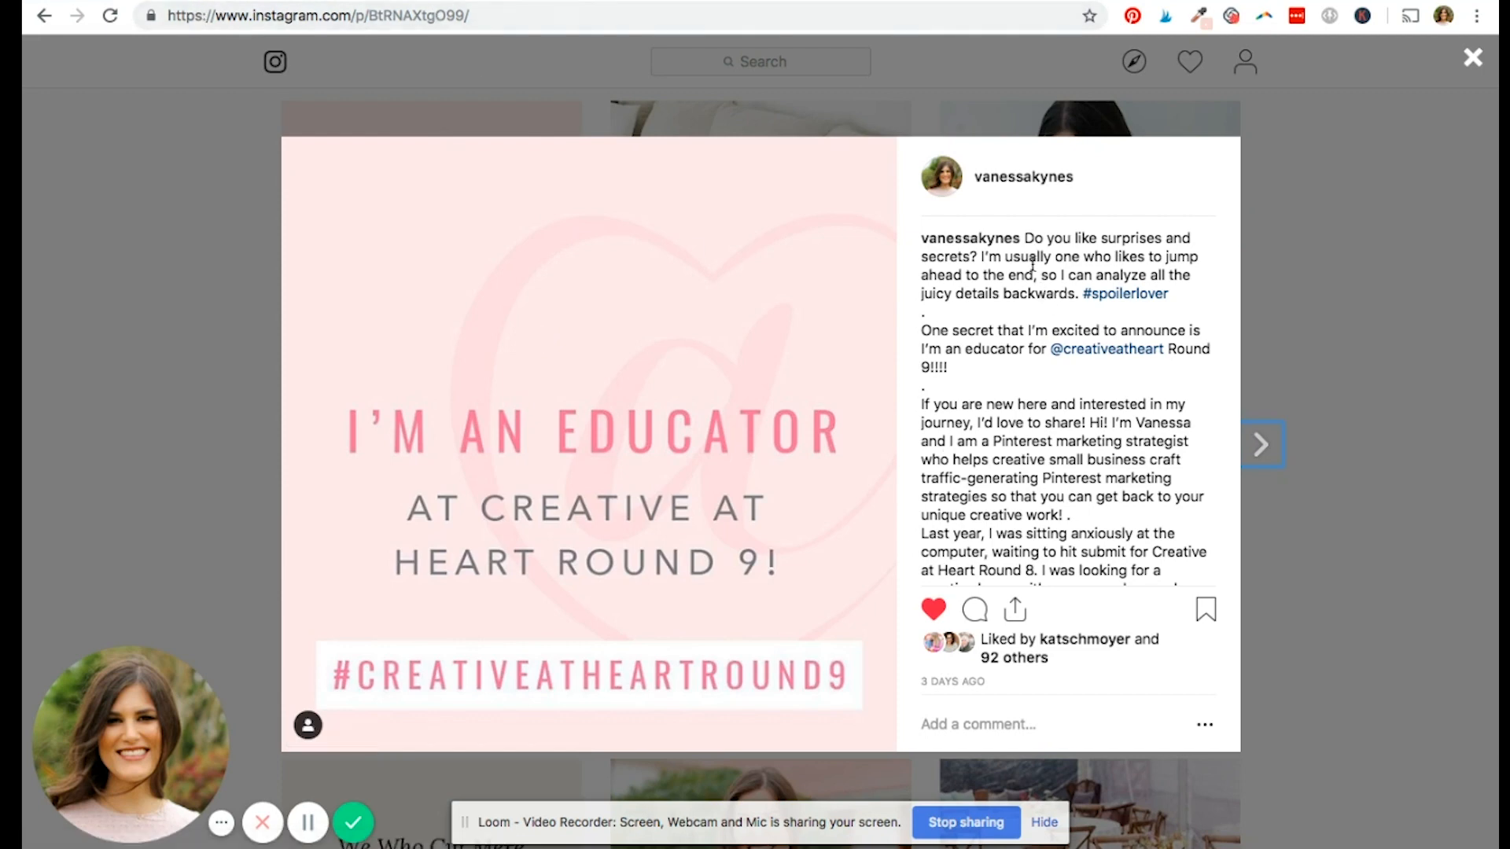
{"action": "left_click_drag", "start_coordinate": [1026, 232], "coordinate": [1181, 301]}
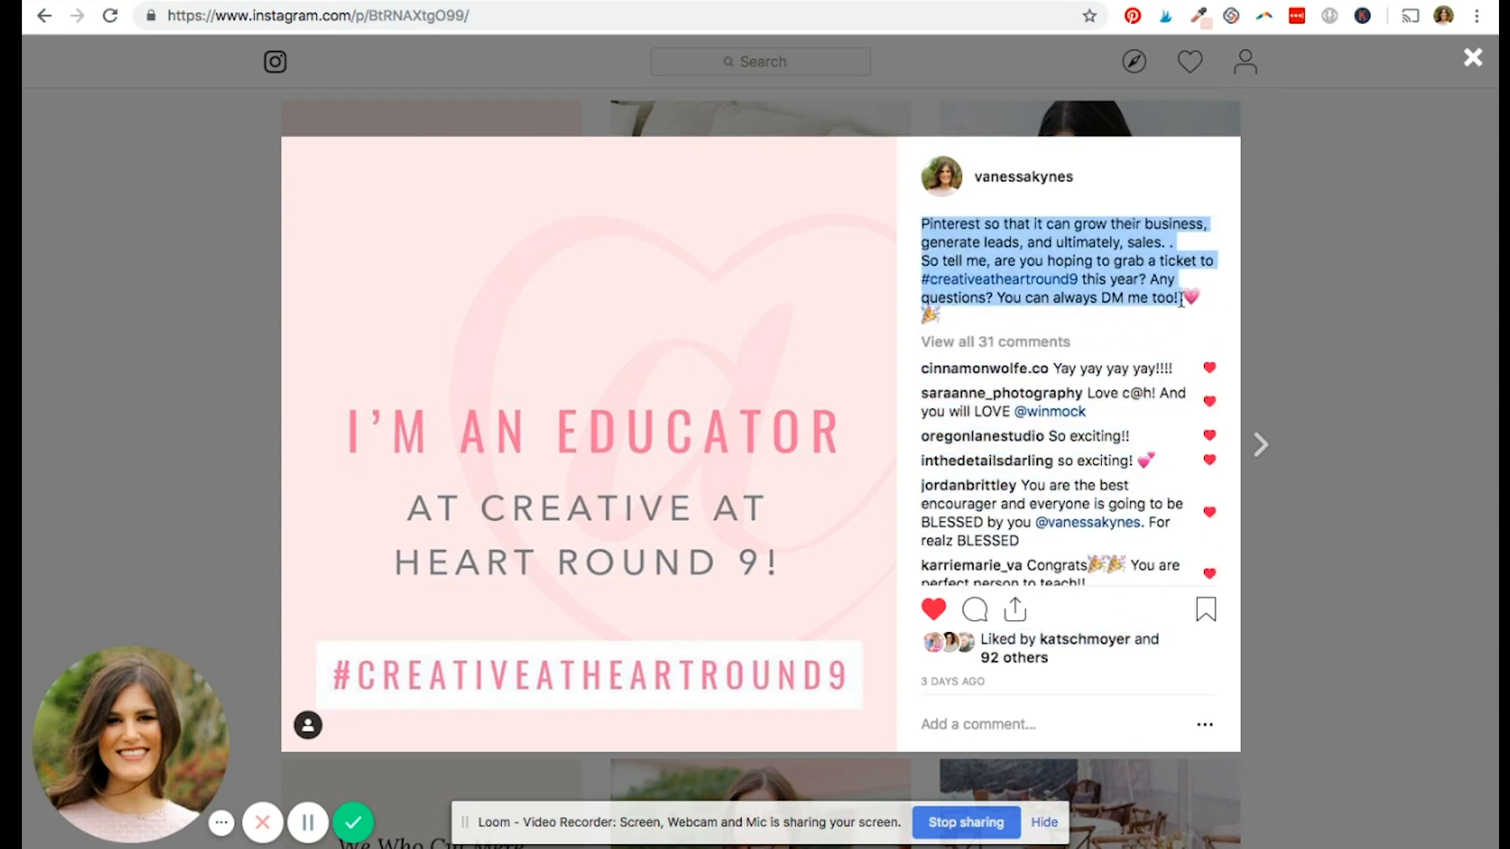
{"action": "scroll", "coordinate": [997, 252], "scroll_direction": "up", "scroll_amount": 8}
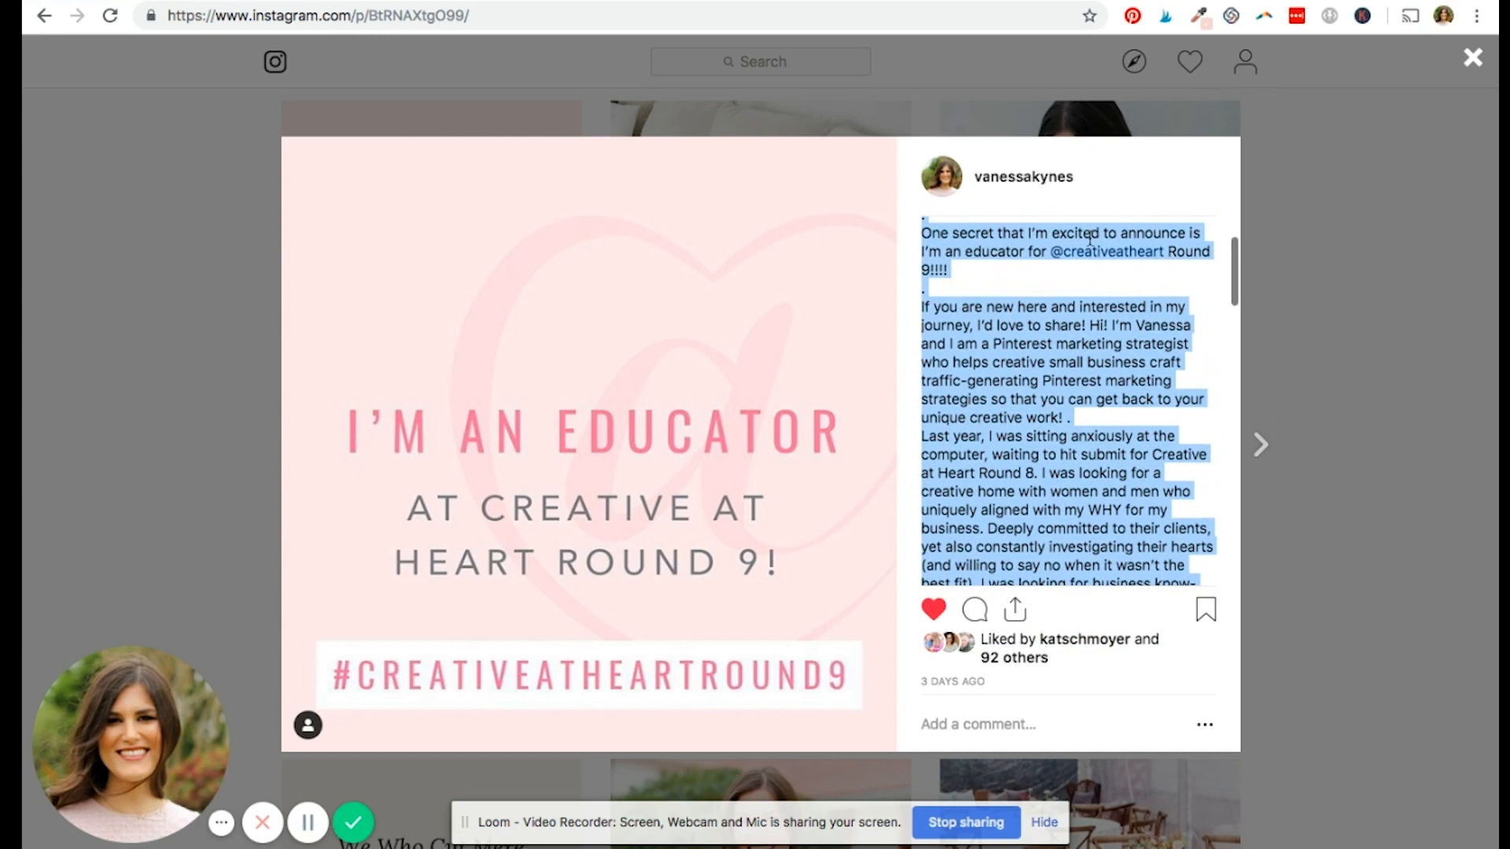
{"action": "scroll", "coordinate": [1122, 494], "scroll_direction": "down", "scroll_amount": 5}
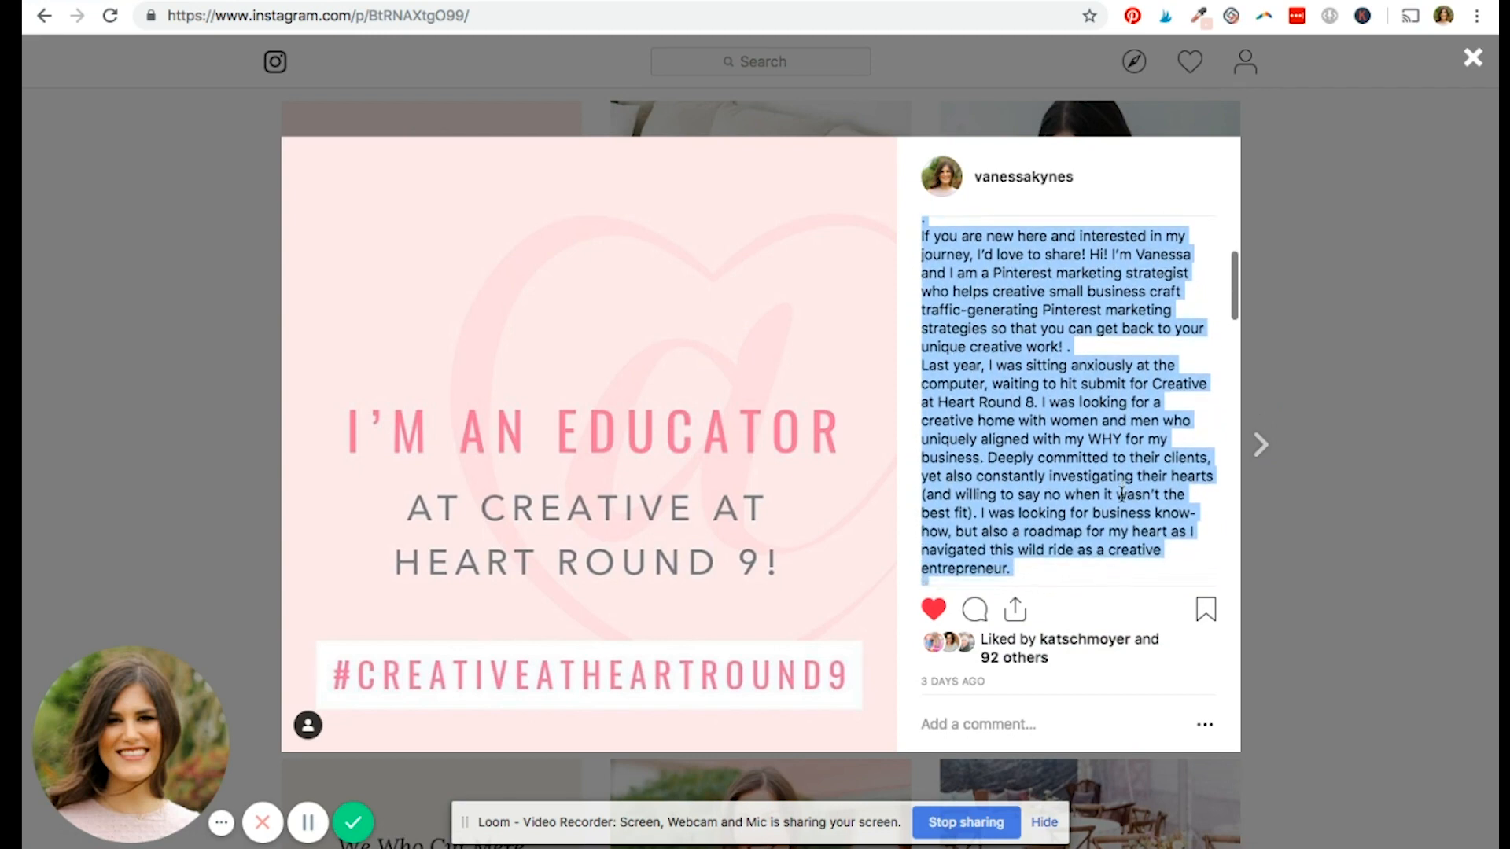
{"action": "scroll", "coordinate": [1122, 498], "scroll_direction": "down", "scroll_amount": 3}
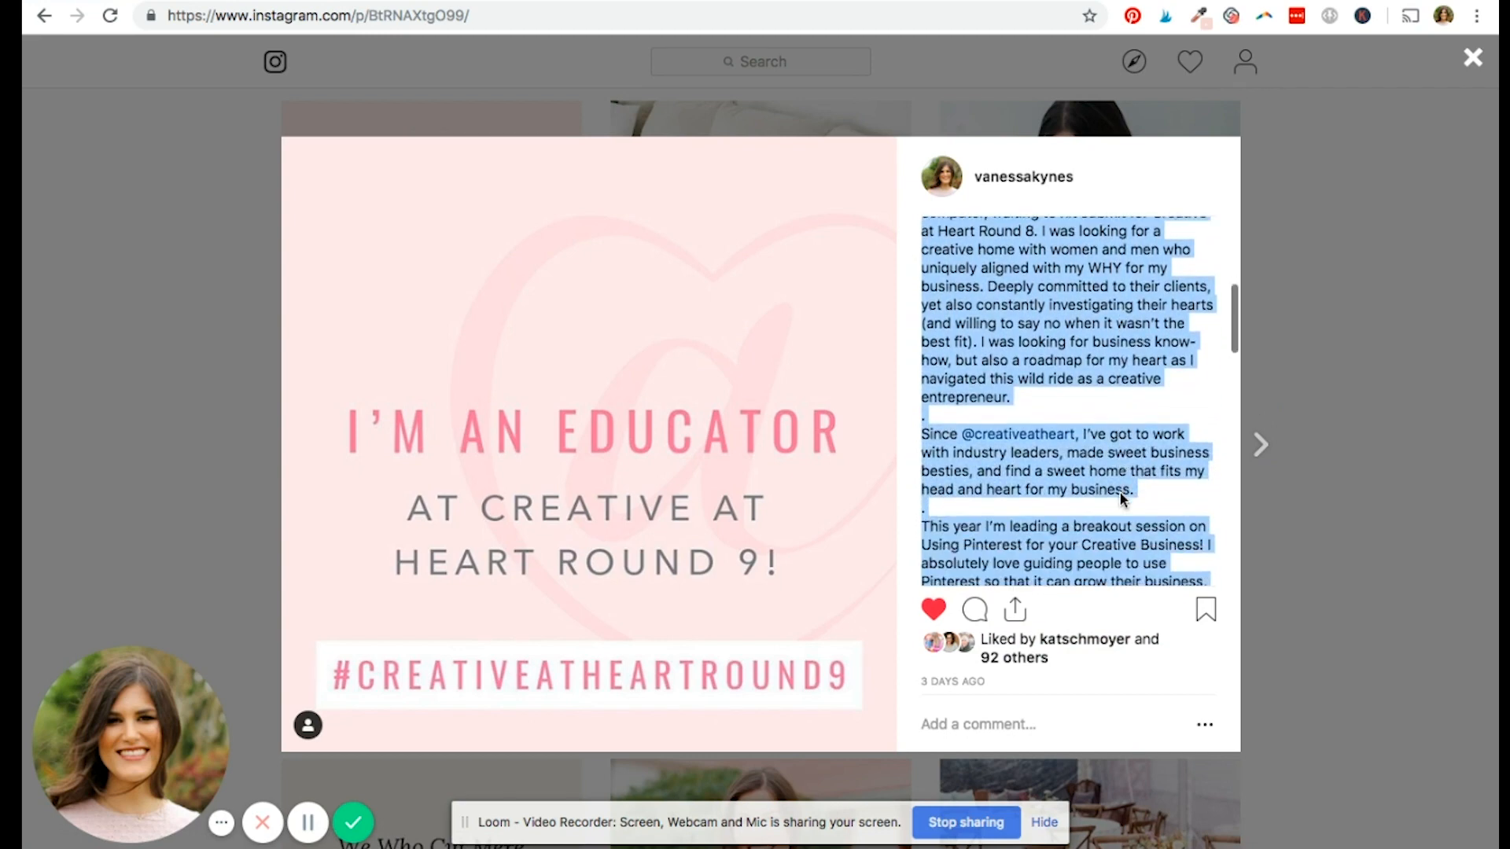
{"action": "scroll", "coordinate": [1120, 490], "scroll_direction": "down", "scroll_amount": 2}
Step: Send the post's image to Tailwind with its Schedule option and reposition the draft window
{"action": "mouse_move", "coordinate": [877, 513]}
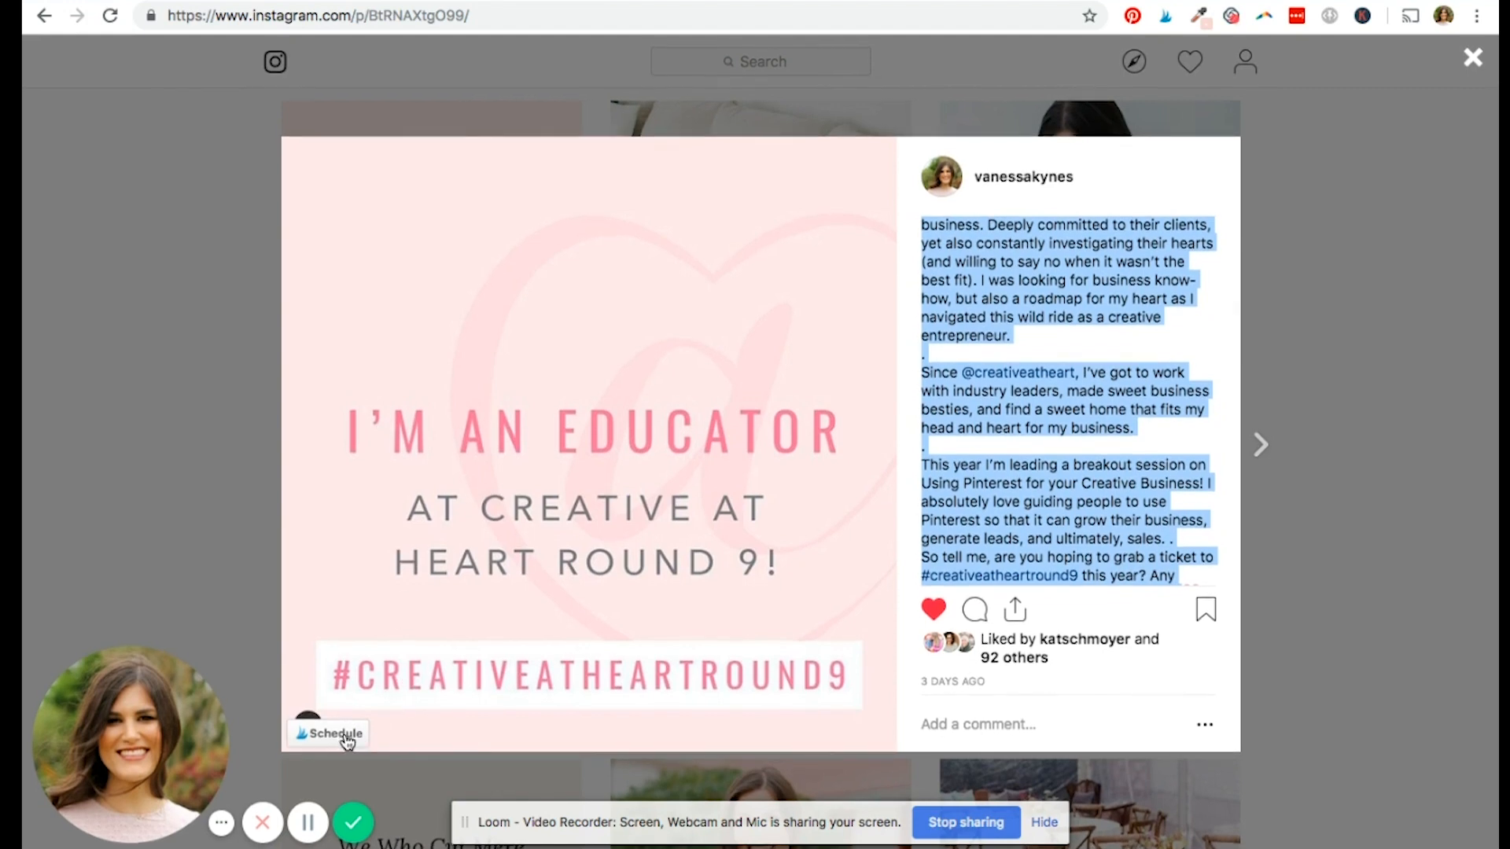
{"action": "left_click", "coordinate": [317, 735]}
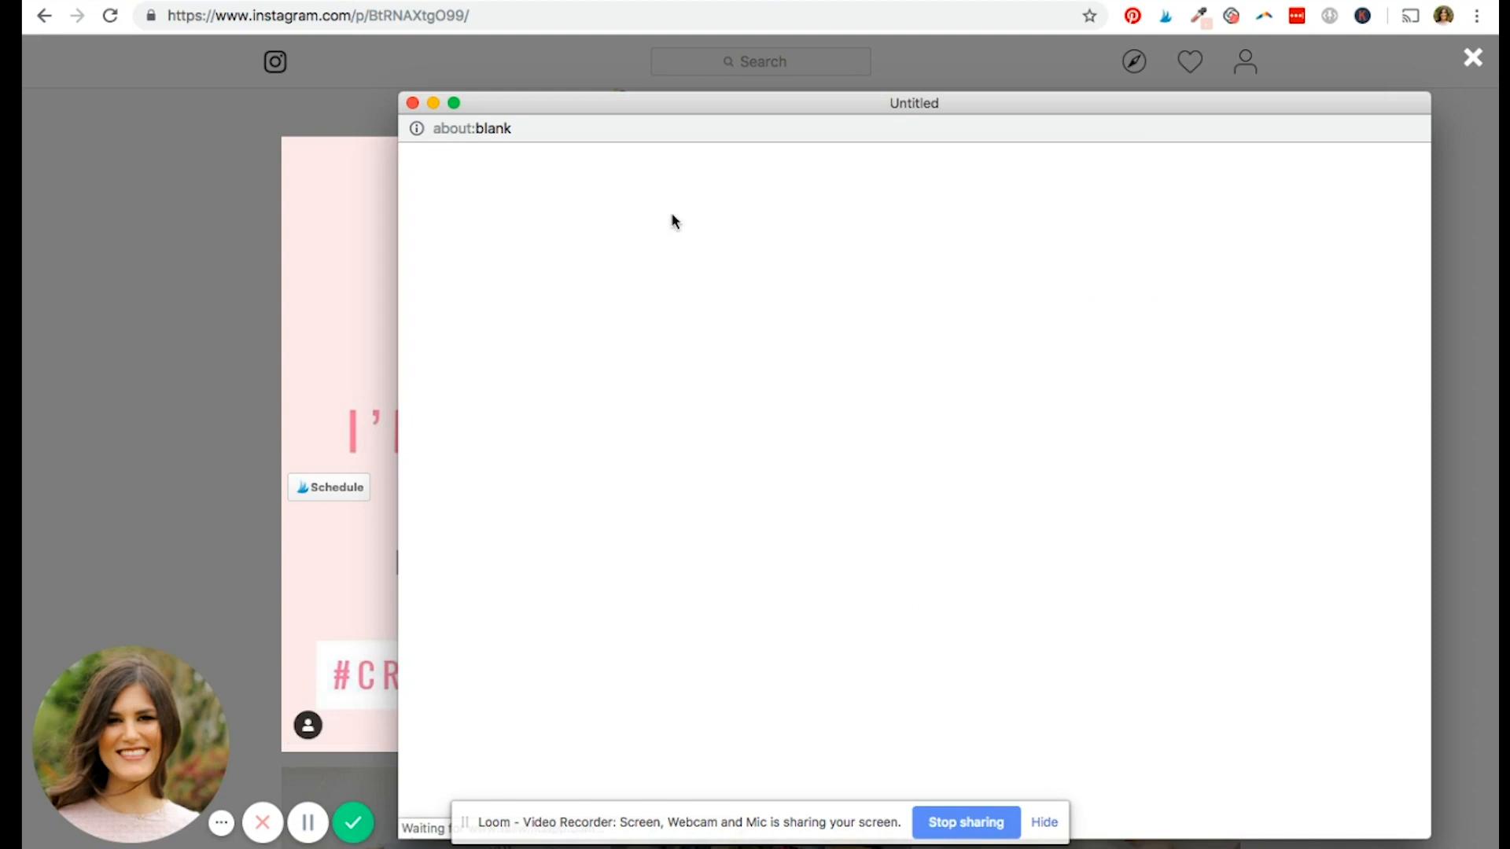
{"action": "left_click_drag", "start_coordinate": [693, 105], "coordinate": [569, 40]}
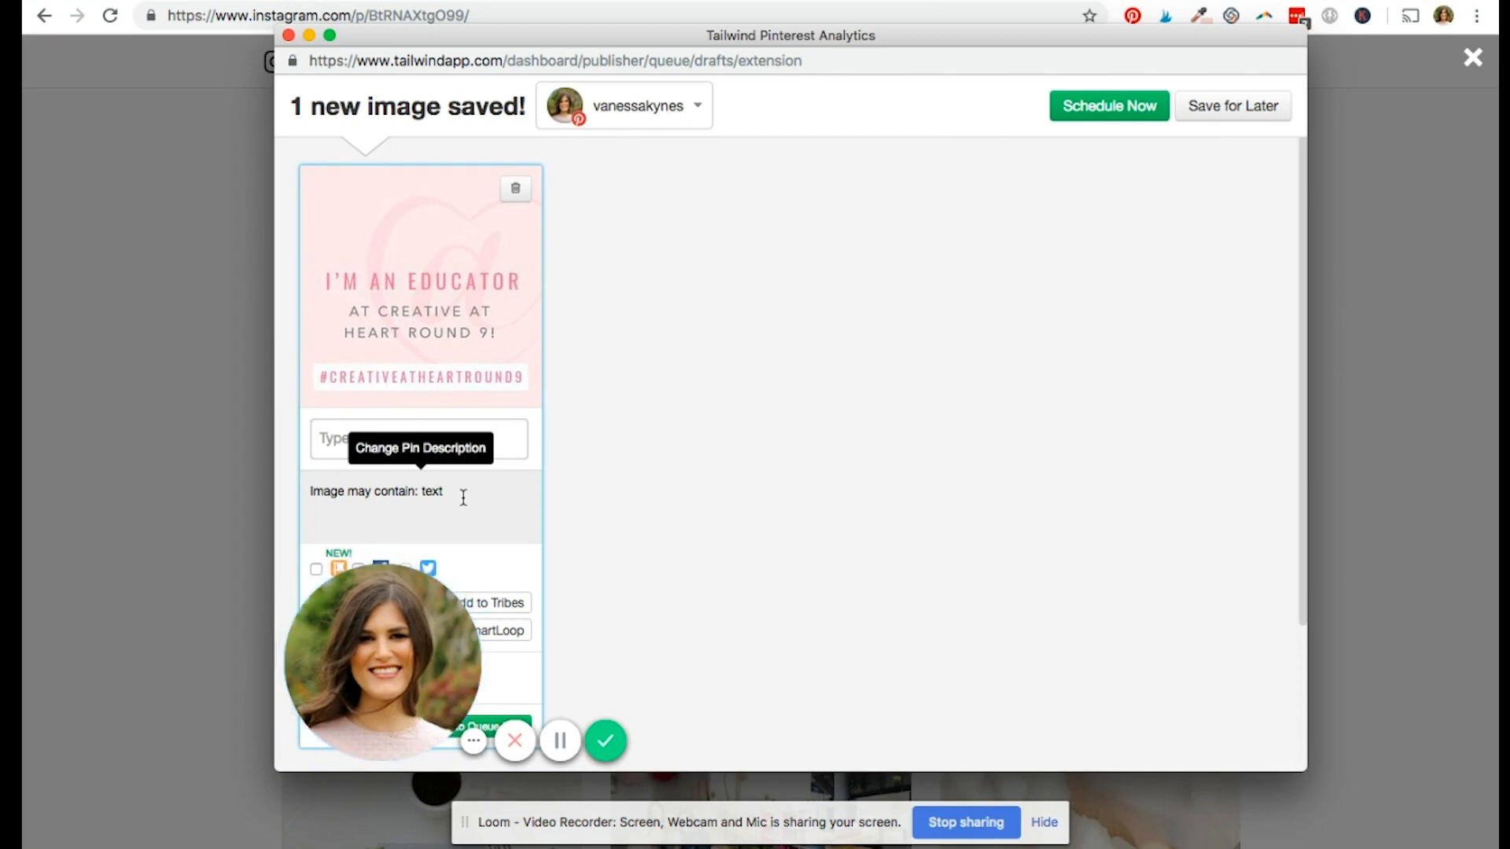
Step: Replace the draft Pin's "Image may contain: text" description with the copied Instagram caption and review the inserted text
{"action": "left_click_drag", "start_coordinate": [463, 497], "coordinate": [312, 491]}
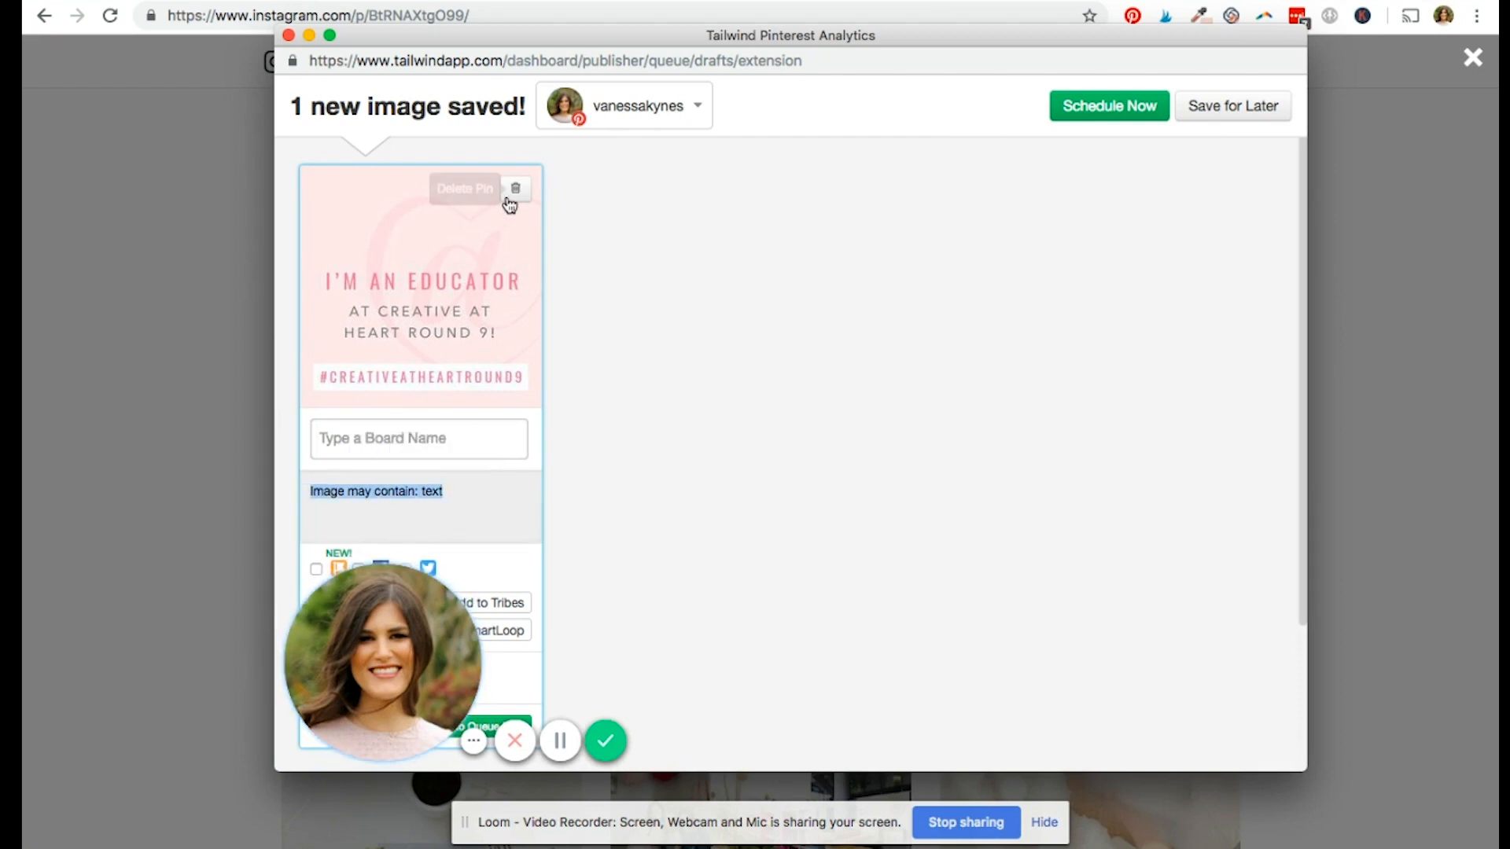
{"action": "scroll", "coordinate": [554, 448], "scroll_direction": "down", "scroll_amount": 2}
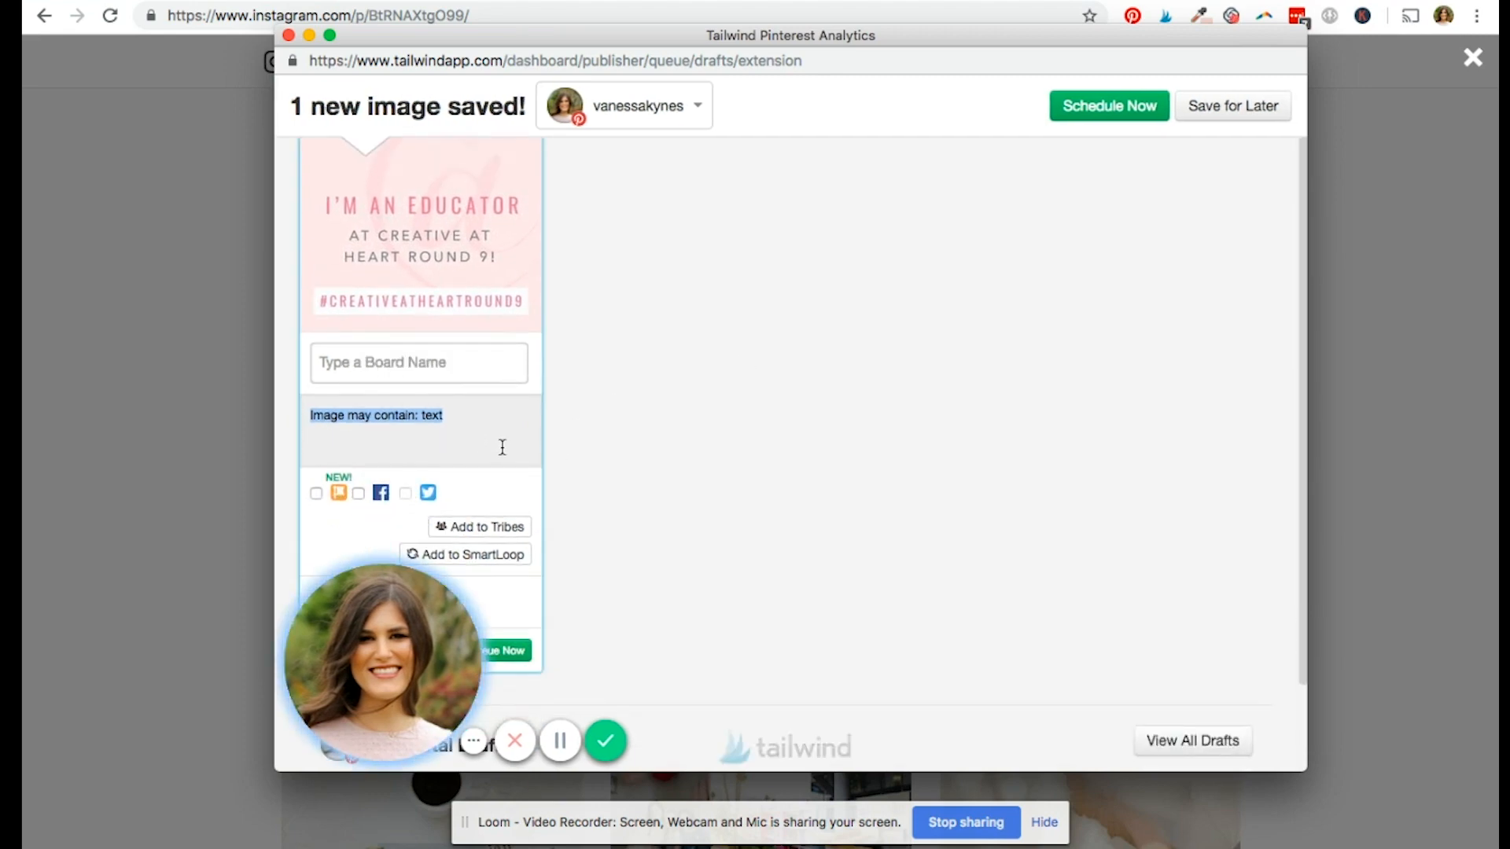
{"action": "key", "text": "super+v"}
{"action": "scroll", "coordinate": [501, 448], "scroll_direction": "up", "scroll_amount": 10}
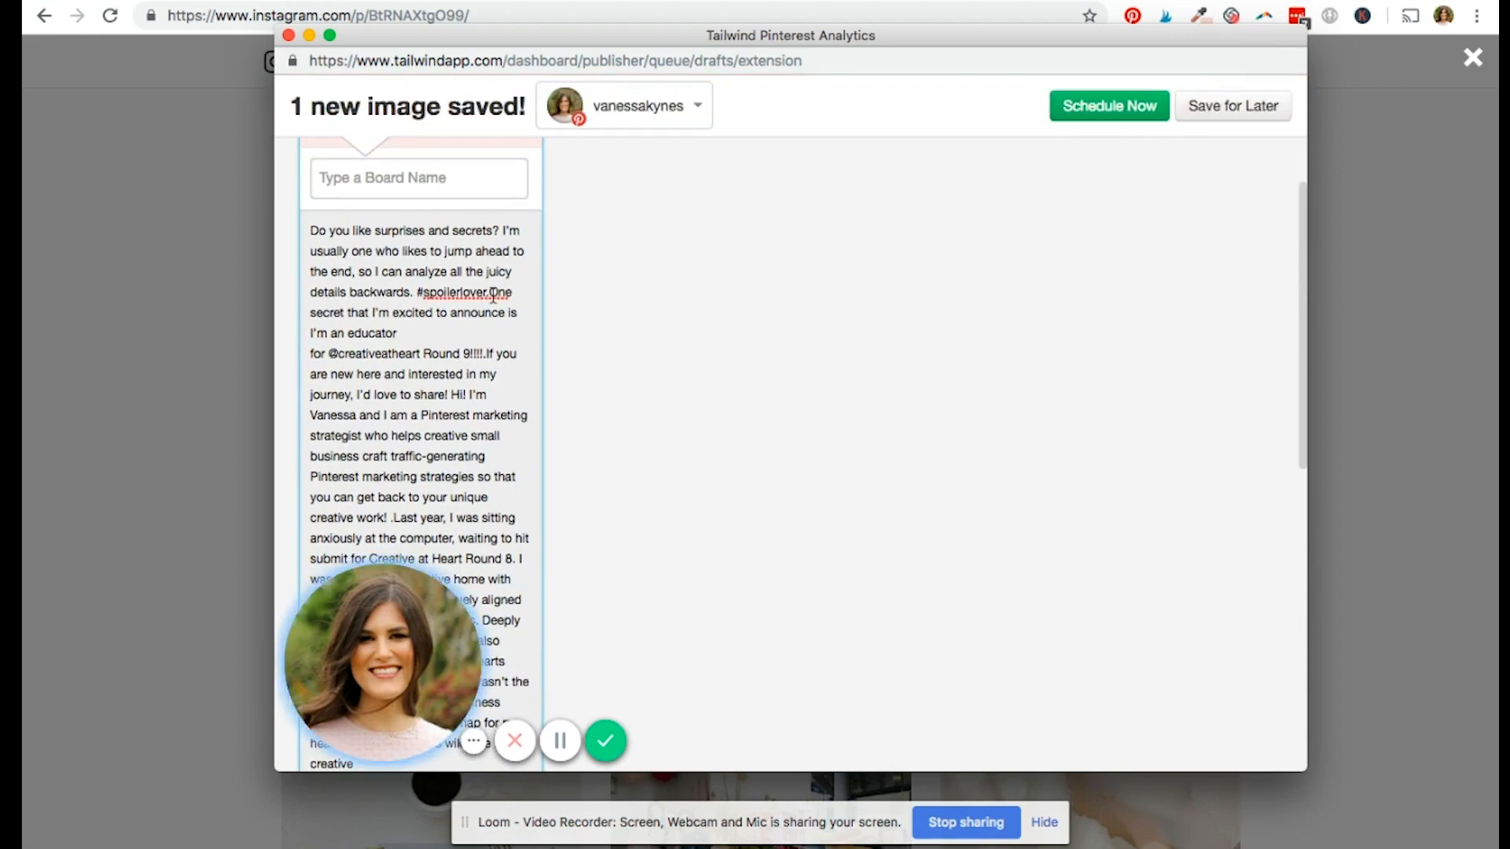
{"action": "scroll", "coordinate": [493, 296], "scroll_direction": "down", "scroll_amount": 15}
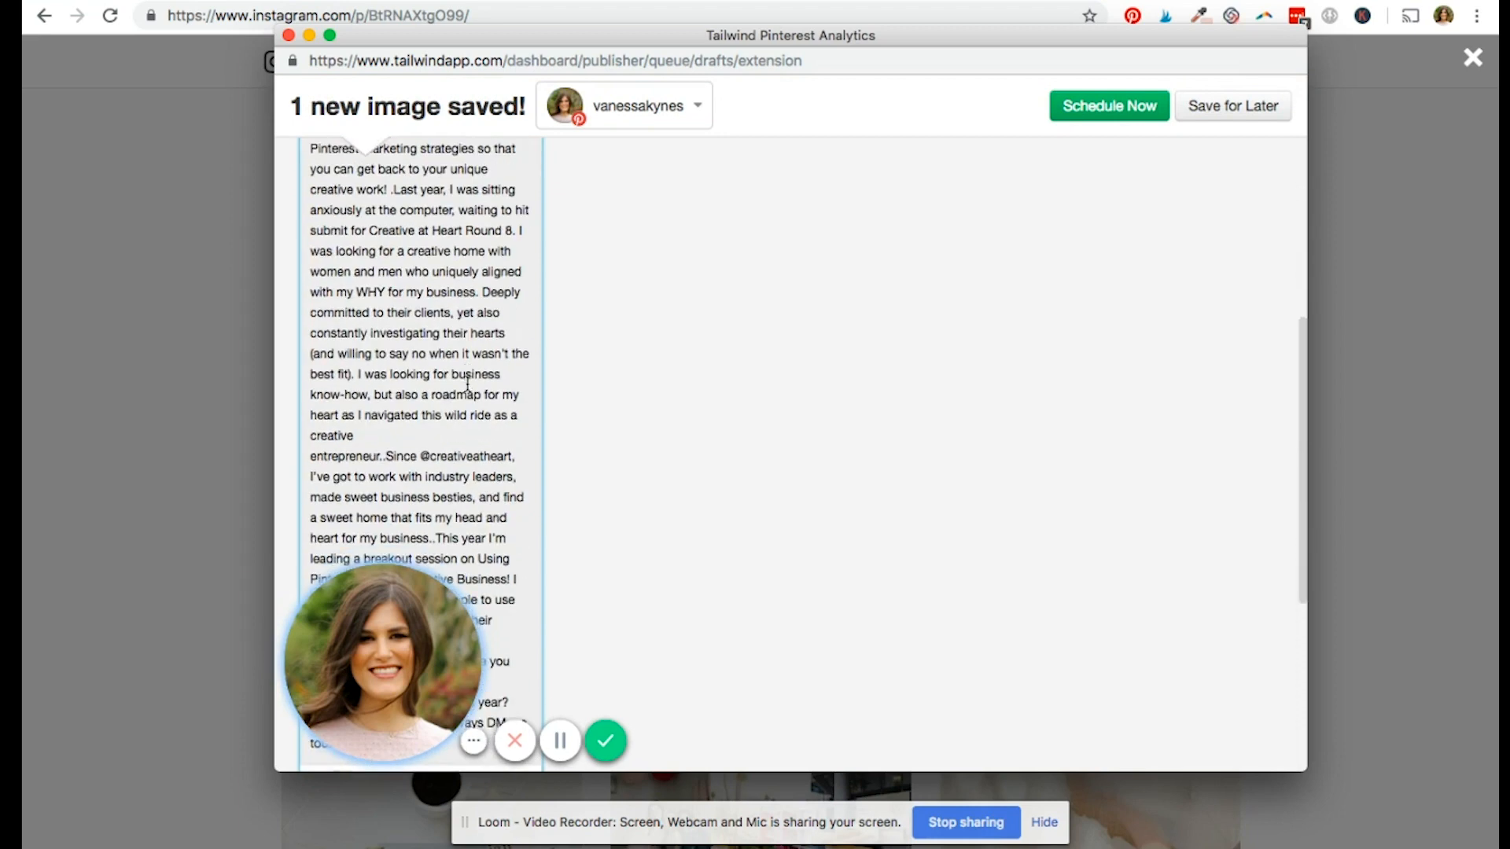
Step: Delete everything in the Pin description that follows "your unique creative work!"
{"action": "left_click_drag", "start_coordinate": [379, 522], "coordinate": [397, 178]}
{"action": "key", "text": "BackSpace"}
{"action": "scroll", "coordinate": [430, 369], "scroll_direction": "up", "scroll_amount": 3}
{"action": "left_click_drag", "start_coordinate": [427, 462], "coordinate": [335, 192]}
{"action": "left_click_drag", "start_coordinate": [418, 464], "coordinate": [394, 256]}
{"action": "key", "text": "BackSpace"}
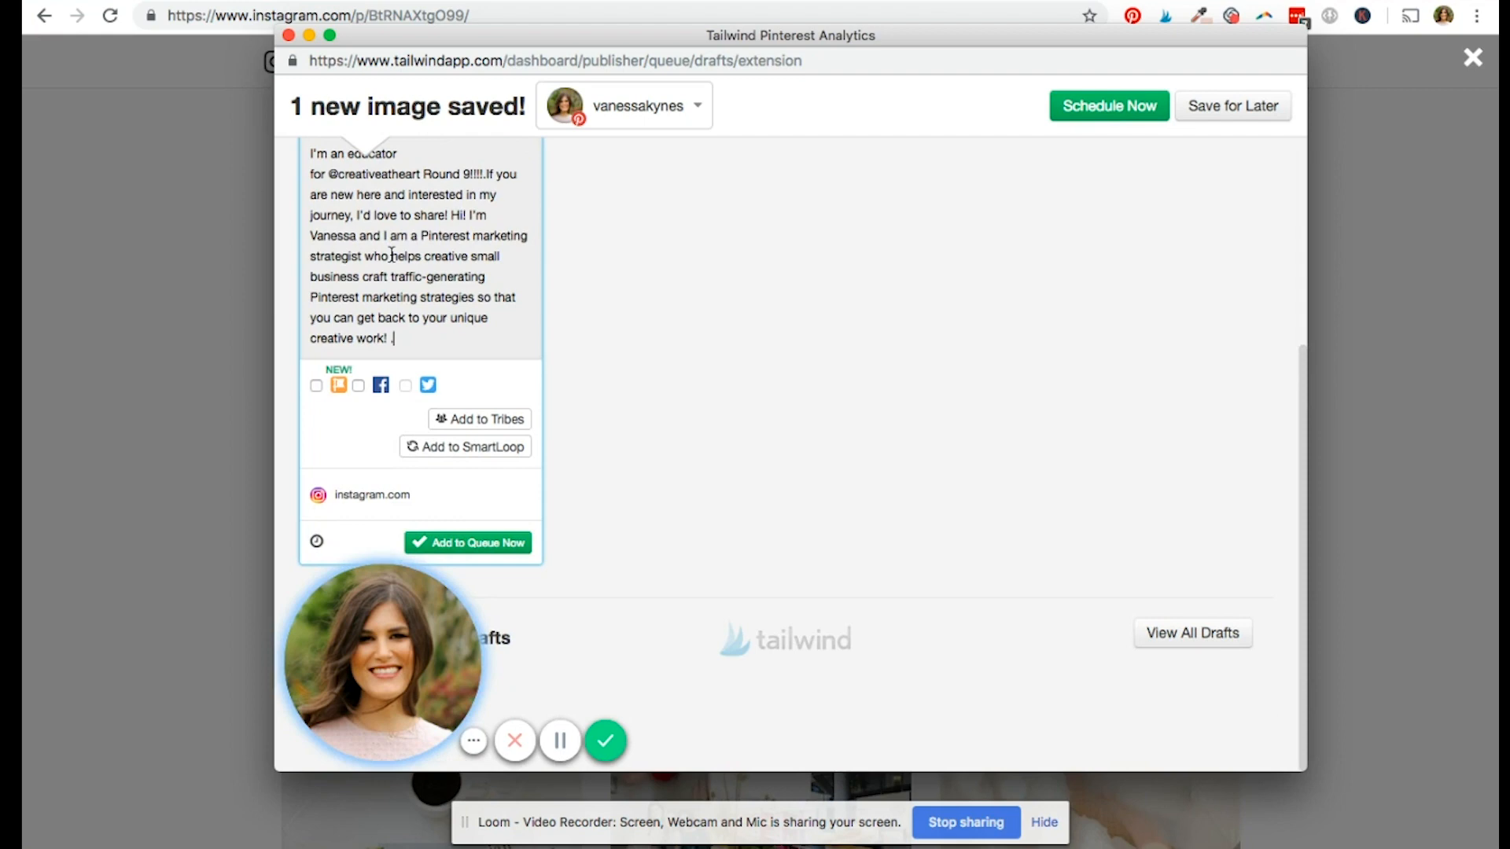
Step: Shorten the Pin description so it ends at "Round 9!" and insert a space between "#spoilerlover." and "One"
{"action": "scroll", "coordinate": [390, 254], "scroll_direction": "up", "scroll_amount": 2}
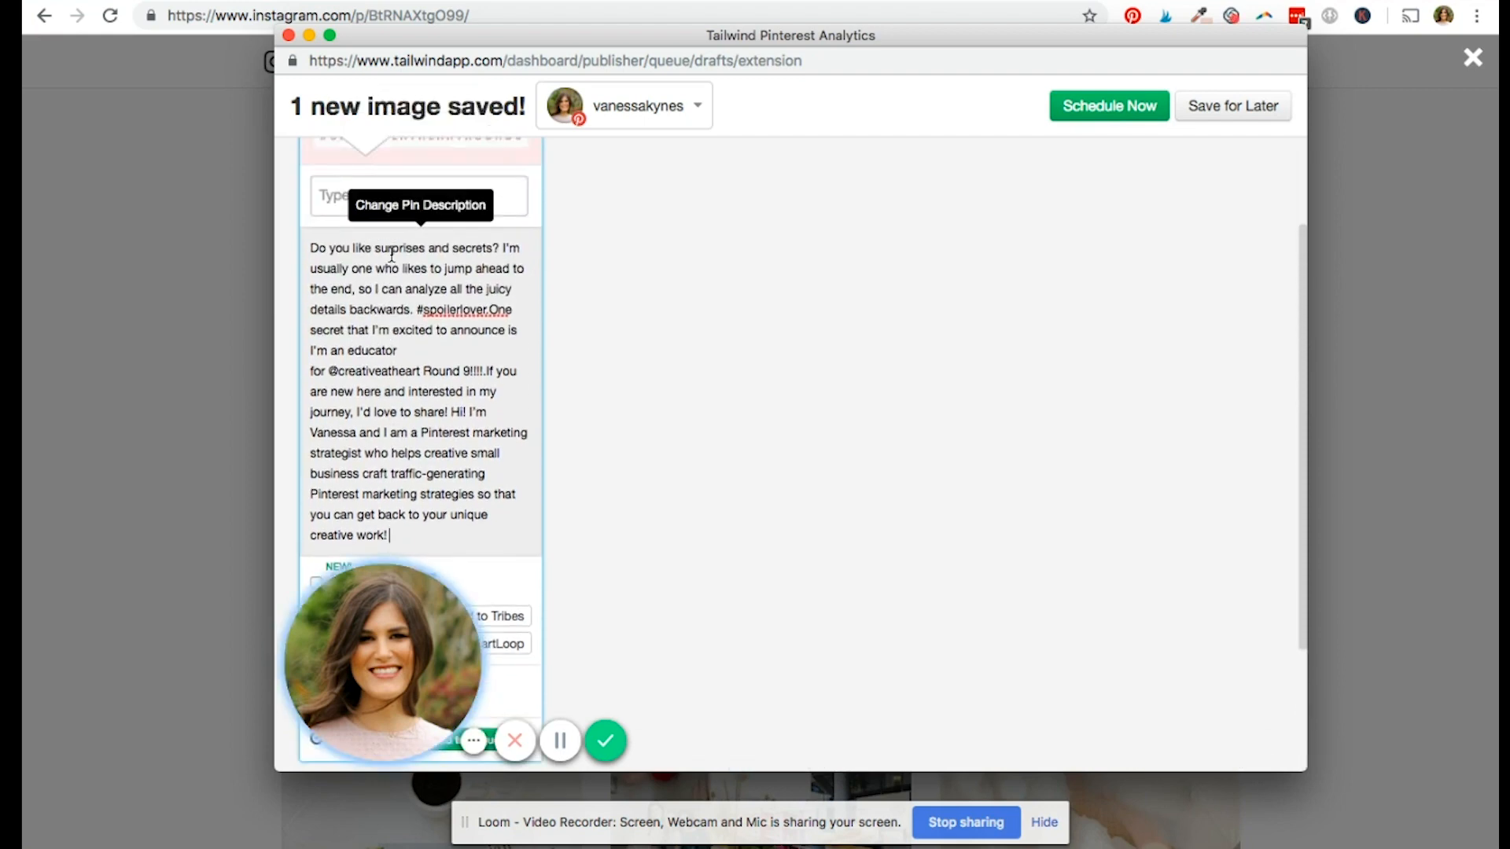
{"action": "scroll", "coordinate": [393, 253], "scroll_direction": "down", "scroll_amount": 1}
{"action": "left_click_drag", "start_coordinate": [390, 493], "coordinate": [485, 330]}
{"action": "key", "text": "BackSpace"}
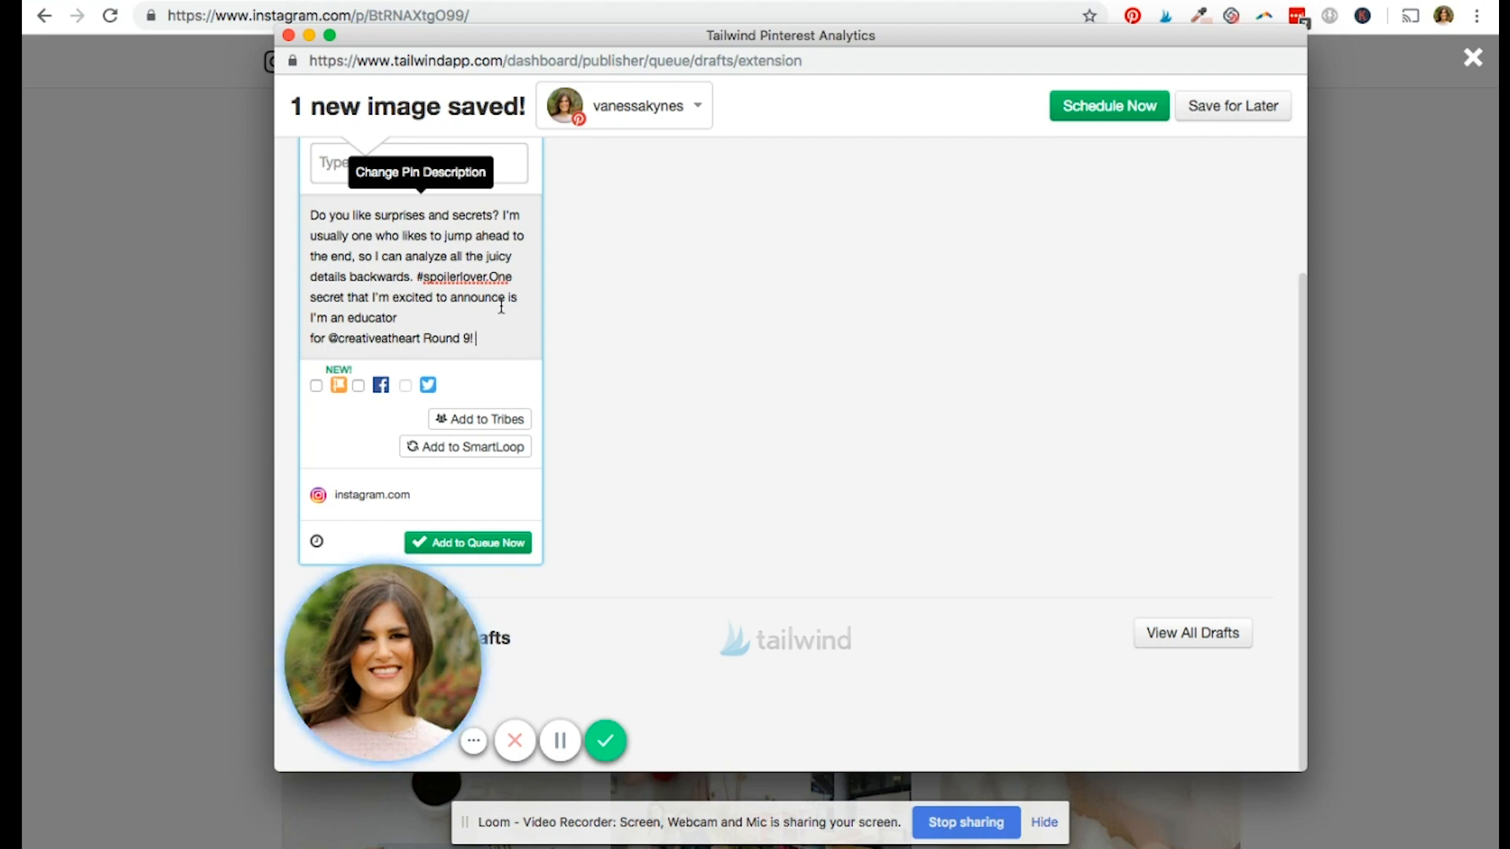
{"action": "left_click", "coordinate": [488, 277]}
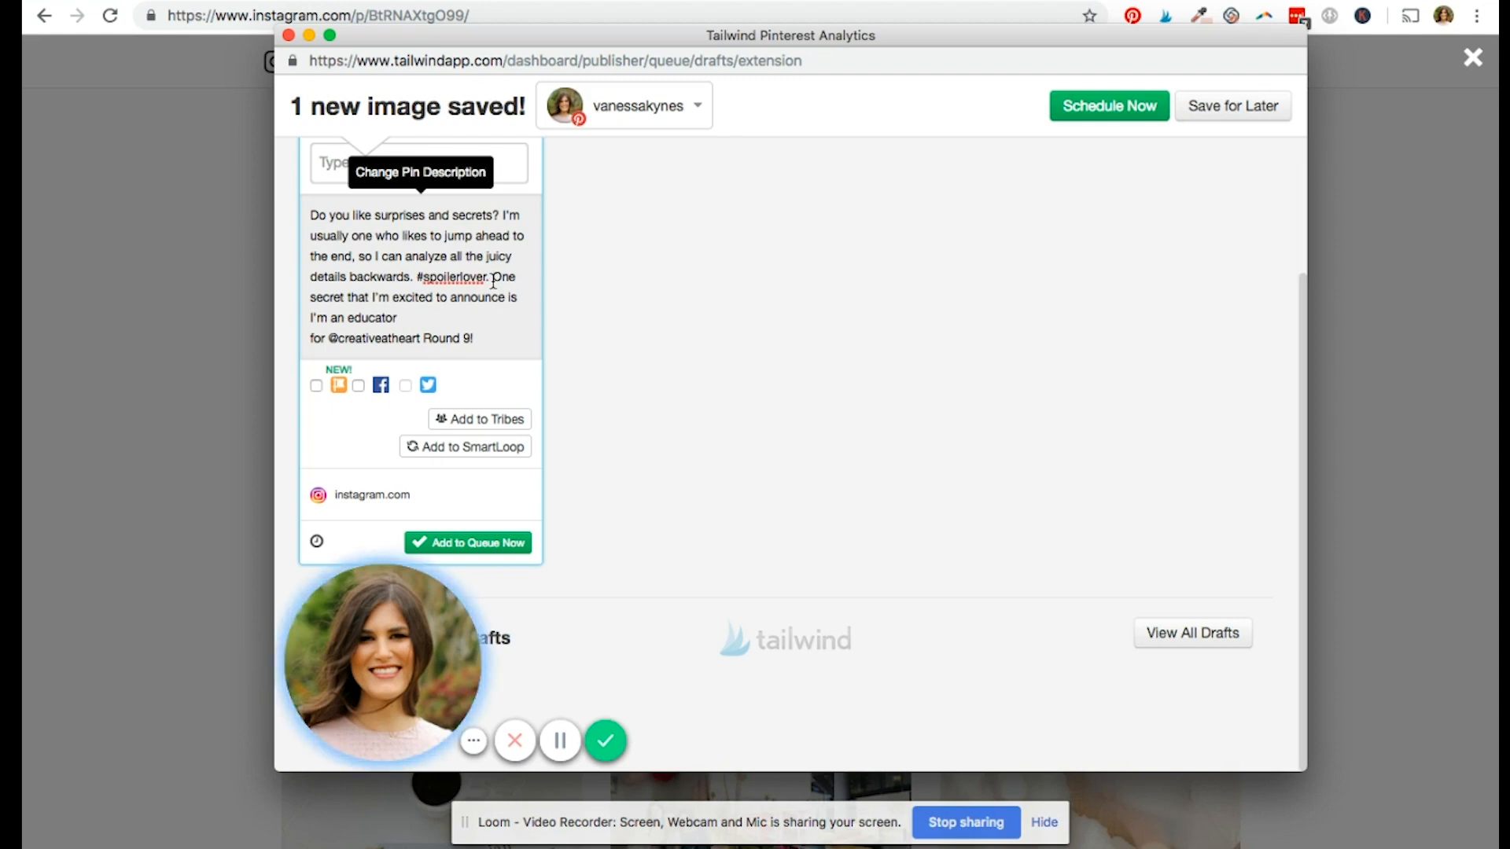
{"action": "scroll", "coordinate": [493, 279], "scroll_direction": "up", "scroll_amount": 5}
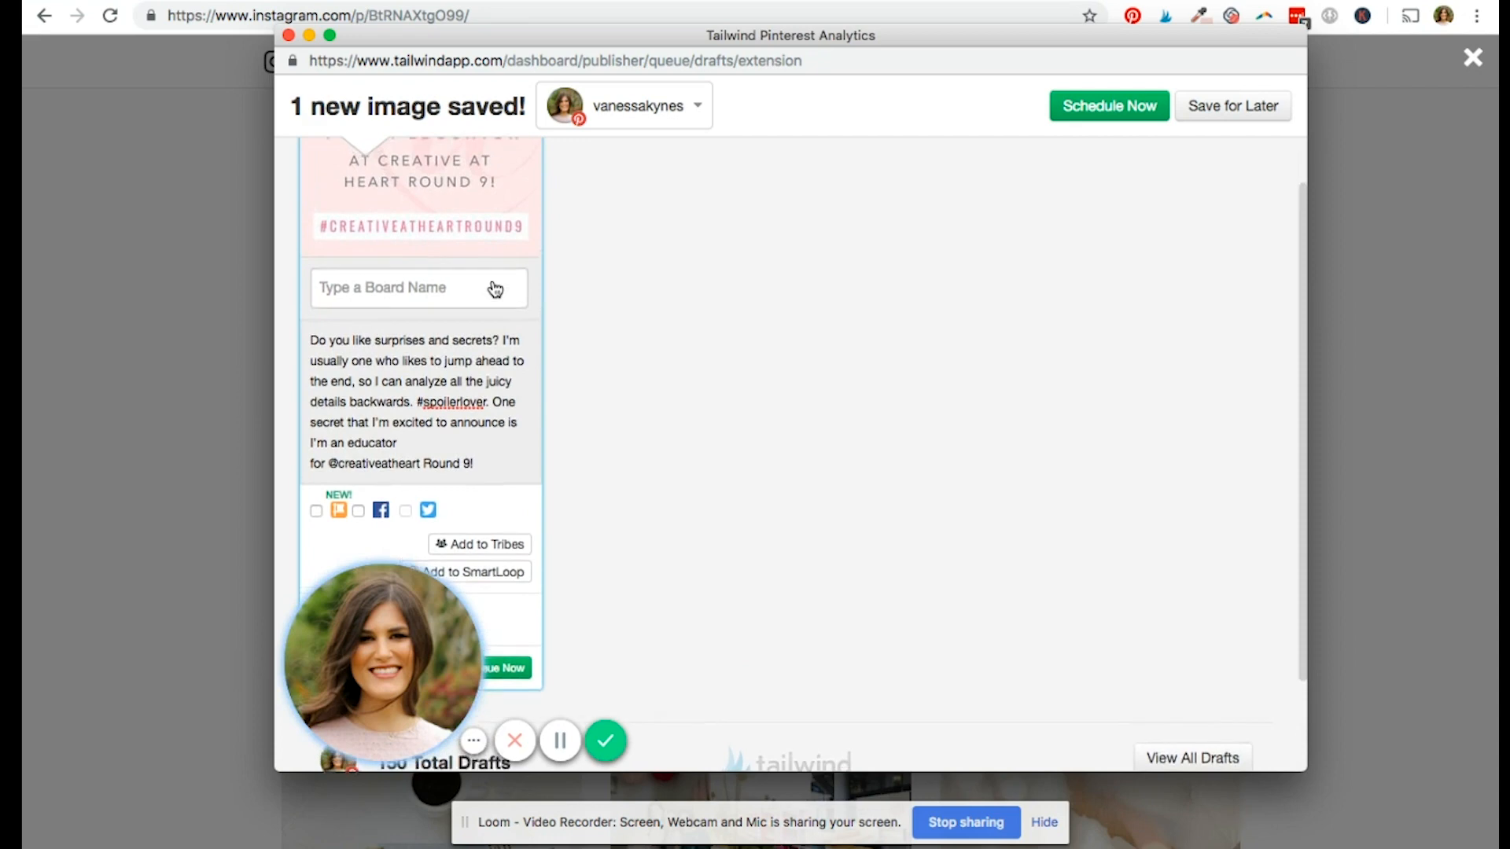
{"action": "scroll", "coordinate": [491, 431], "scroll_direction": "down", "scroll_amount": 2}
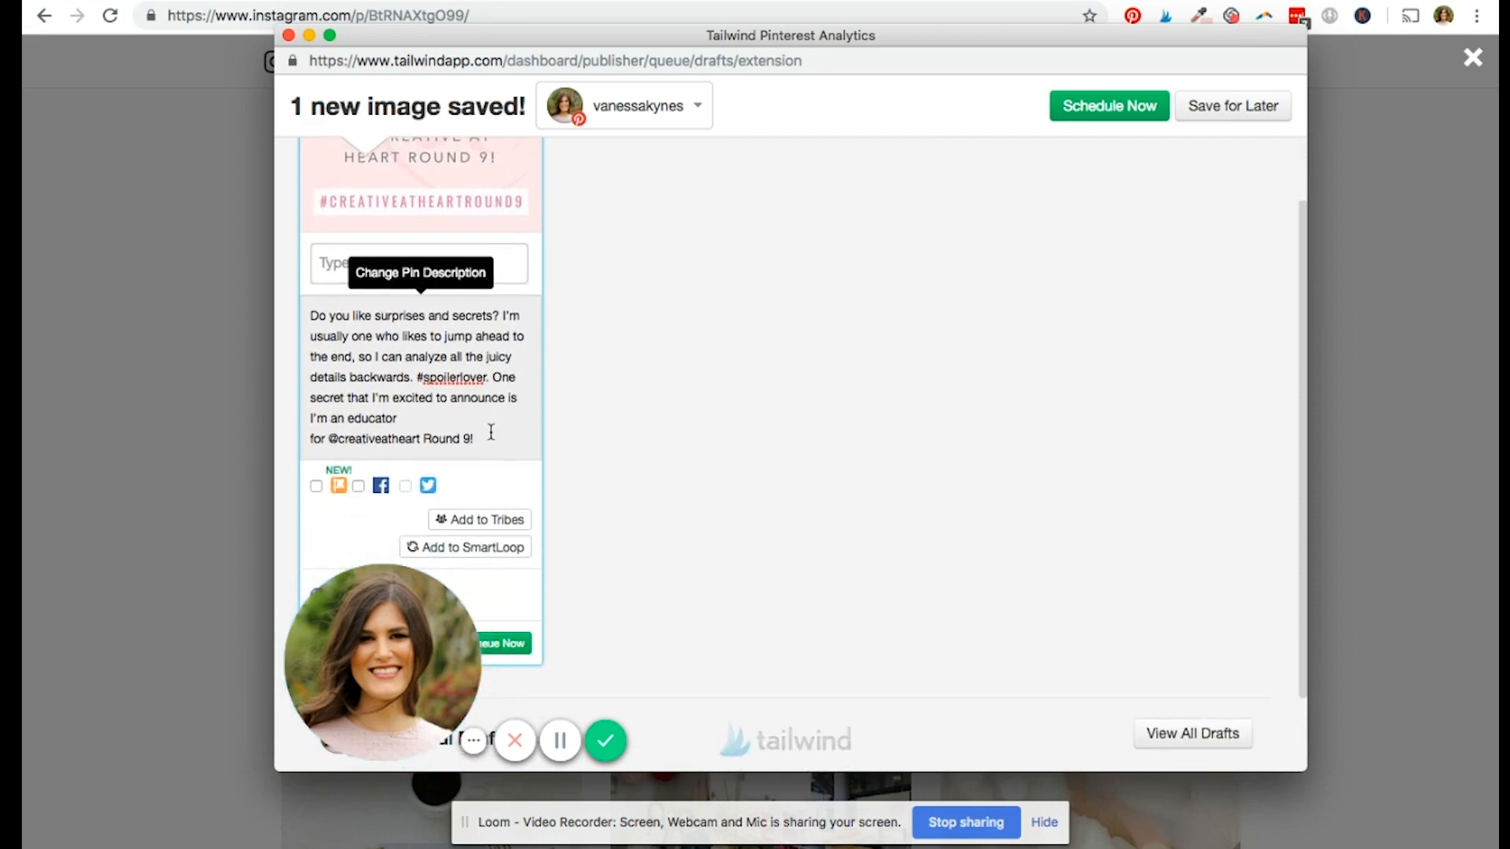
{"action": "left_click", "coordinate": [309, 438]}
{"action": "key", "text": "BackSpace"}
{"action": "key", "text": "Return"}
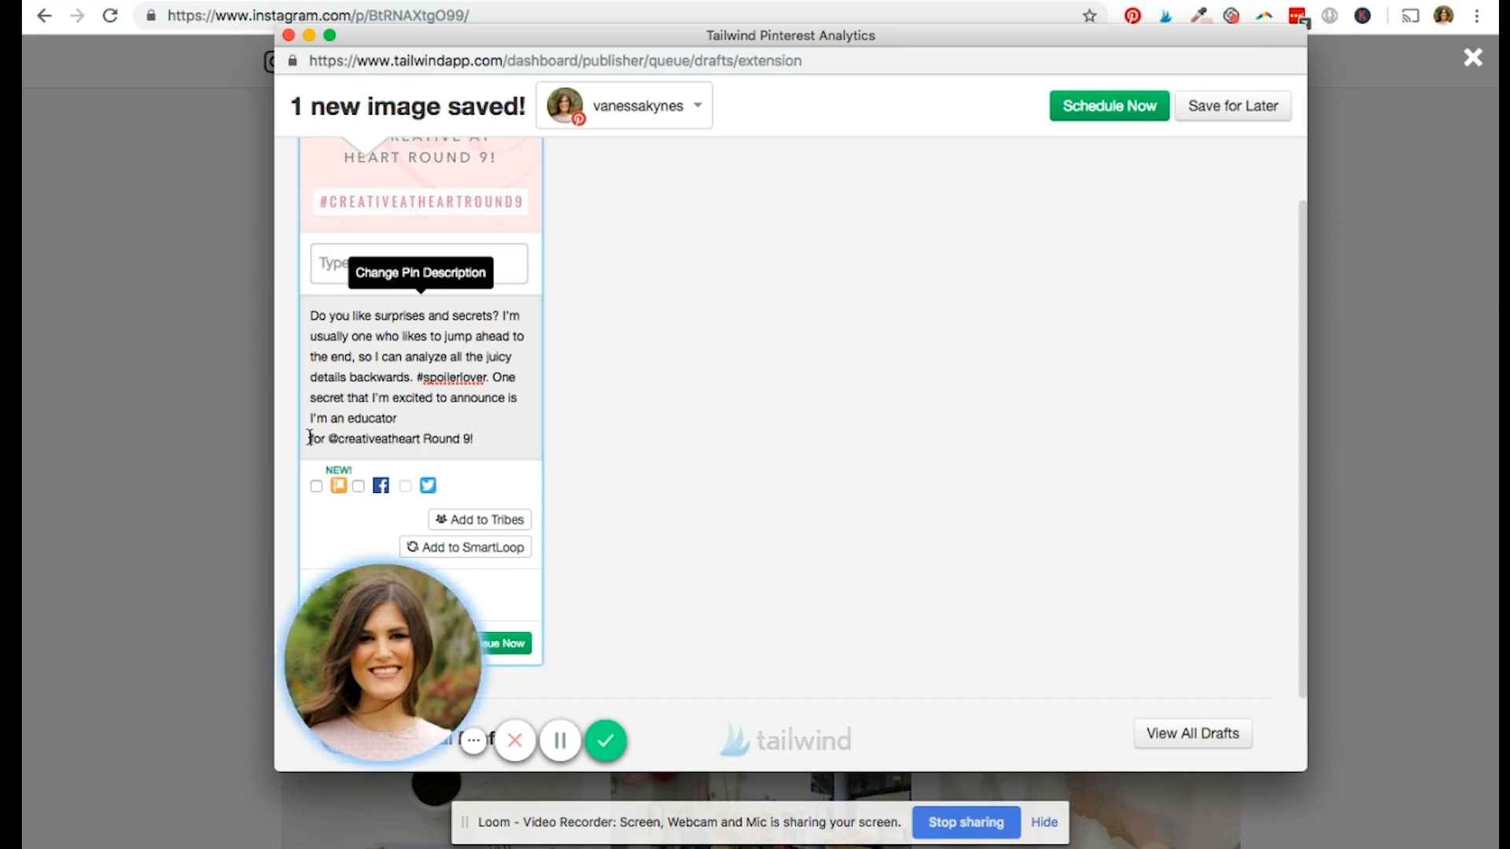
{"action": "left_click", "coordinate": [524, 446]}
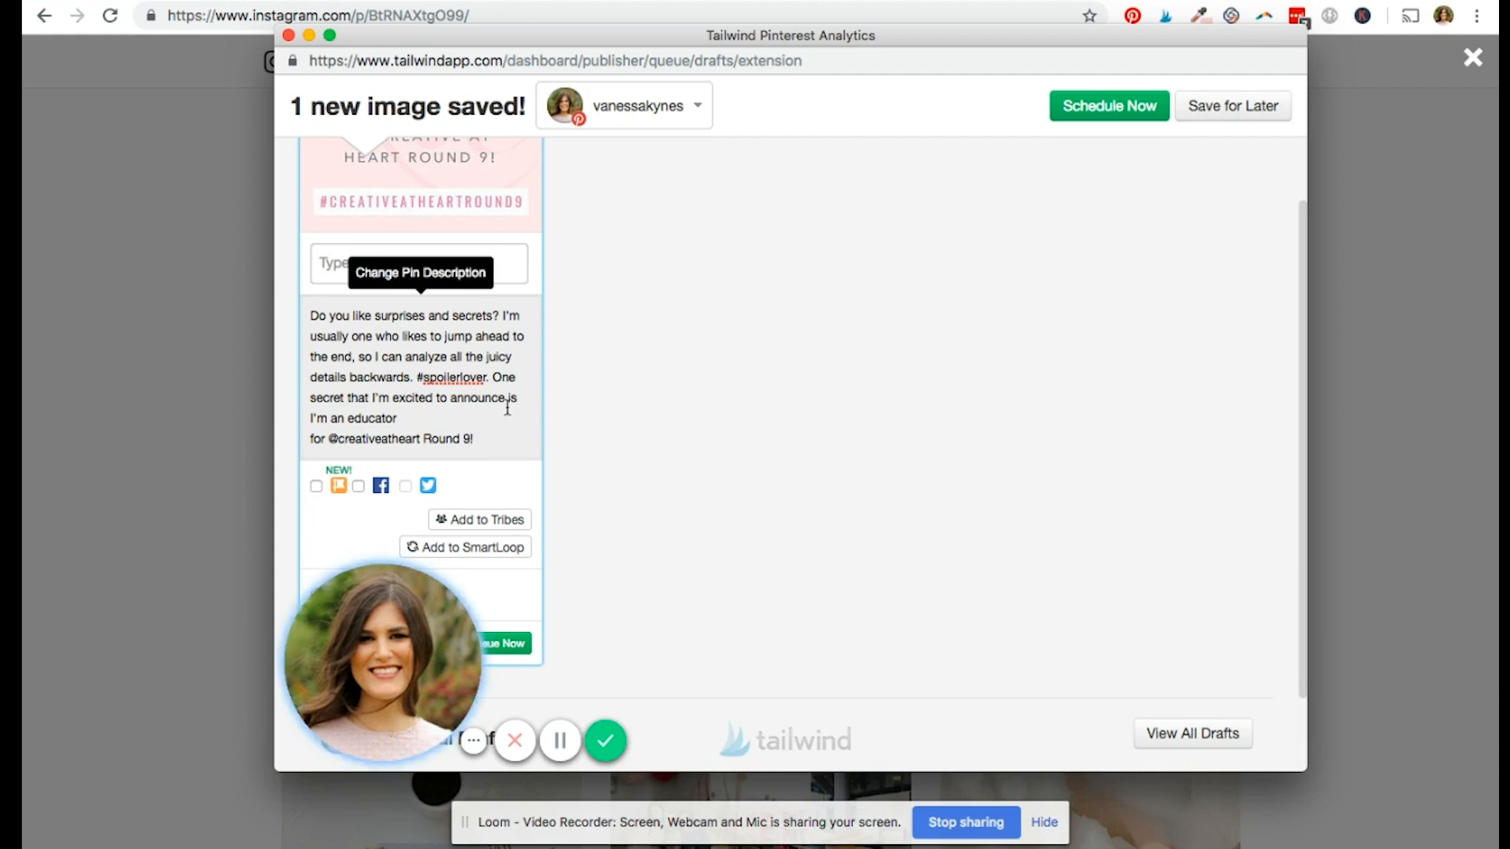
Step: Remove the #spoilerlover hashtag from the Pin description and add "#creativeentrepreneur #smallbusiness" at its end
{"action": "left_click_drag", "start_coordinate": [492, 377], "coordinate": [416, 378]}
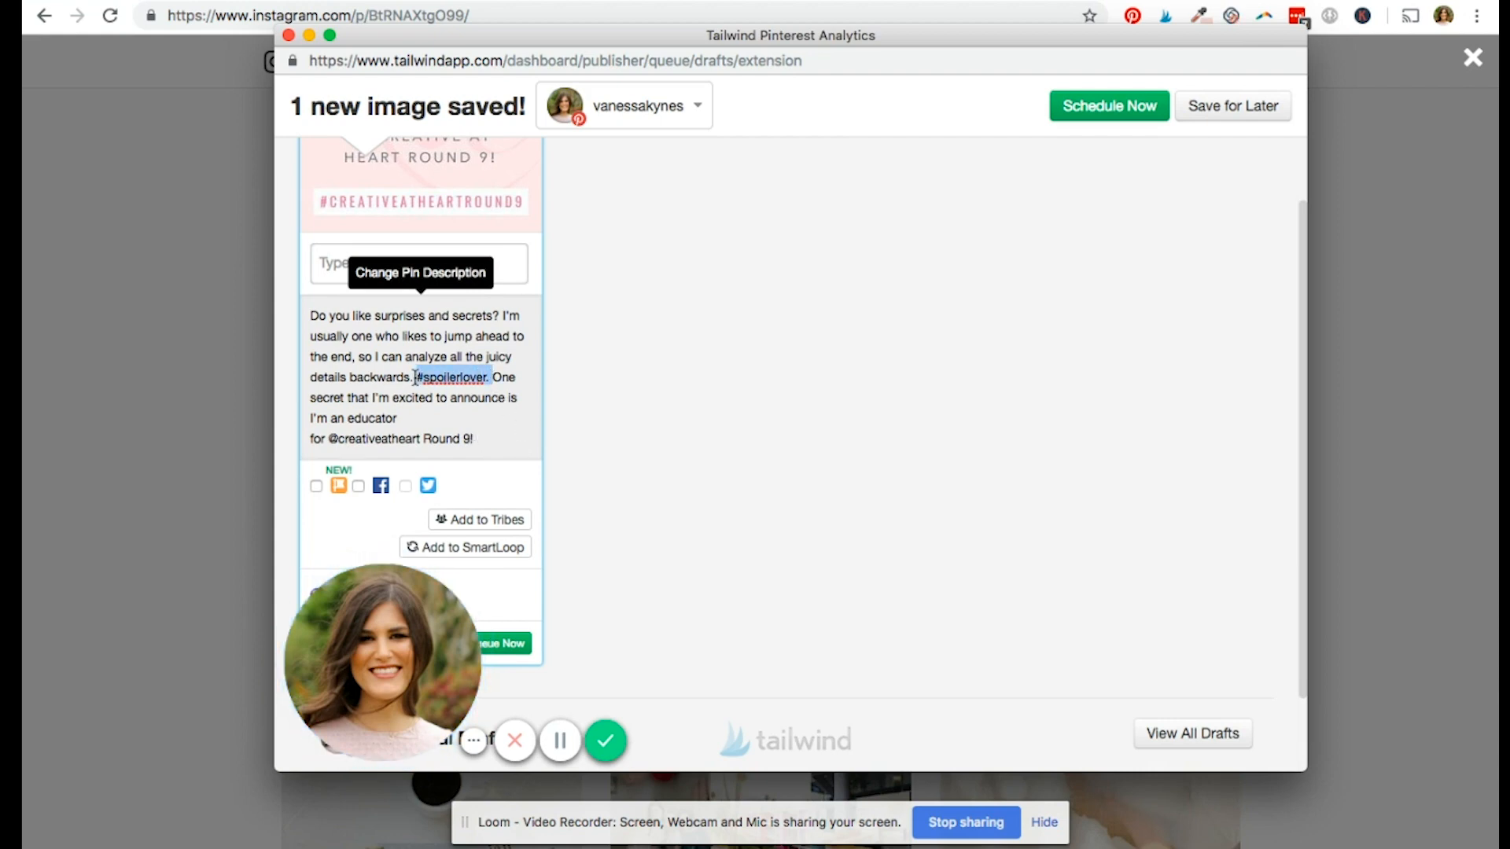
{"action": "key", "text": "BackSpace"}
{"action": "left_click", "coordinate": [509, 425]}
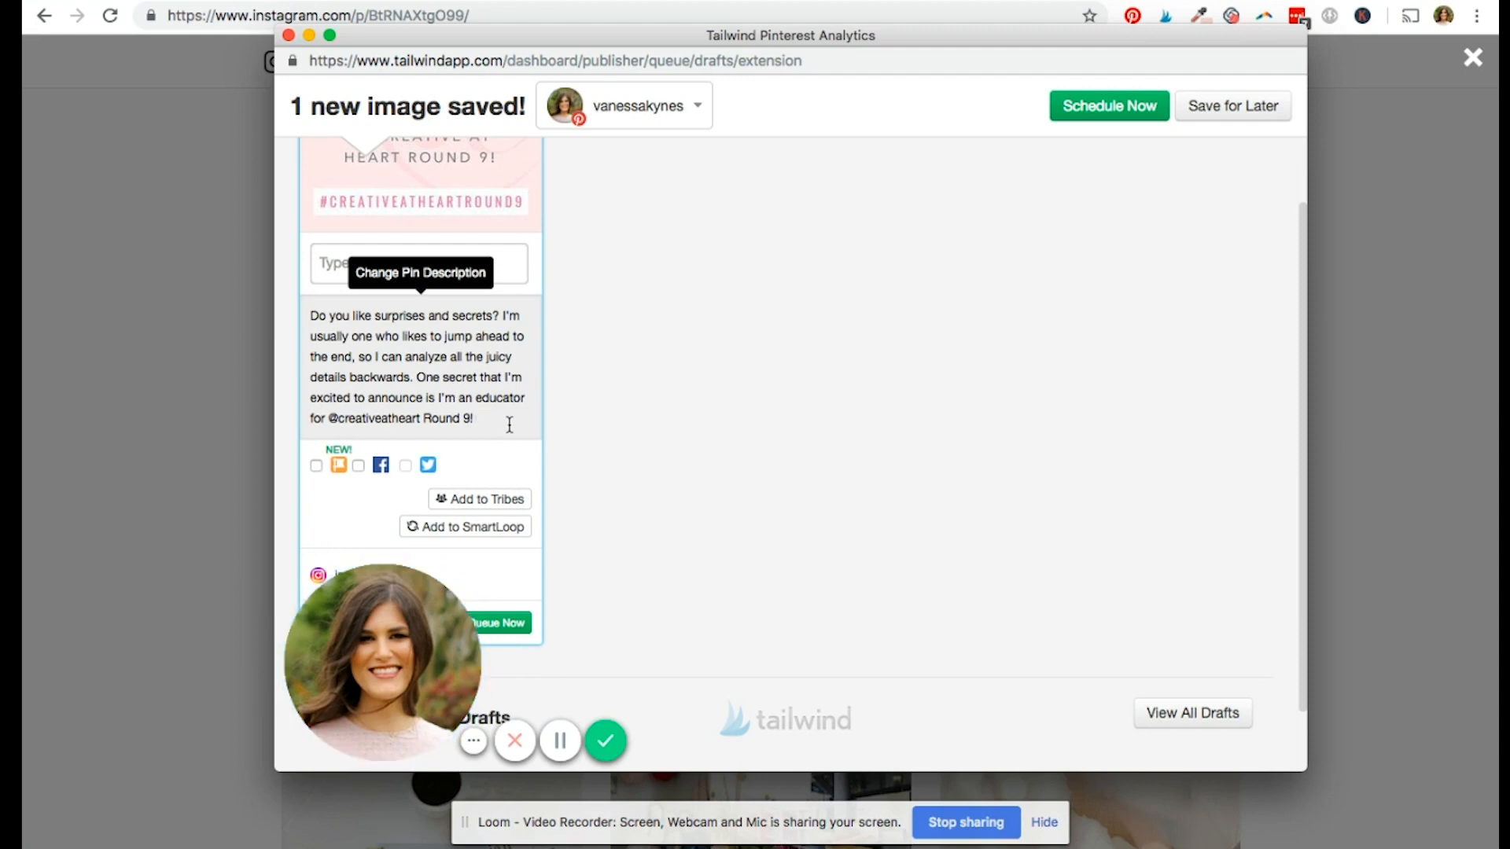
{"action": "type", "text": "#cf"}
{"action": "type", "text": "eativeentr"}
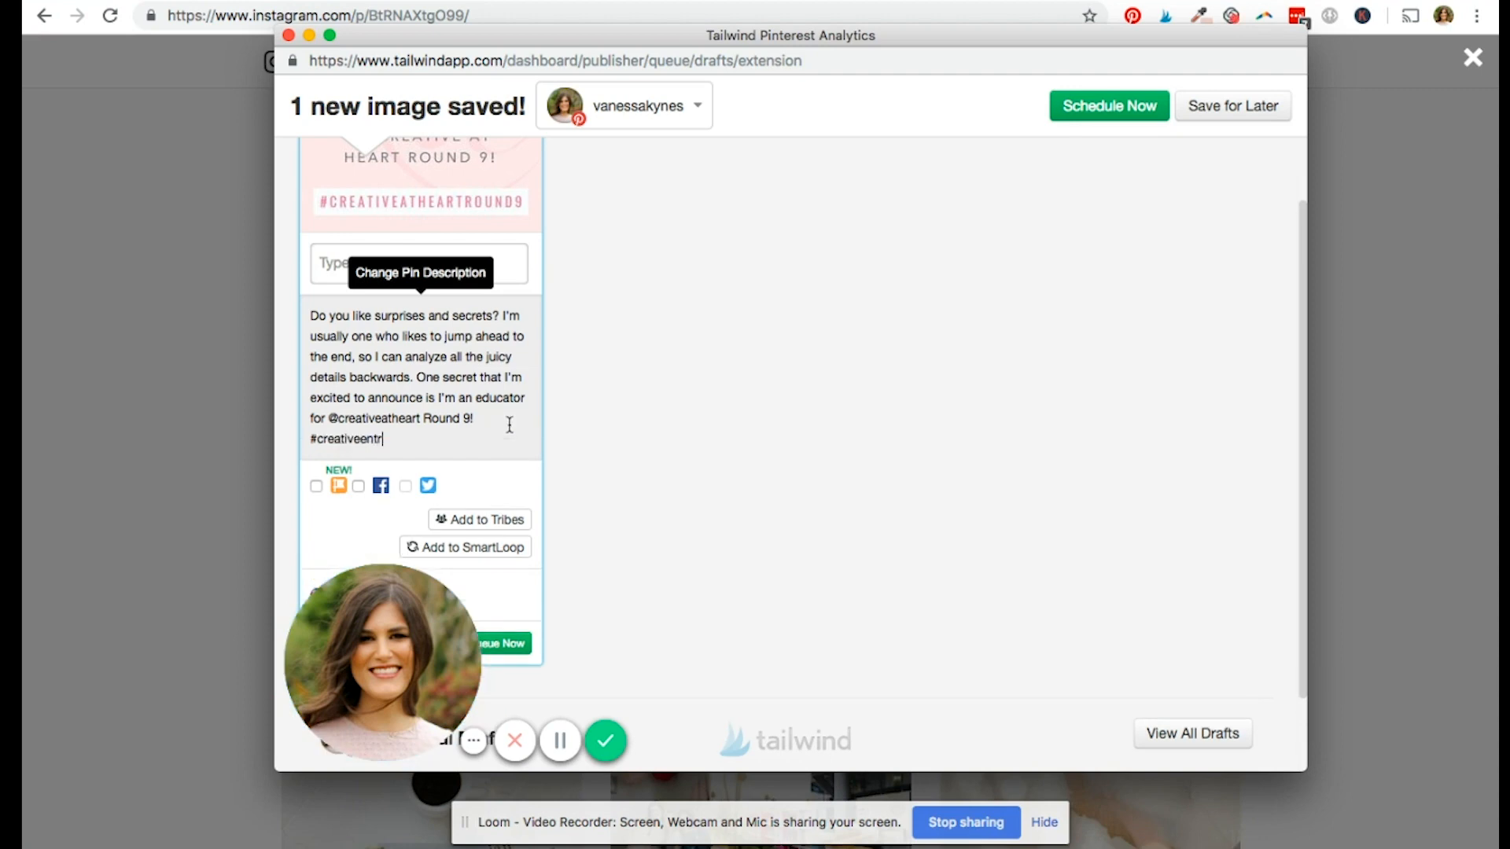
{"action": "type", "text": "epreneur #"}
{"action": "type", "text": "smallbusiness"}
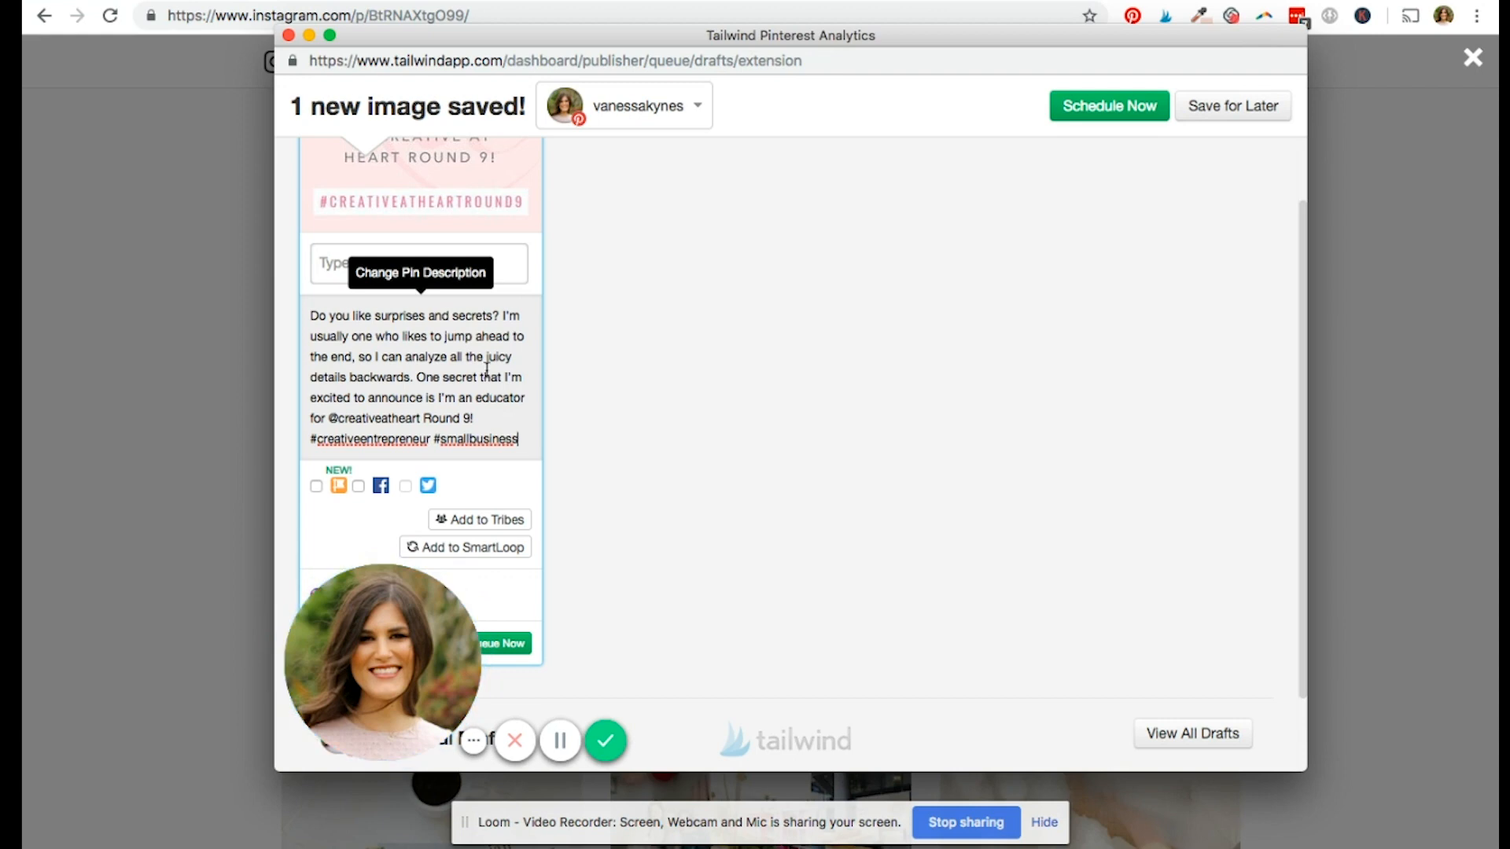
Step: Assign the Pin to the Female Entrepreneurs board list
{"action": "scroll", "coordinate": [484, 362], "scroll_direction": "up", "scroll_amount": 1}
{"action": "scroll", "coordinate": [485, 362], "scroll_direction": "up", "scroll_amount": 1}
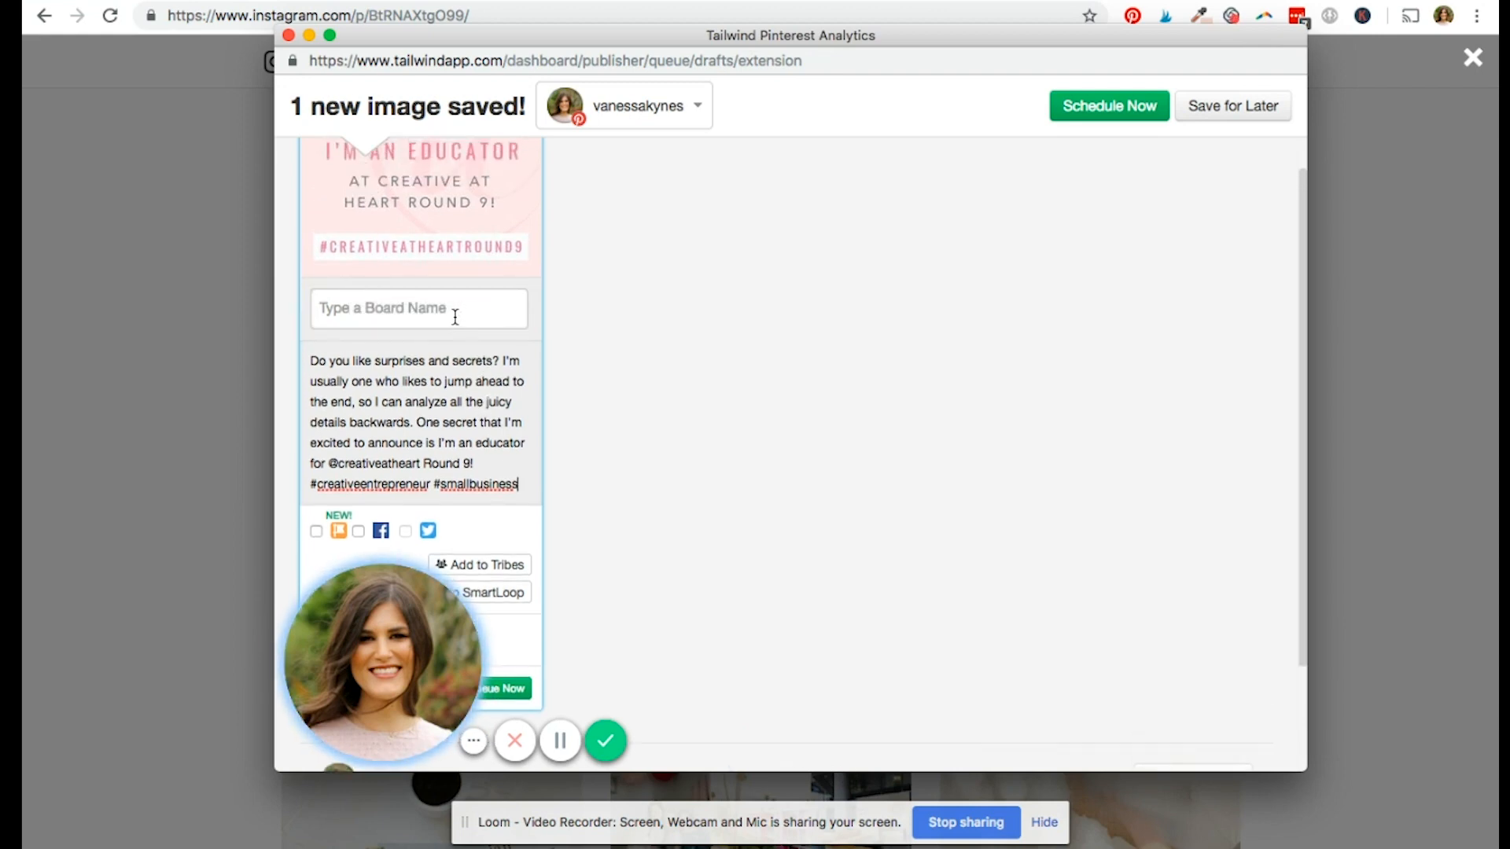
{"action": "left_click", "coordinate": [453, 312]}
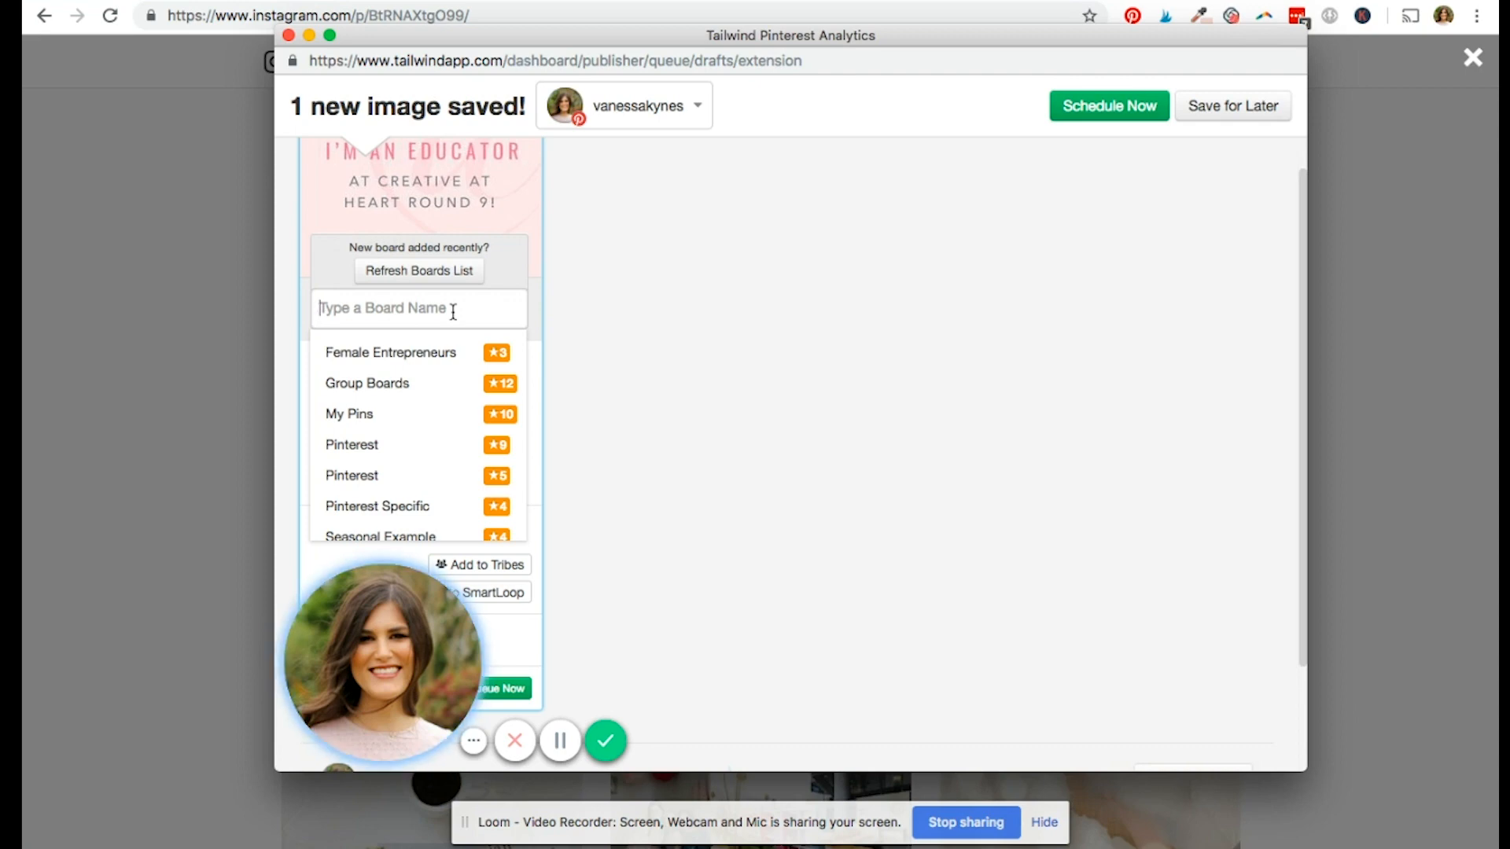
{"action": "left_click", "coordinate": [450, 361]}
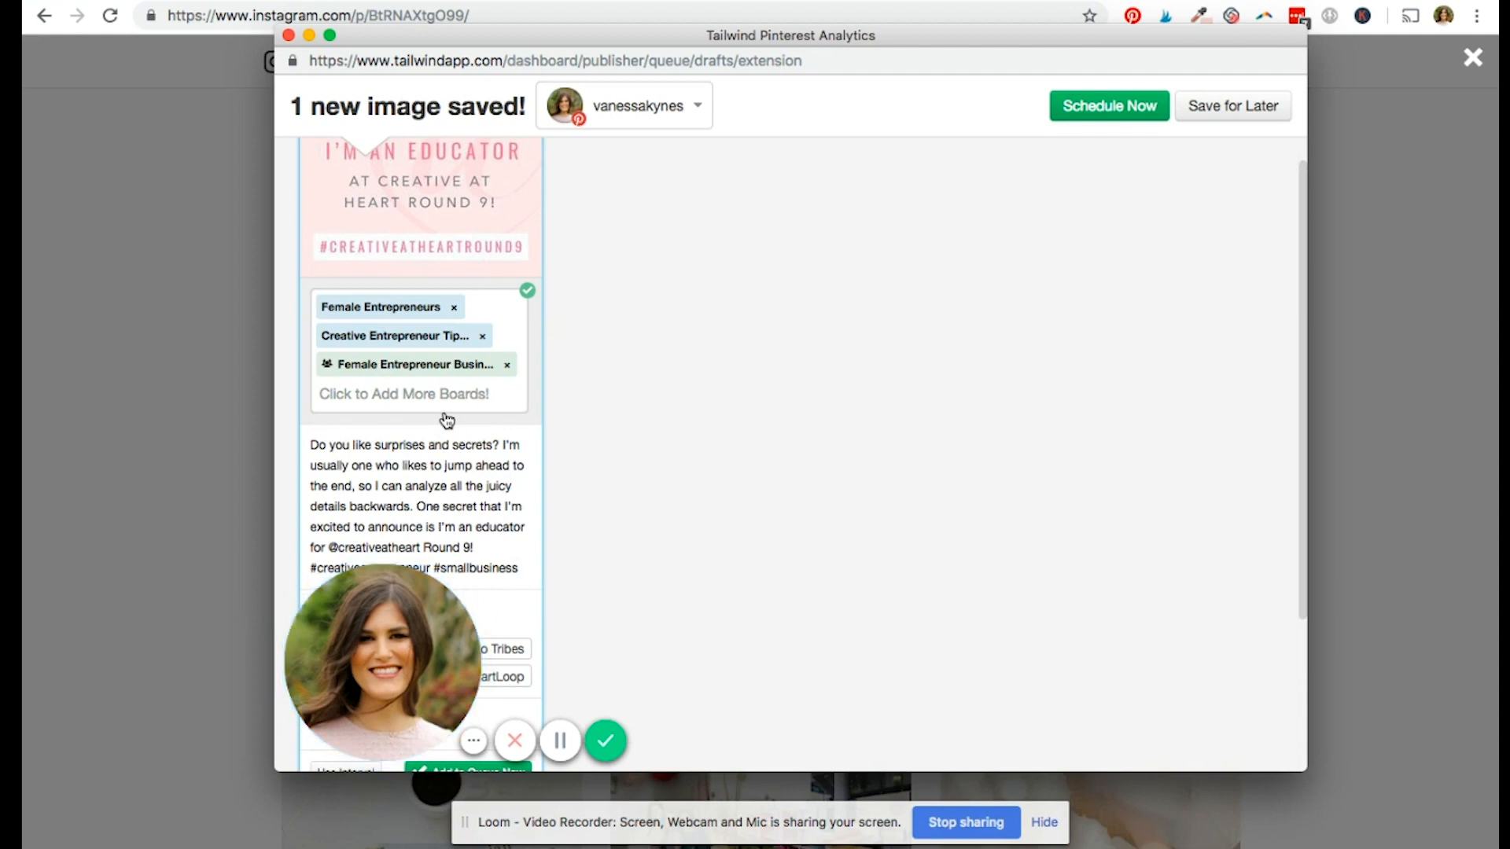
{"action": "left_click", "coordinate": [432, 396]}
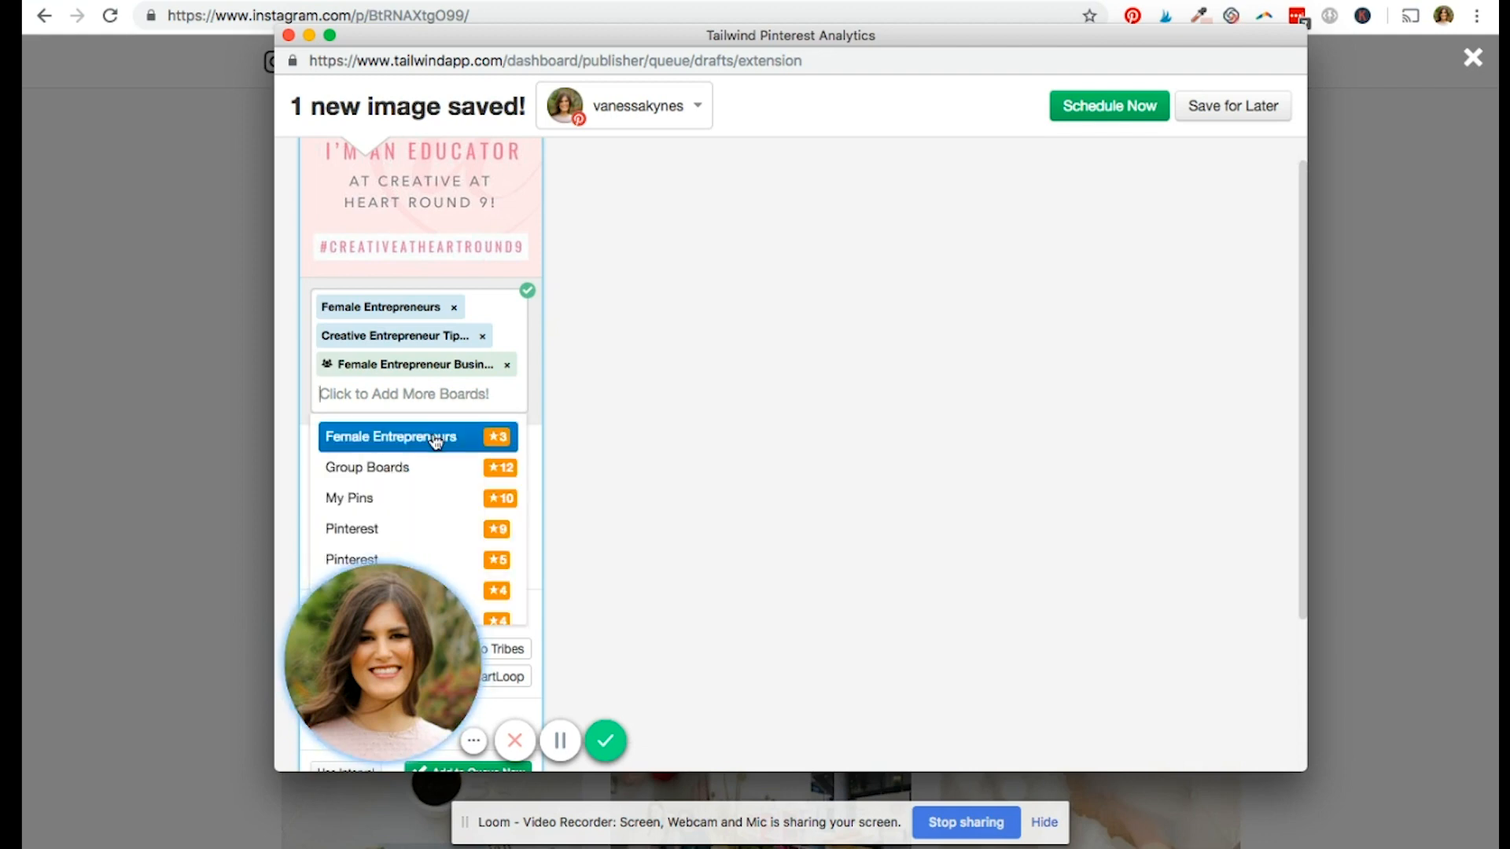
{"action": "left_click", "coordinate": [660, 431]}
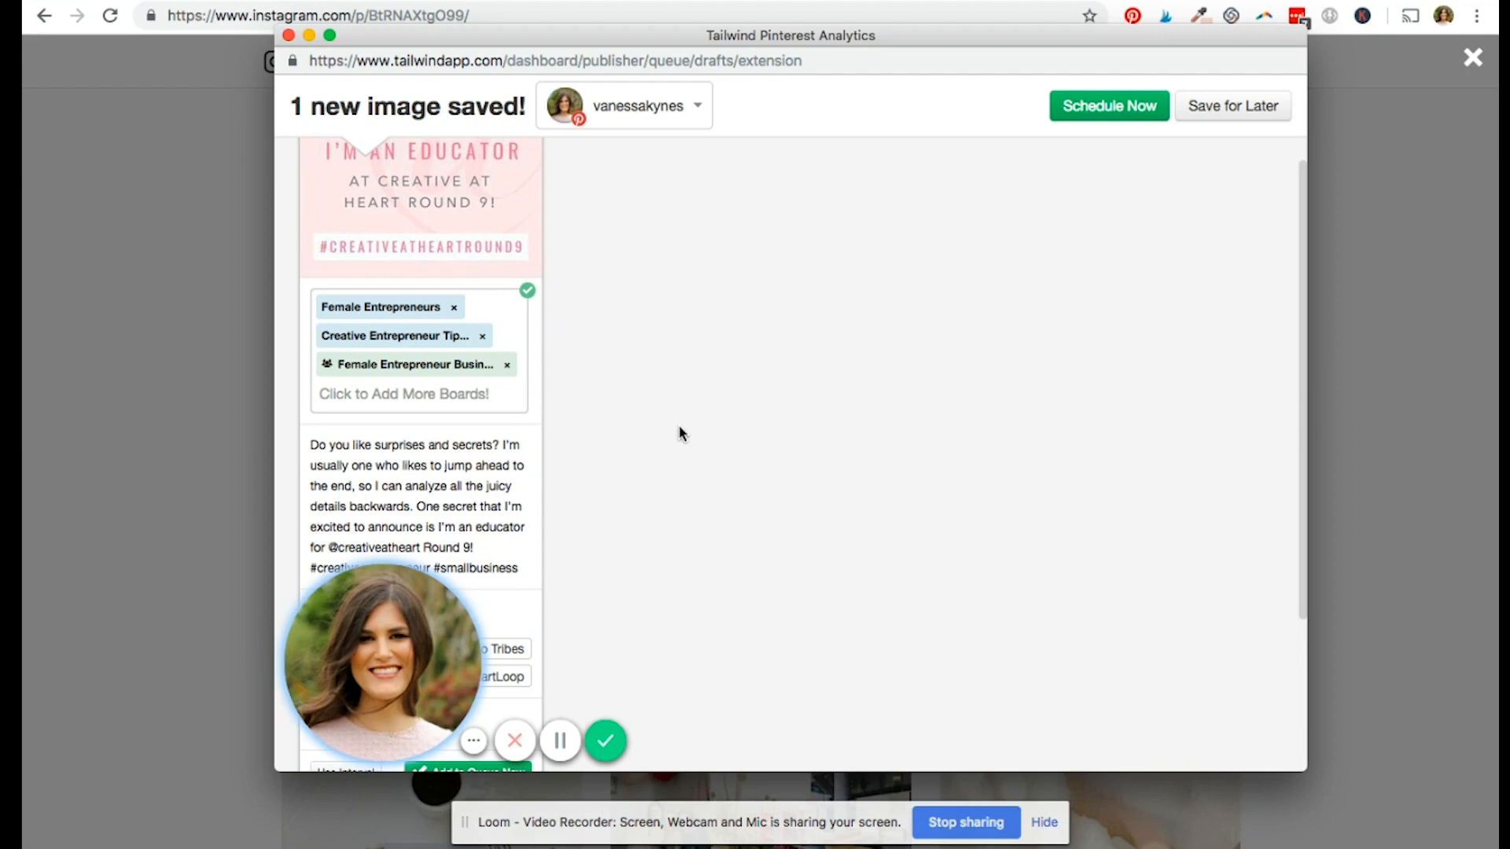
Step: Set the Pin's interval to start on Feb 2, 2019 at 7:06 PM, using the Optimized interval type with 1d between Pins
{"action": "scroll", "coordinate": [582, 422], "scroll_direction": "down", "scroll_amount": 3}
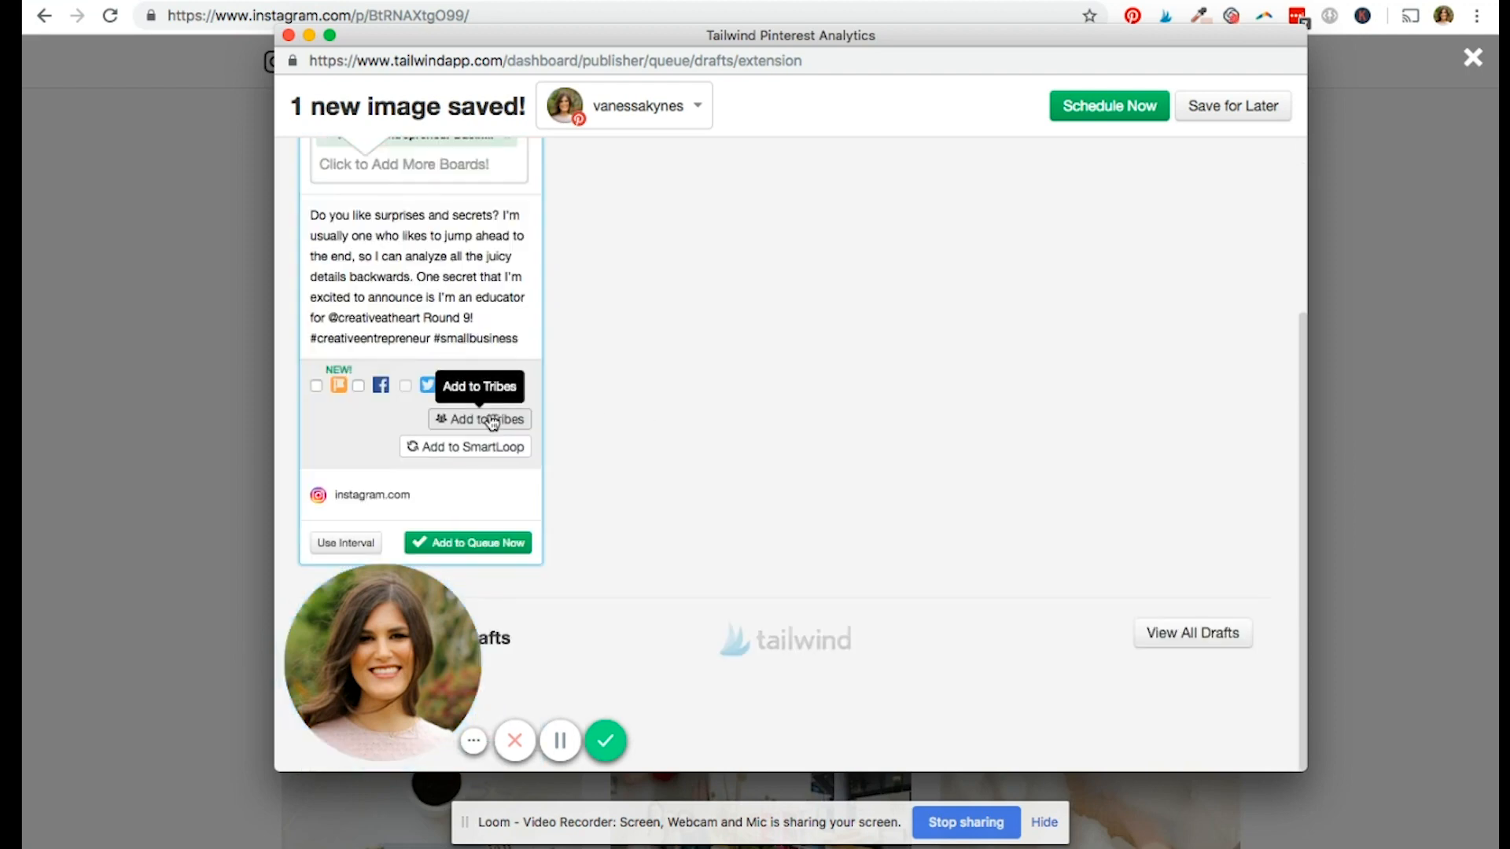
{"action": "left_click", "coordinate": [379, 523]}
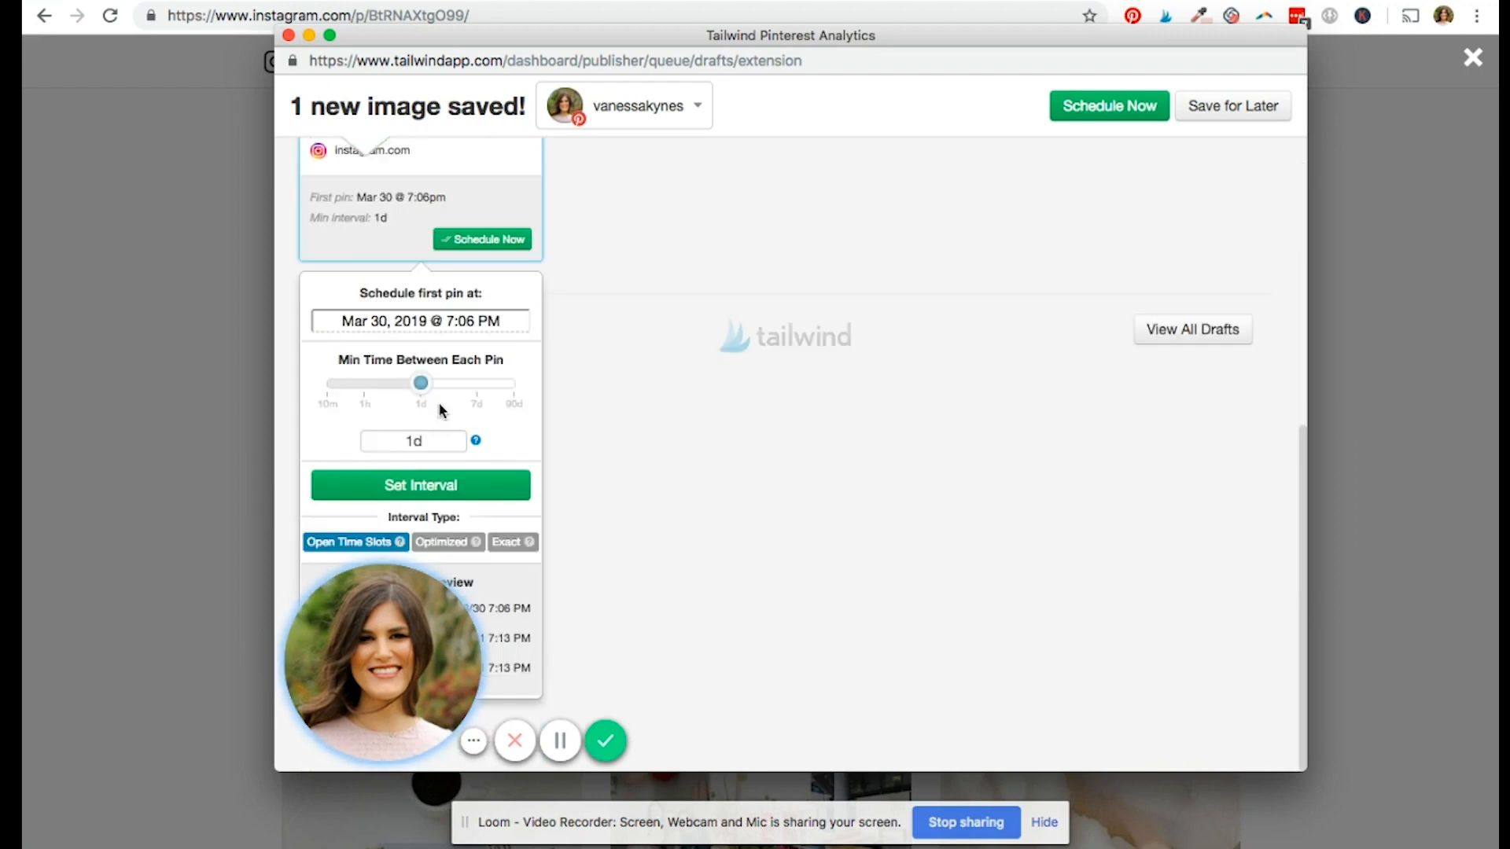
{"action": "left_click", "coordinate": [393, 331]}
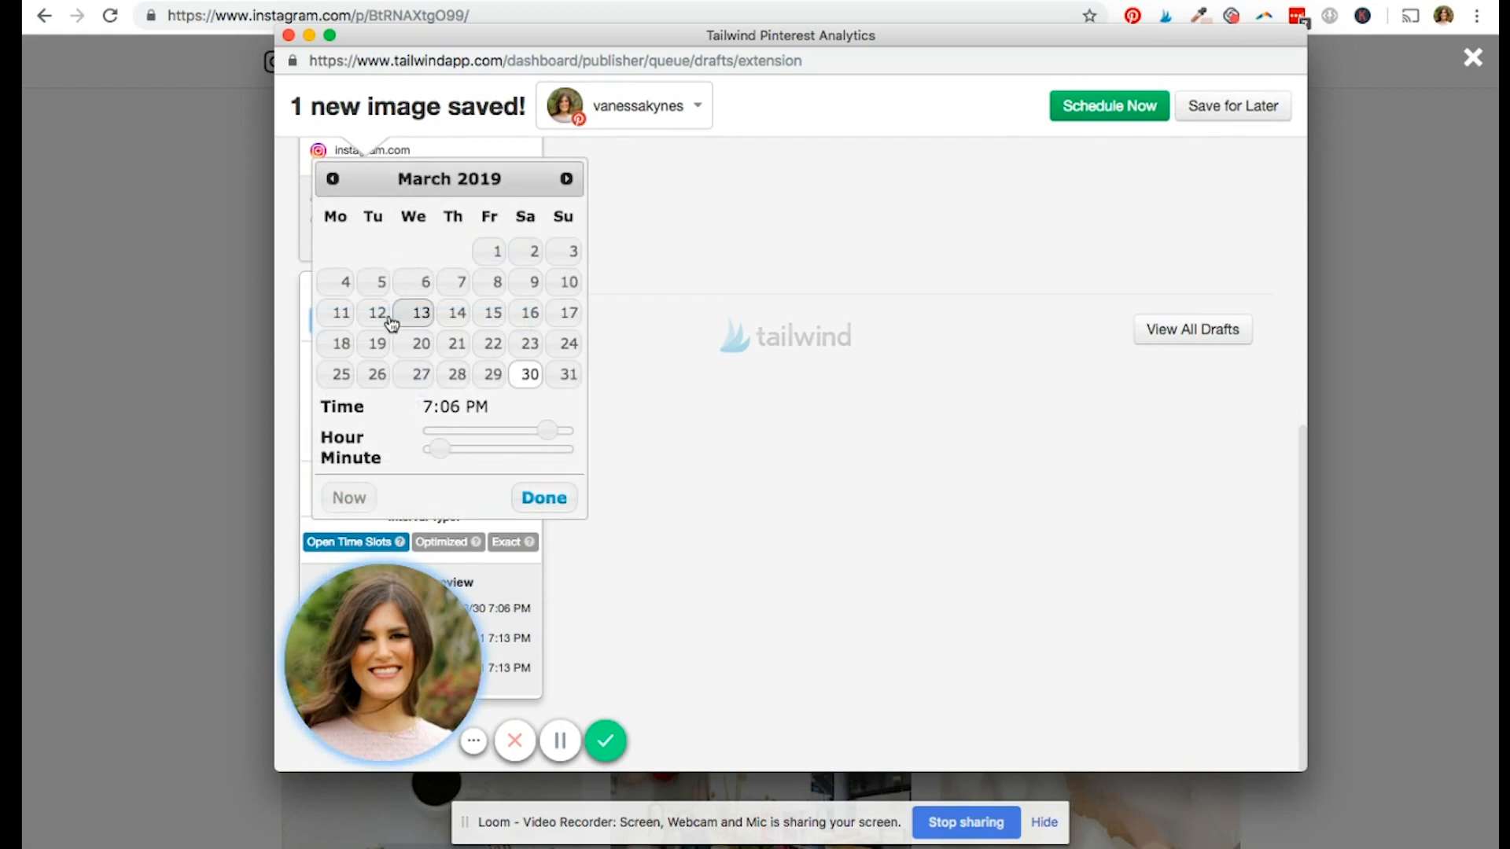
{"action": "left_click", "coordinate": [333, 179]}
{"action": "left_click", "coordinate": [531, 253]}
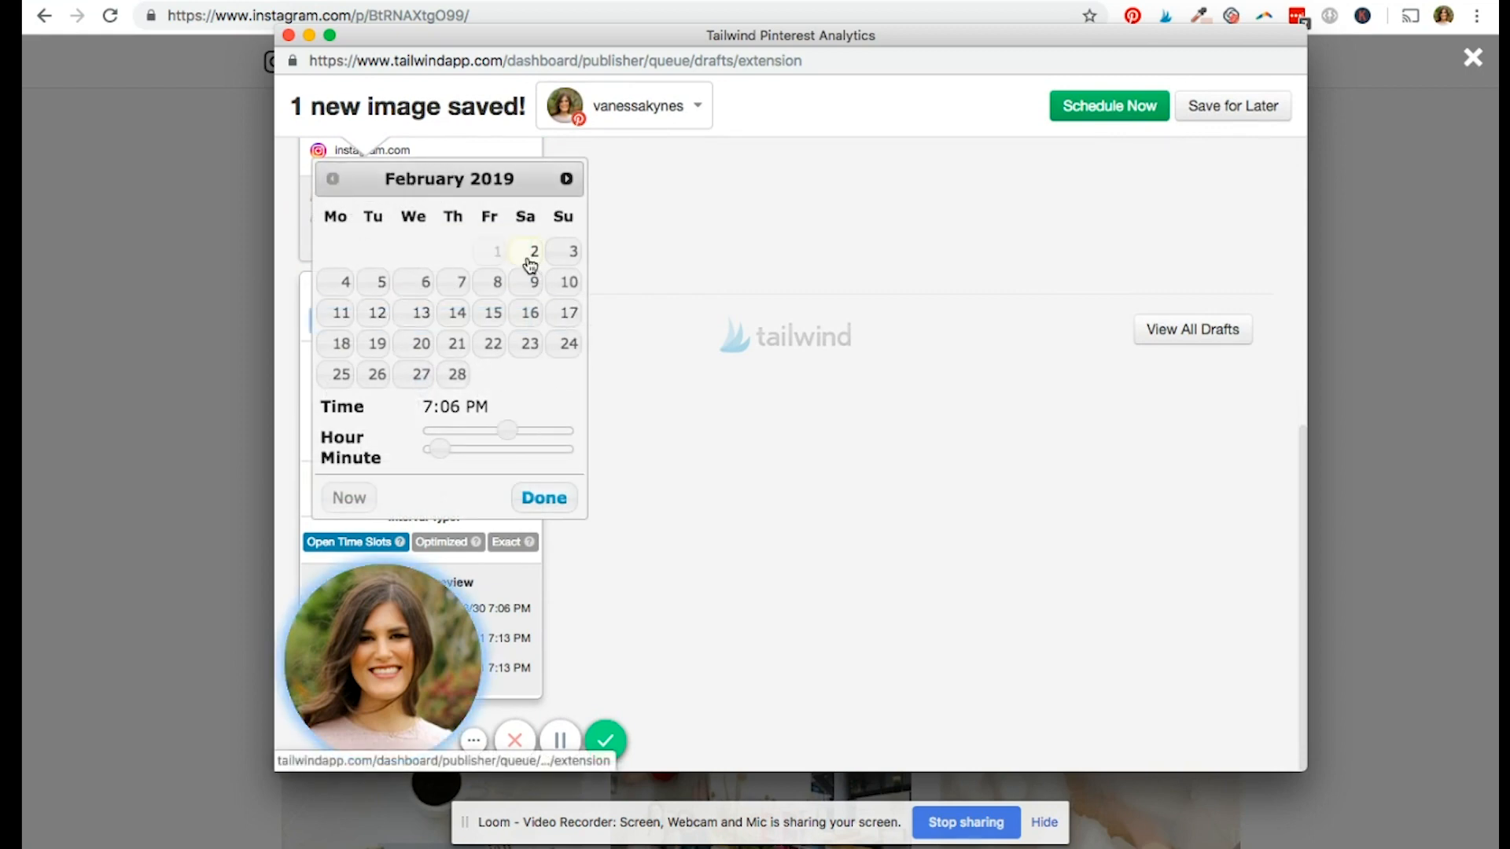
{"action": "left_click", "coordinate": [553, 500]}
{"action": "left_click", "coordinate": [435, 544]}
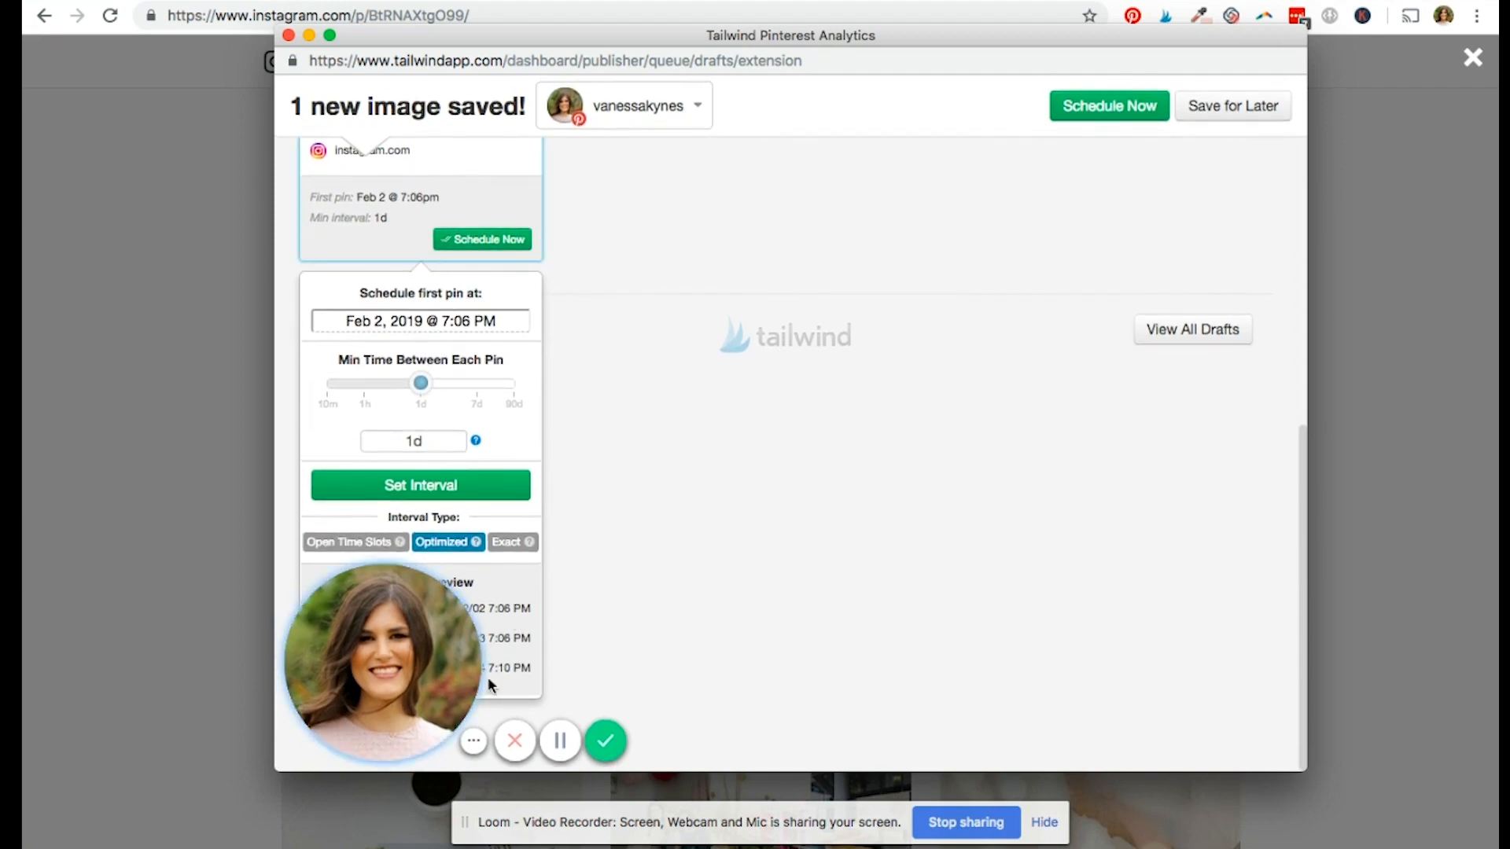
{"action": "left_click", "coordinate": [415, 497]}
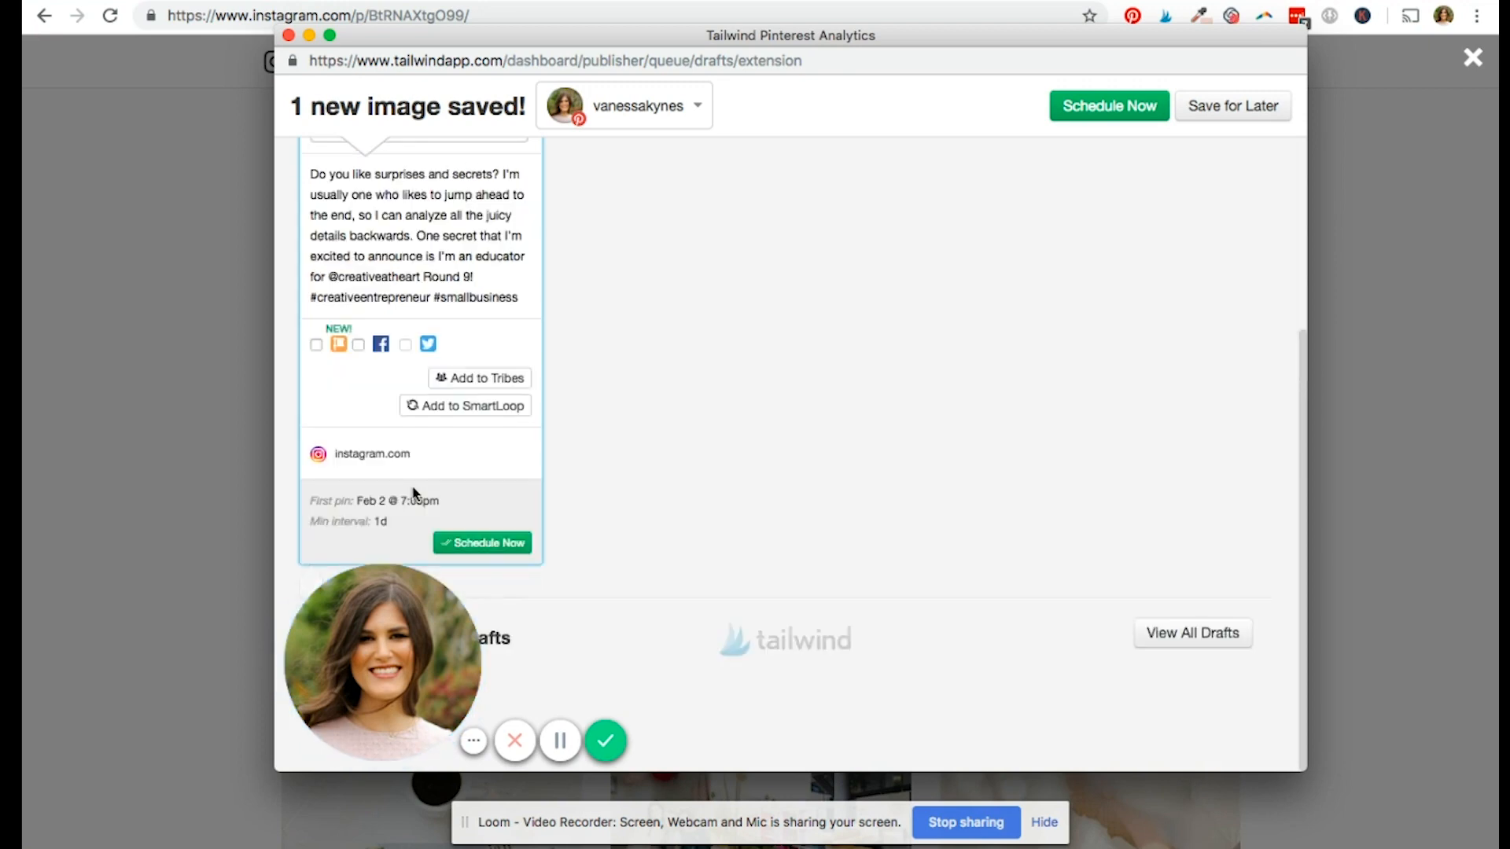
Step: Schedule the Pin in Tailwind, then leave the scheduler and close the Instagram post to return to the profile's posts
{"action": "left_click", "coordinate": [512, 544]}
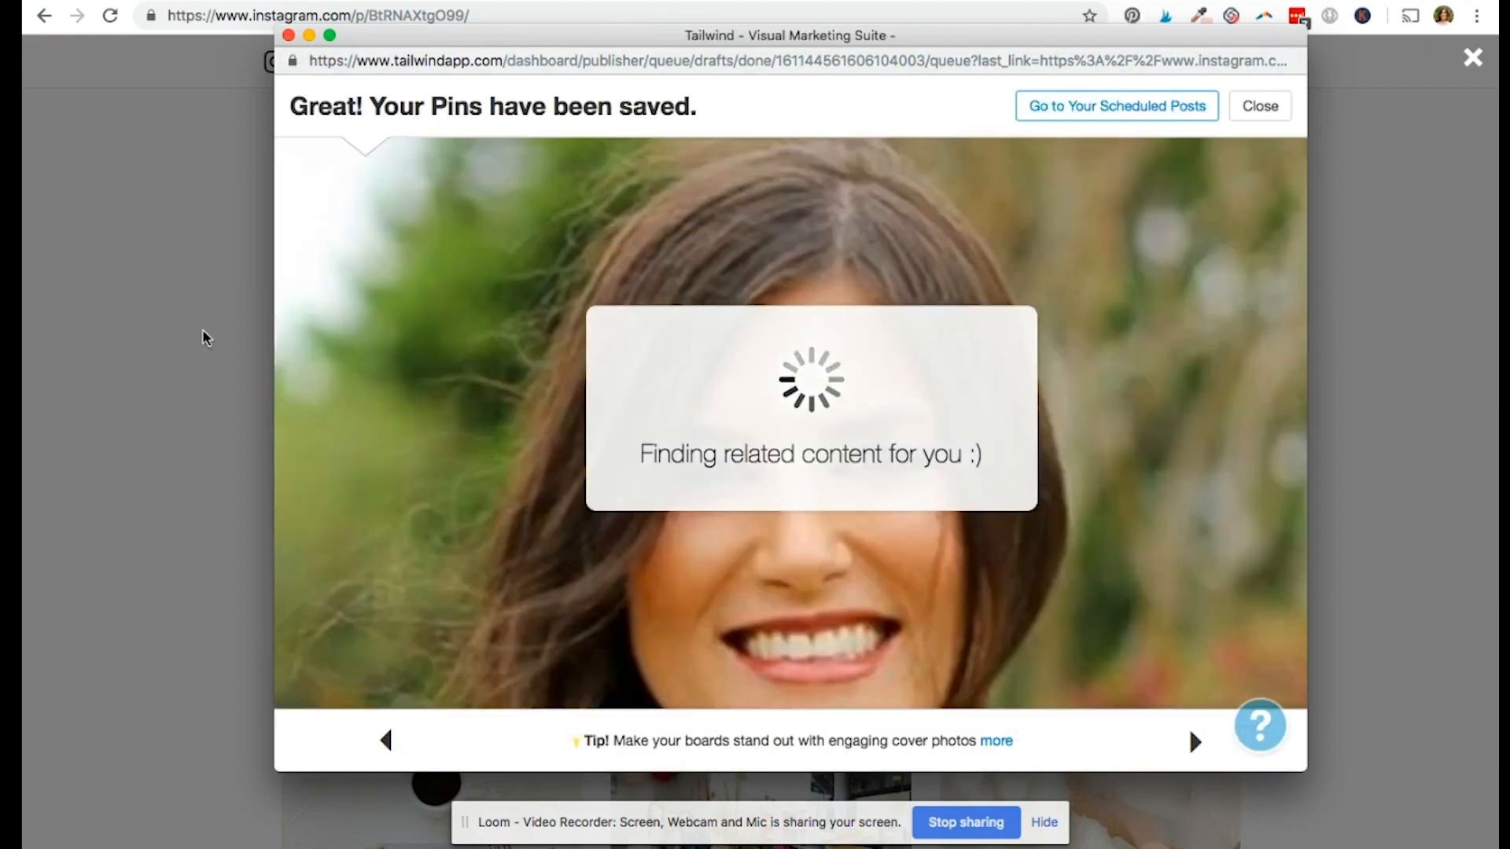
{"action": "left_click", "coordinate": [203, 331]}
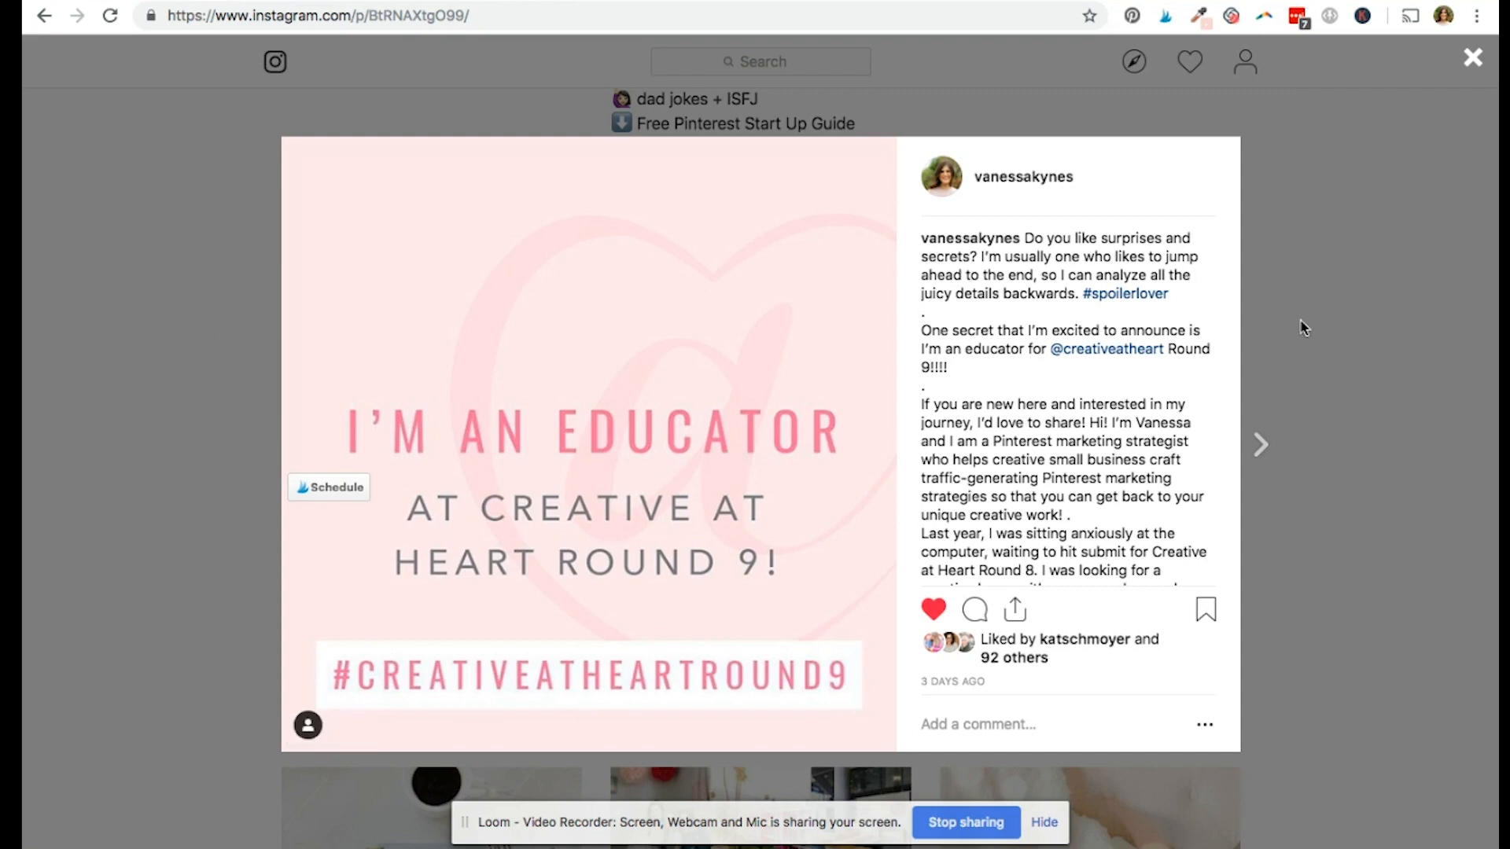
{"action": "left_click", "coordinate": [1361, 329]}
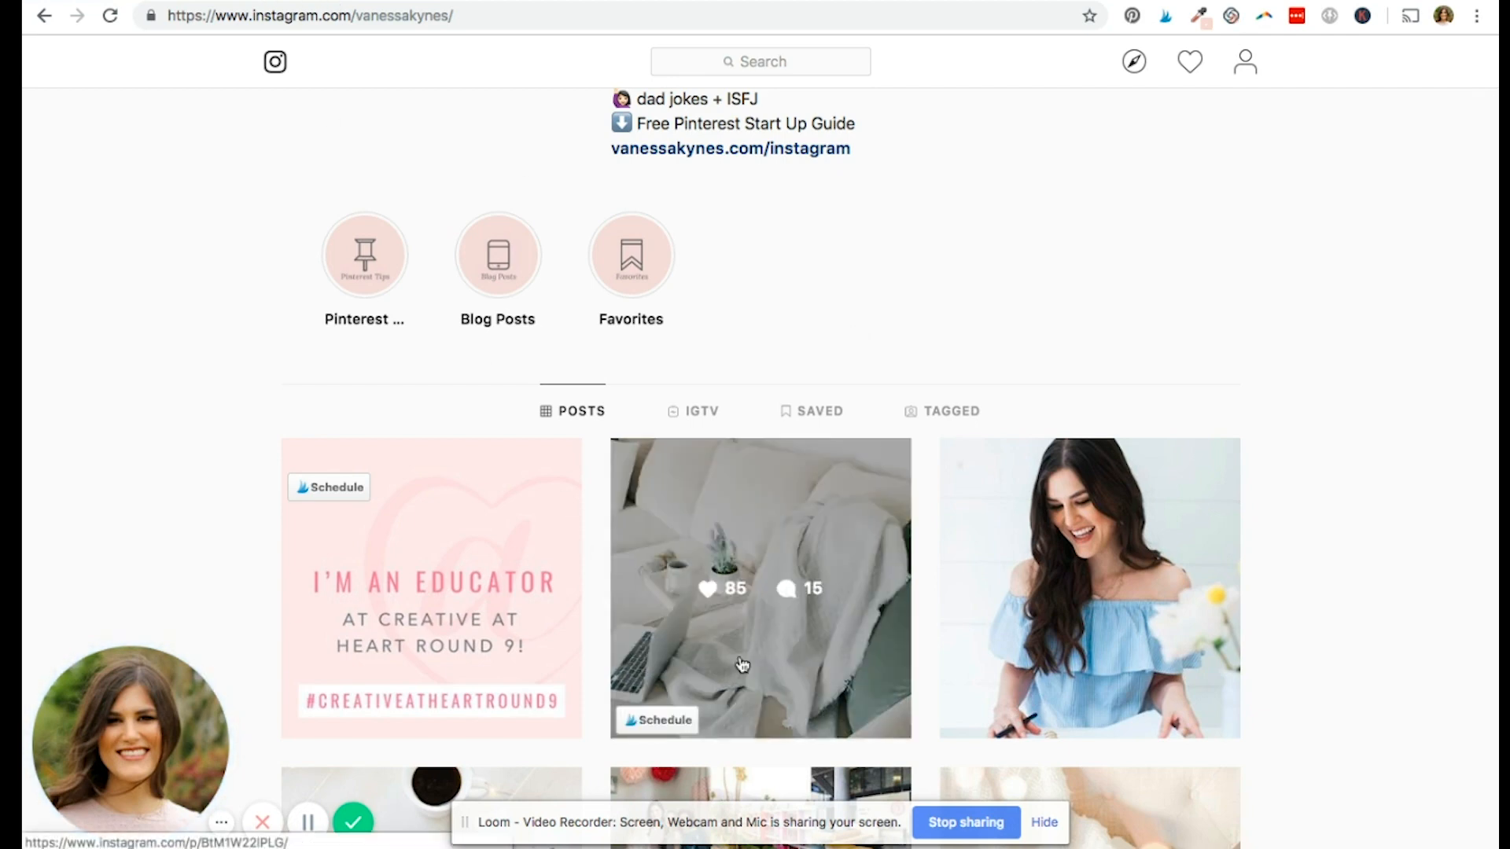
Step: View the caption of the Instagram post showing the blanket on the white couch, and close the post again
{"action": "scroll", "coordinate": [742, 665], "scroll_direction": "down", "scroll_amount": 2}
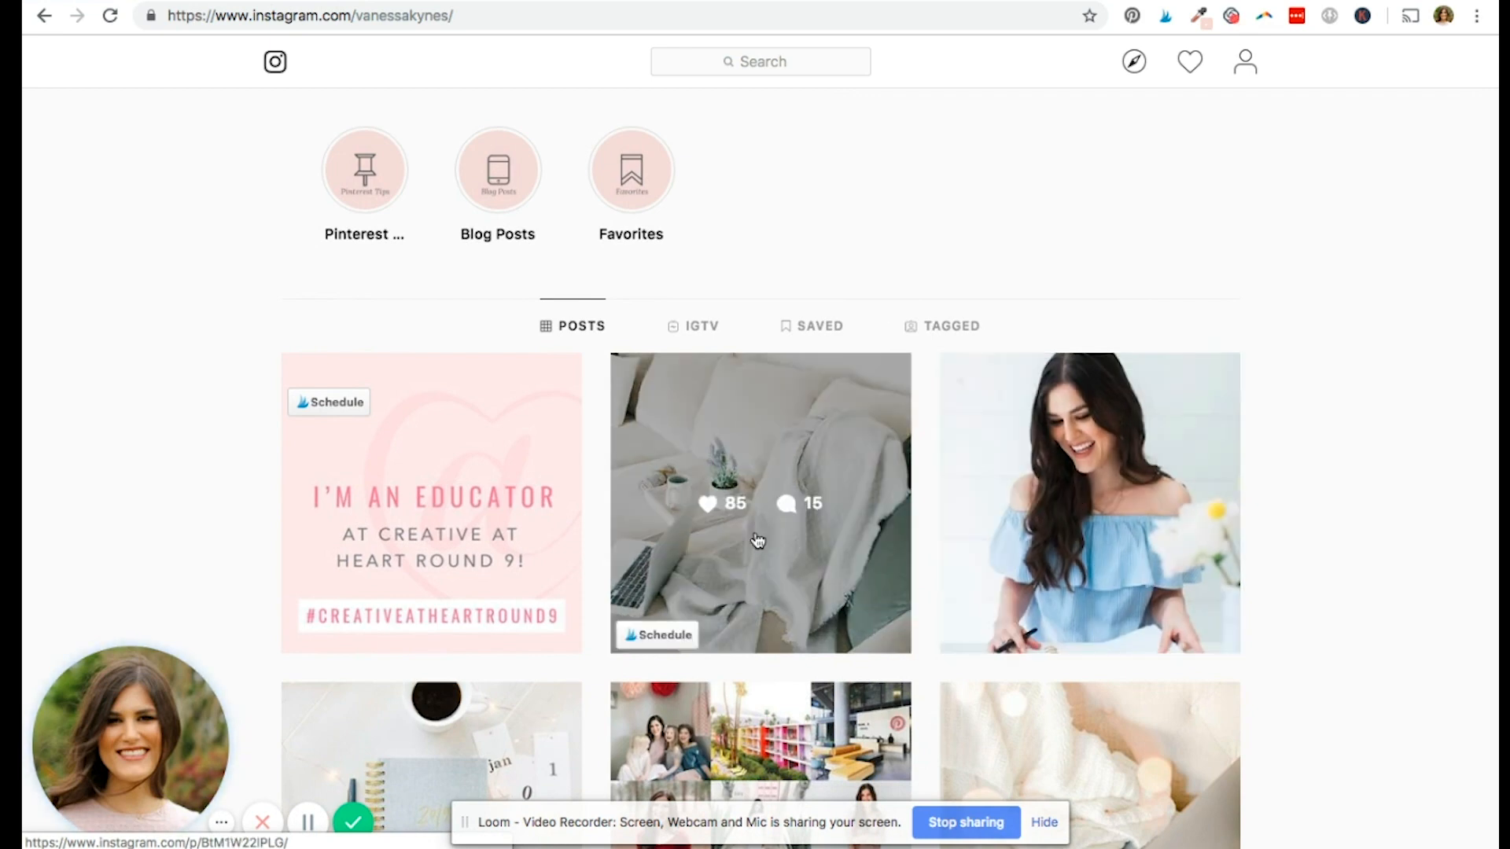
{"action": "scroll", "coordinate": [756, 540], "scroll_direction": "down", "scroll_amount": 1}
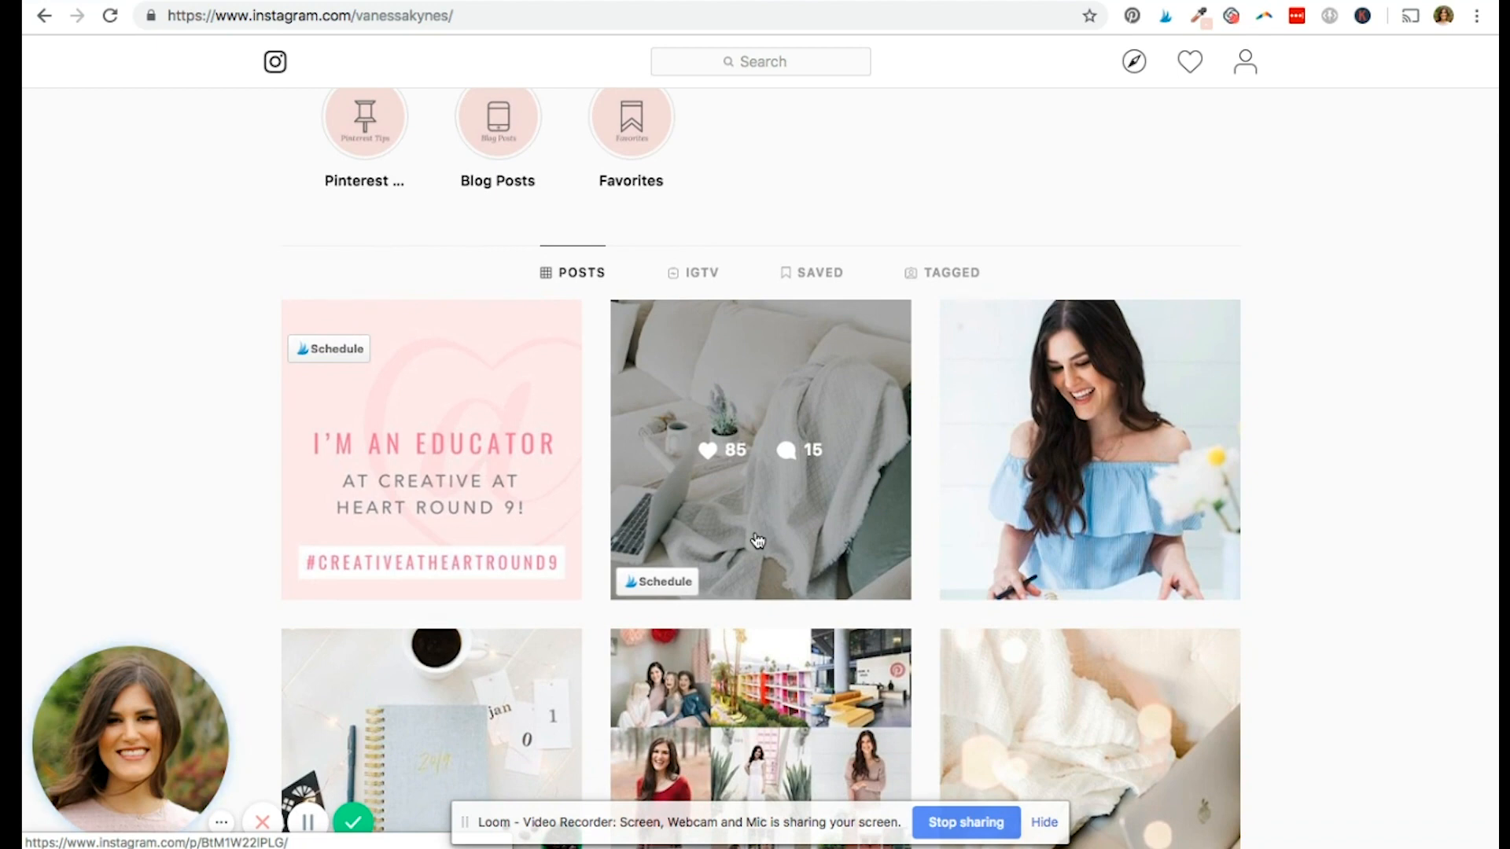
{"action": "scroll", "coordinate": [810, 456], "scroll_direction": "down", "scroll_amount": 1}
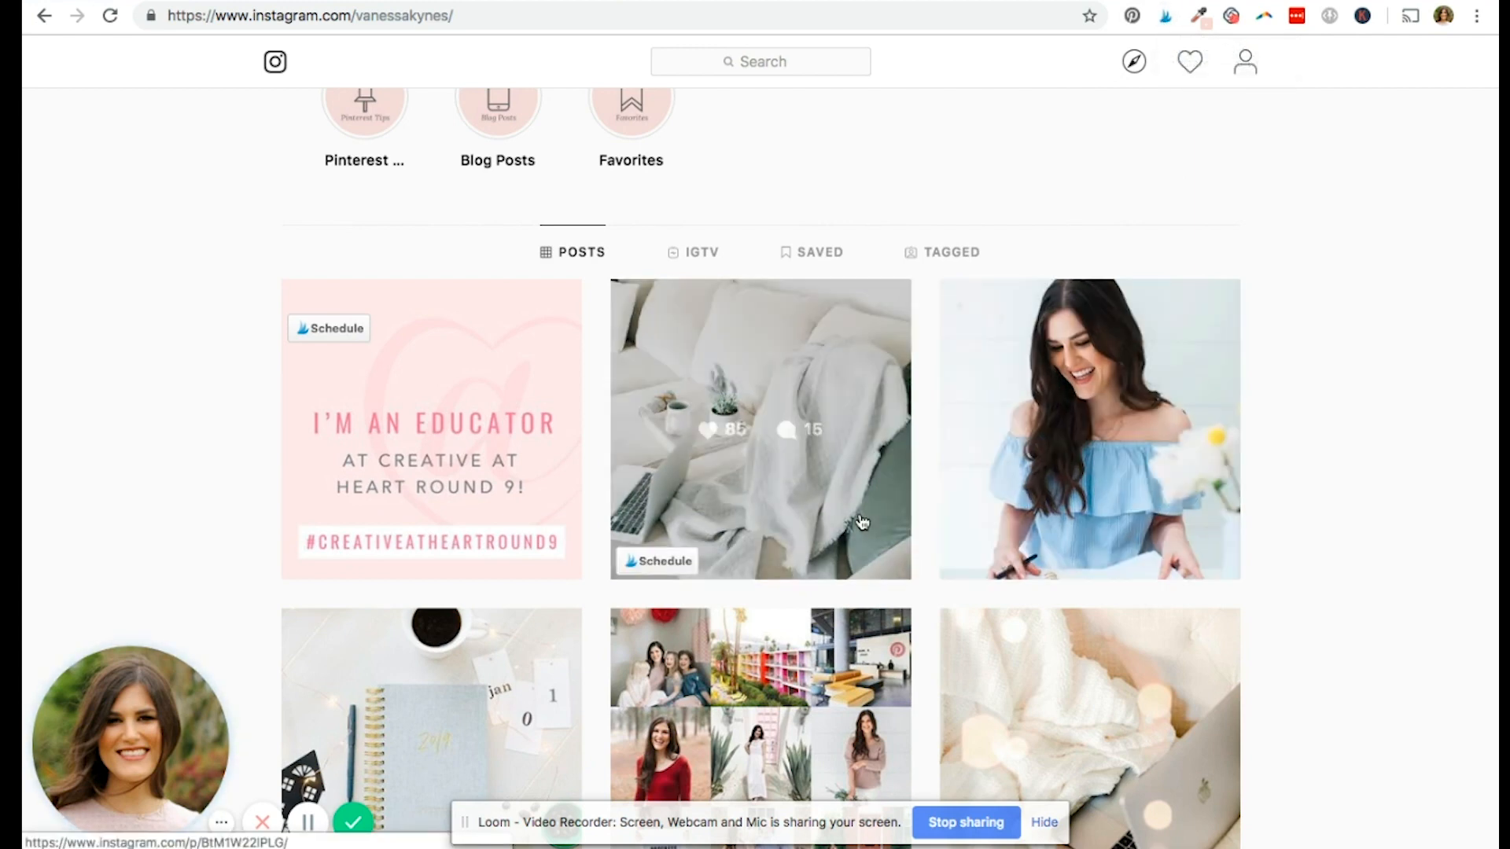
{"action": "left_click", "coordinate": [756, 434]}
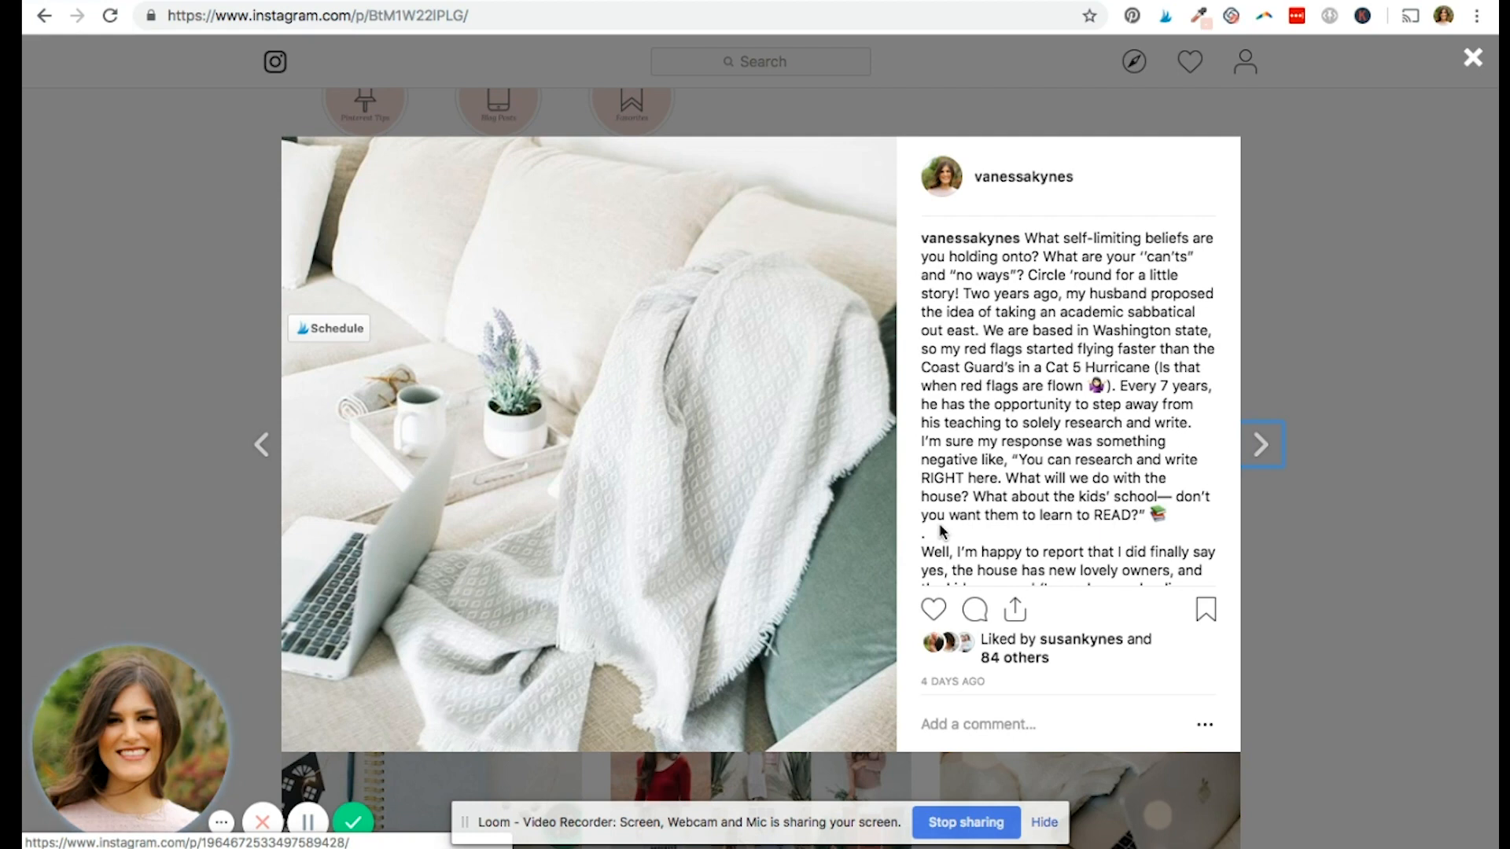
{"action": "left_click", "coordinate": [1285, 597]}
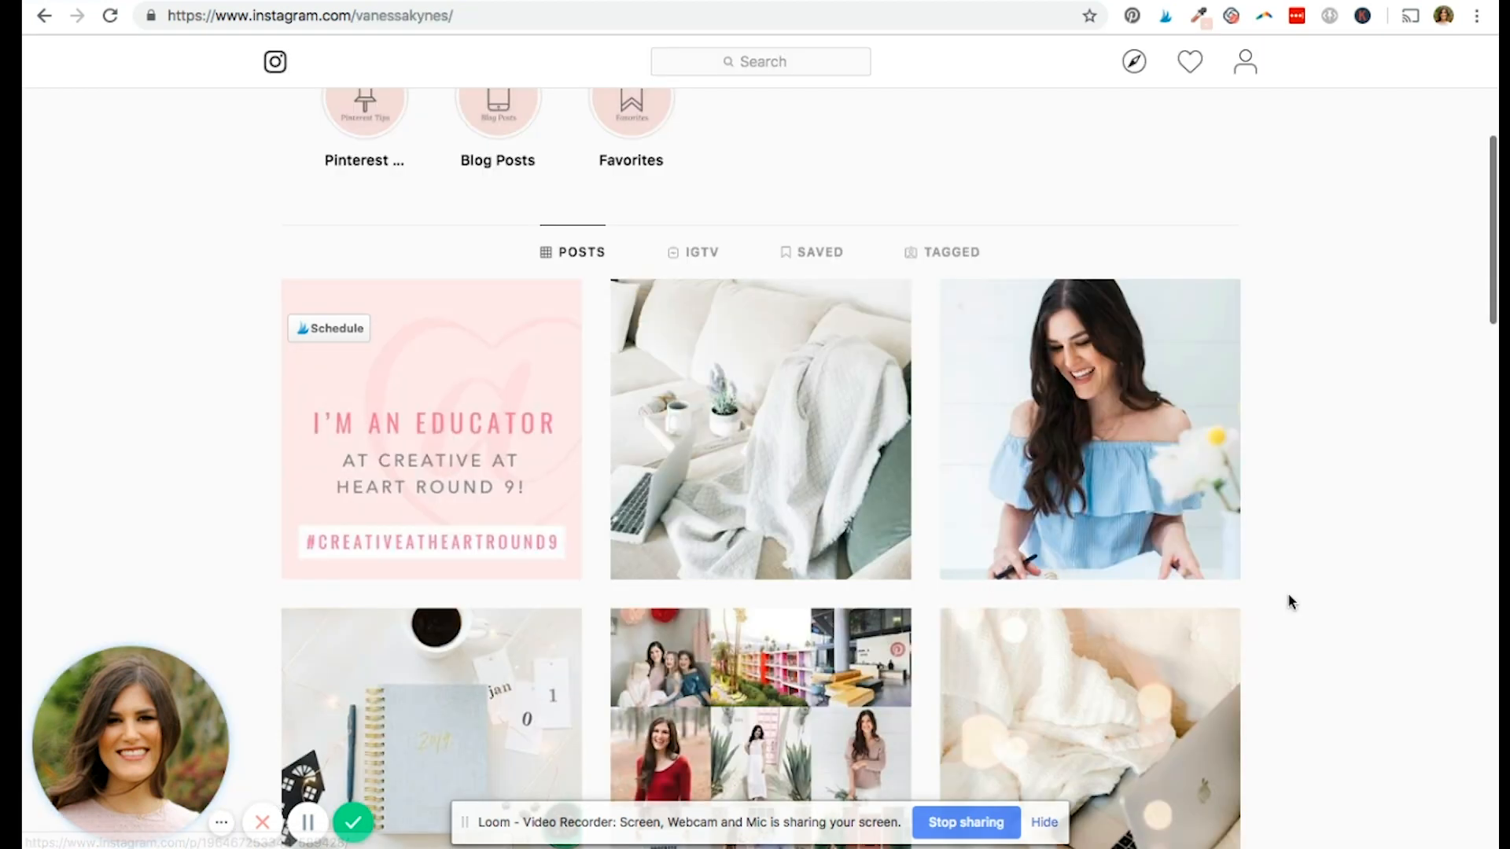